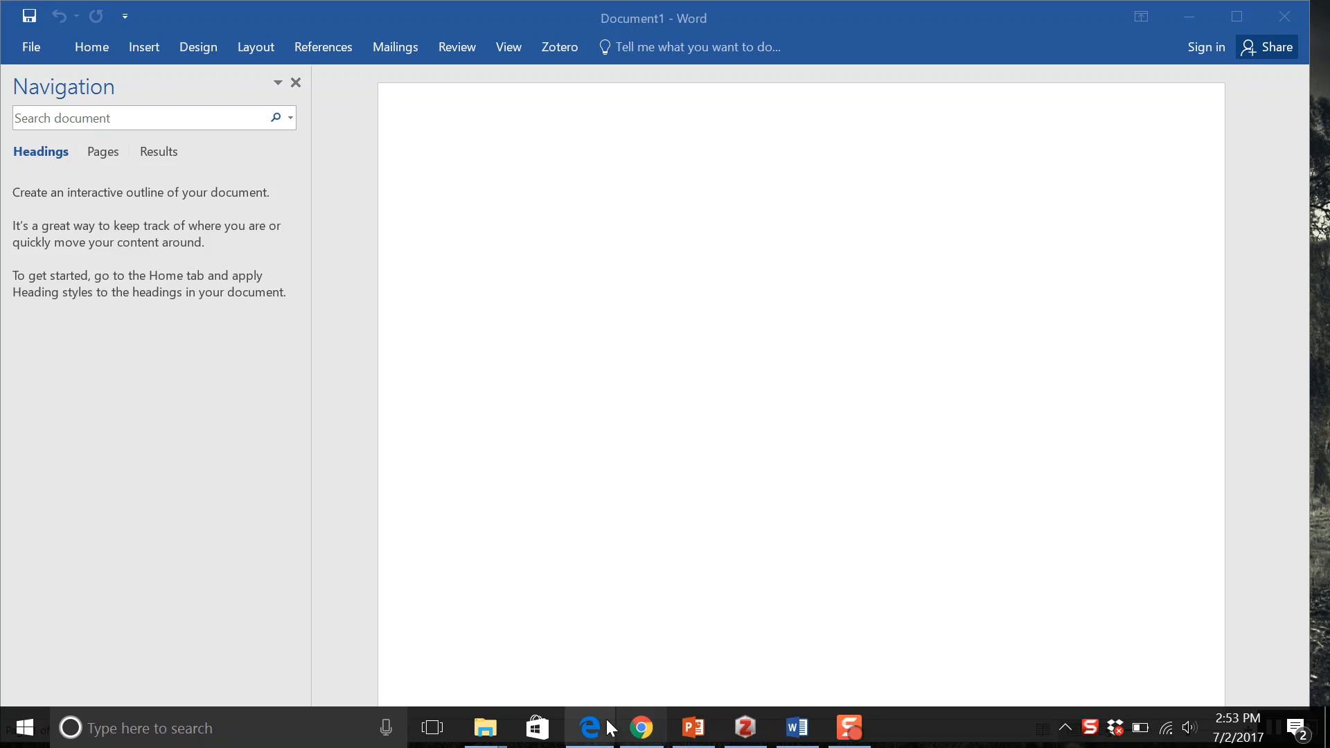
# Switch from the blank Word document to the Microsoft Edge window showing the PubMed results
pyautogui.click(459, 176)
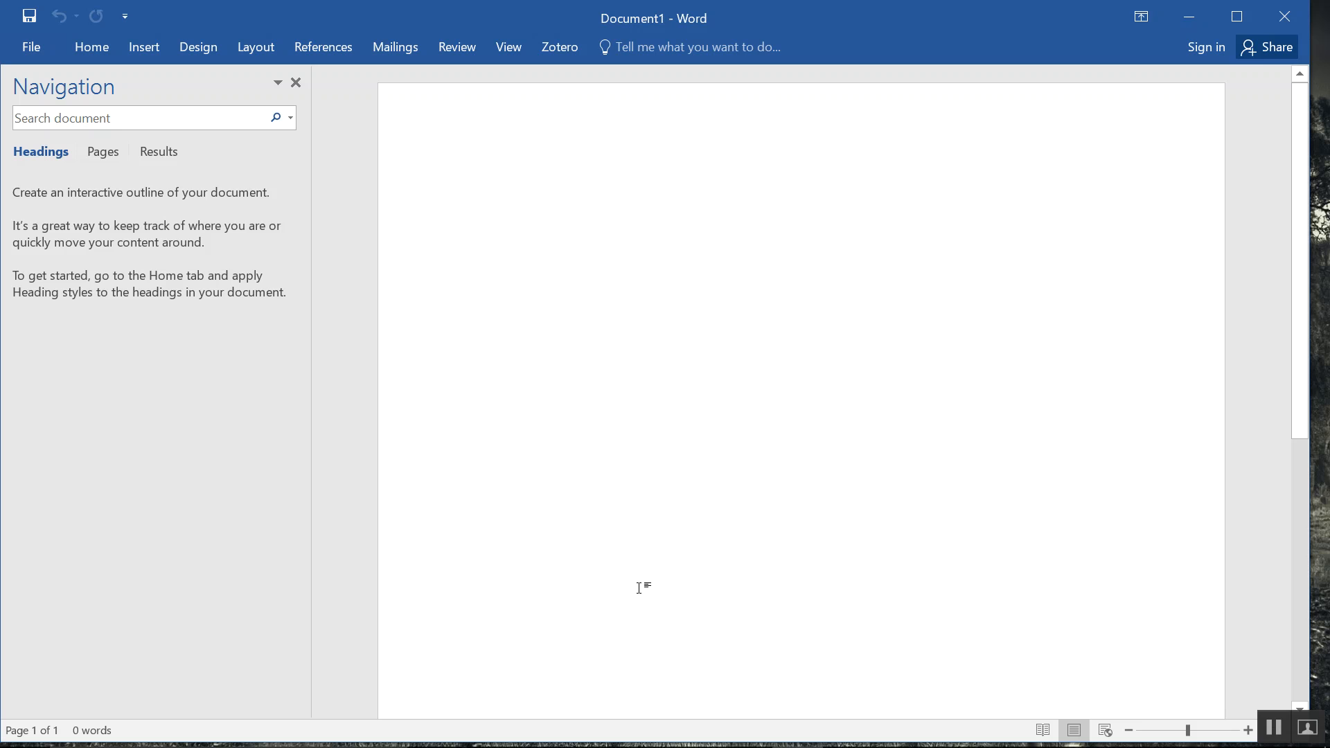
pyautogui.moveTo(693, 743)
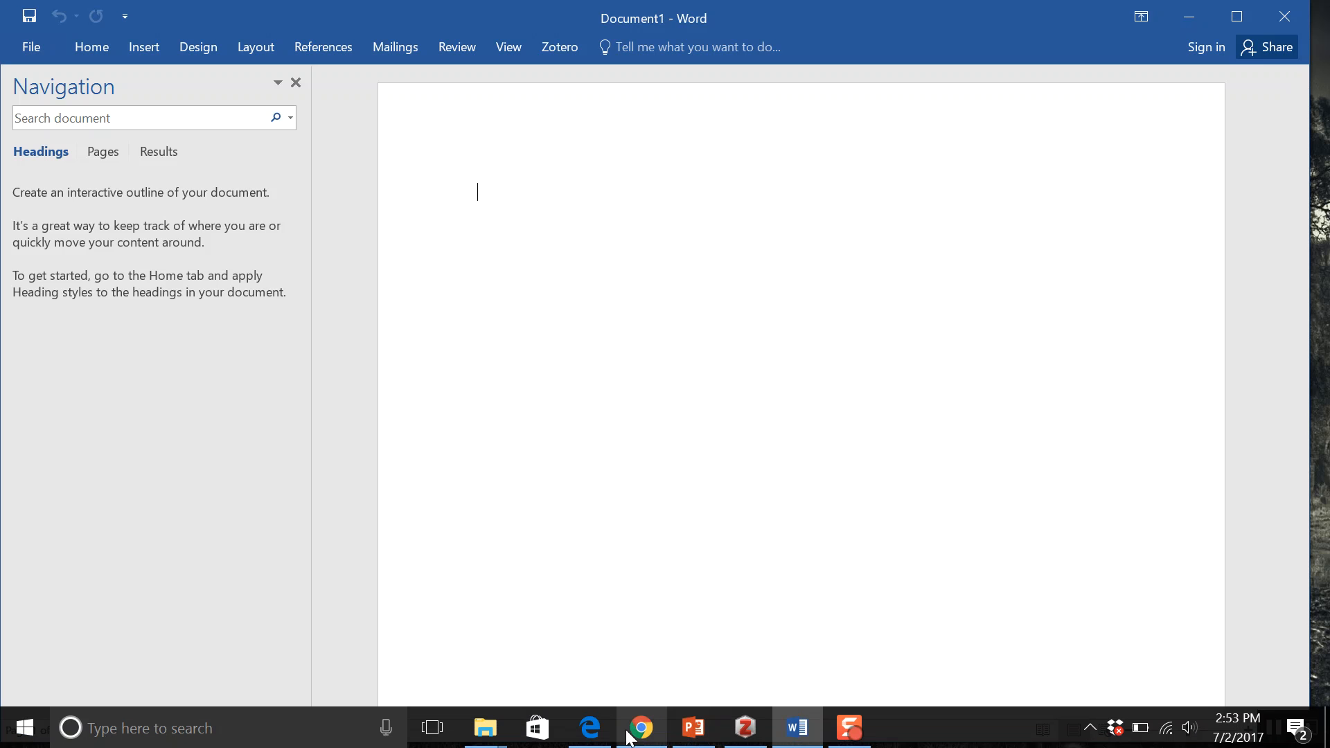
pyautogui.moveTo(637, 743)
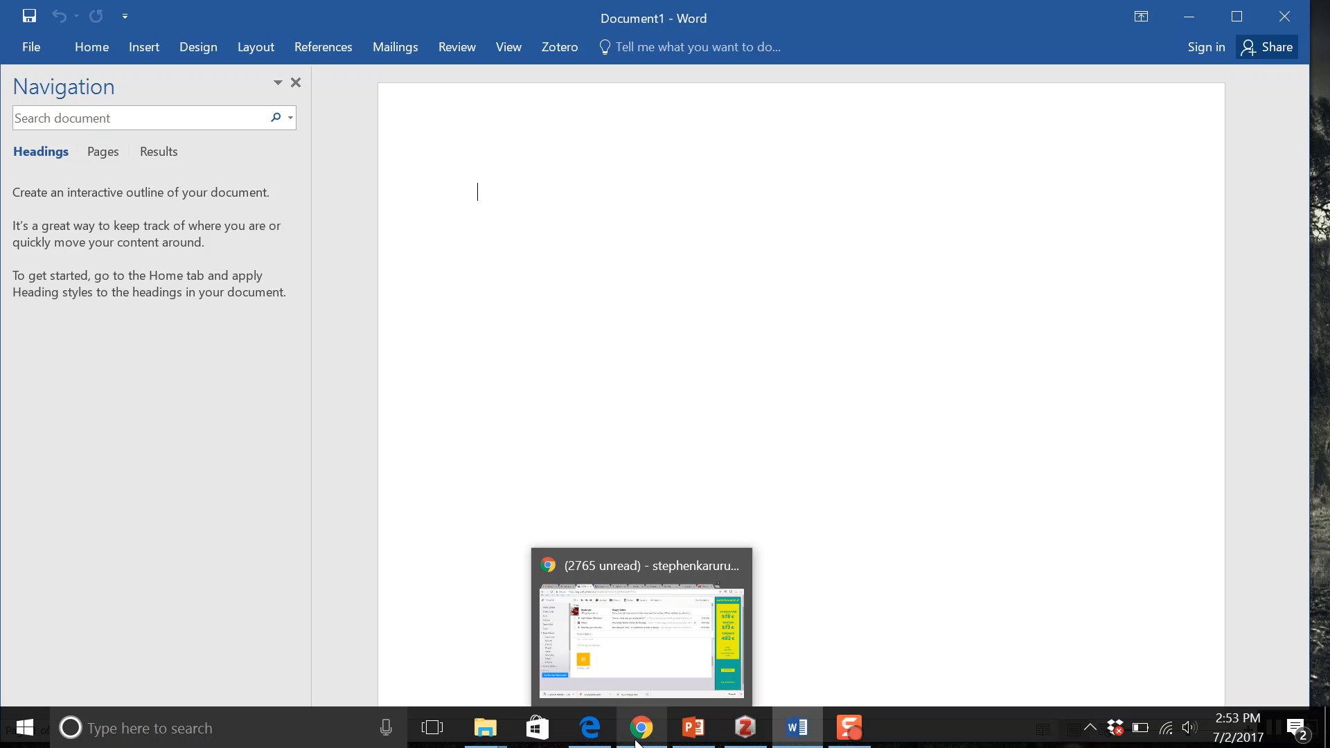
pyautogui.moveTo(591, 741)
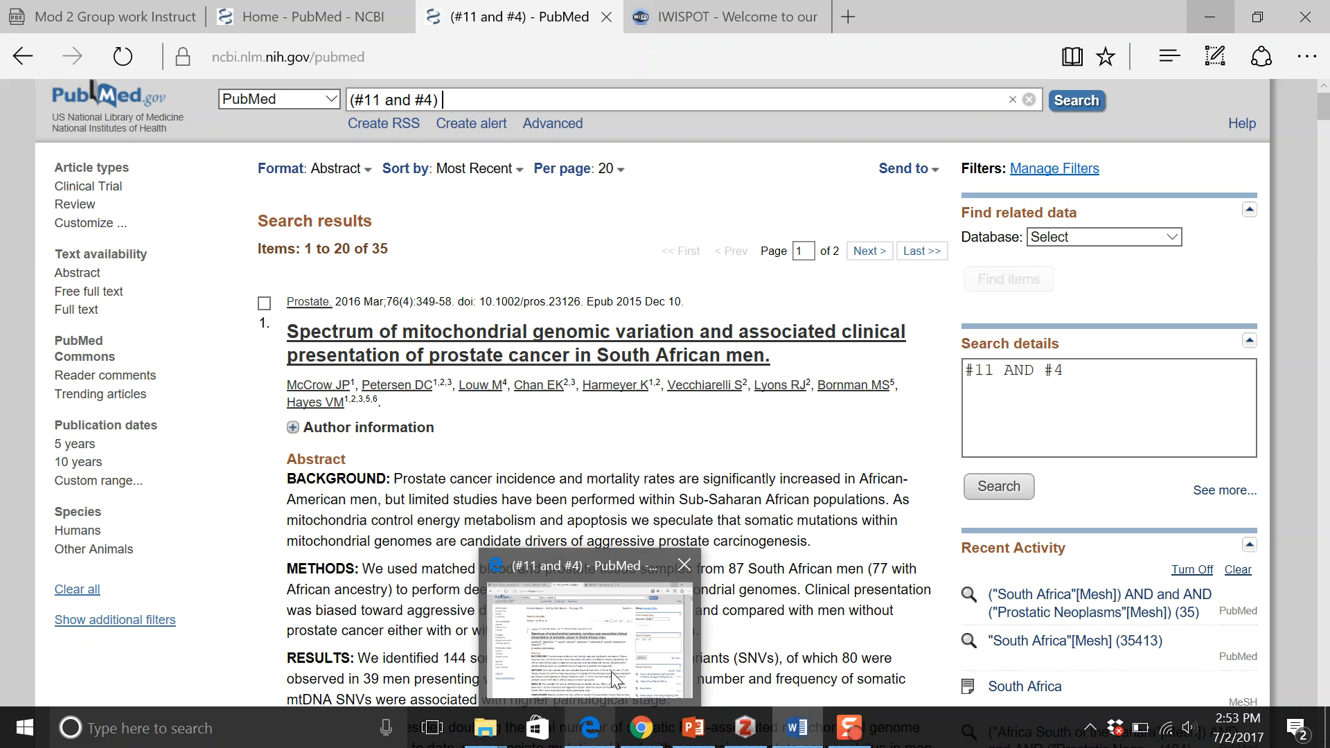
pyautogui.click(611, 671)
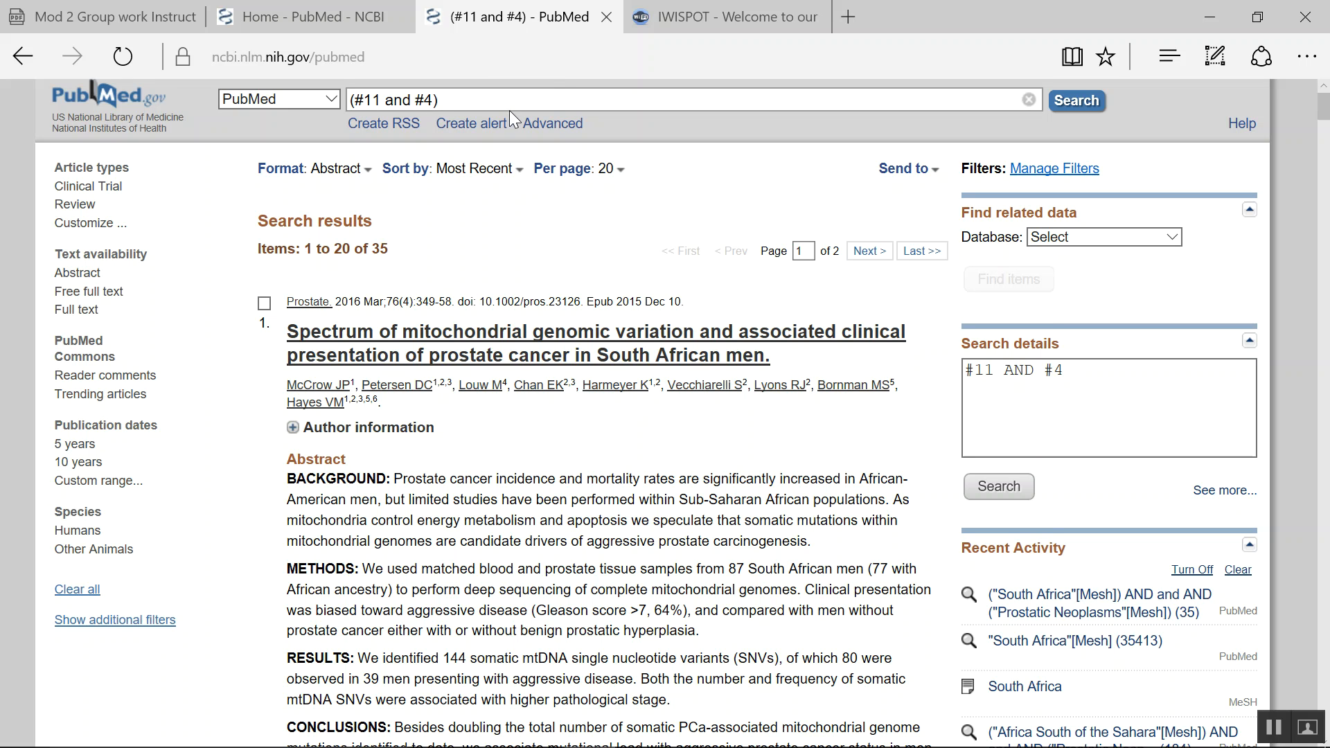
# Open zotero.org in a new browser tab and go to its download page
pyautogui.click(849, 22)
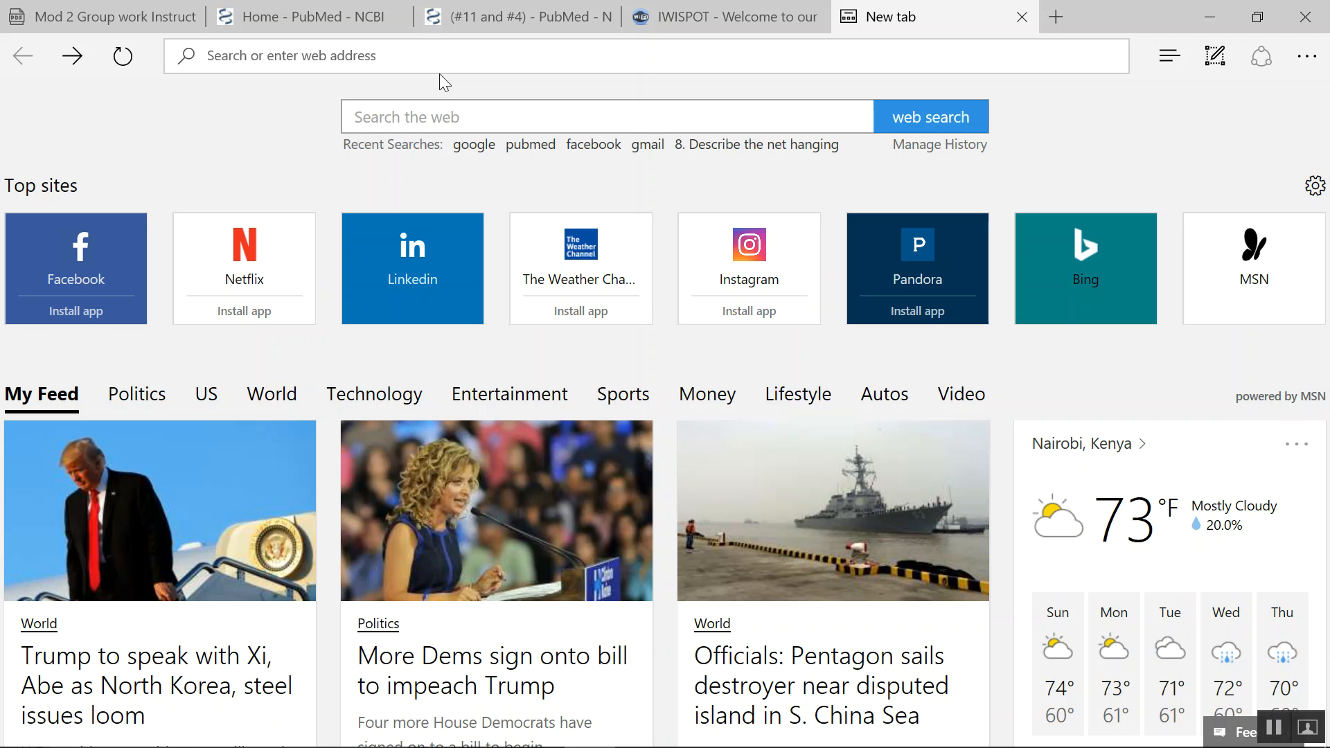
pyautogui.click(379, 55)
pyautogui.write('zotero.org/')
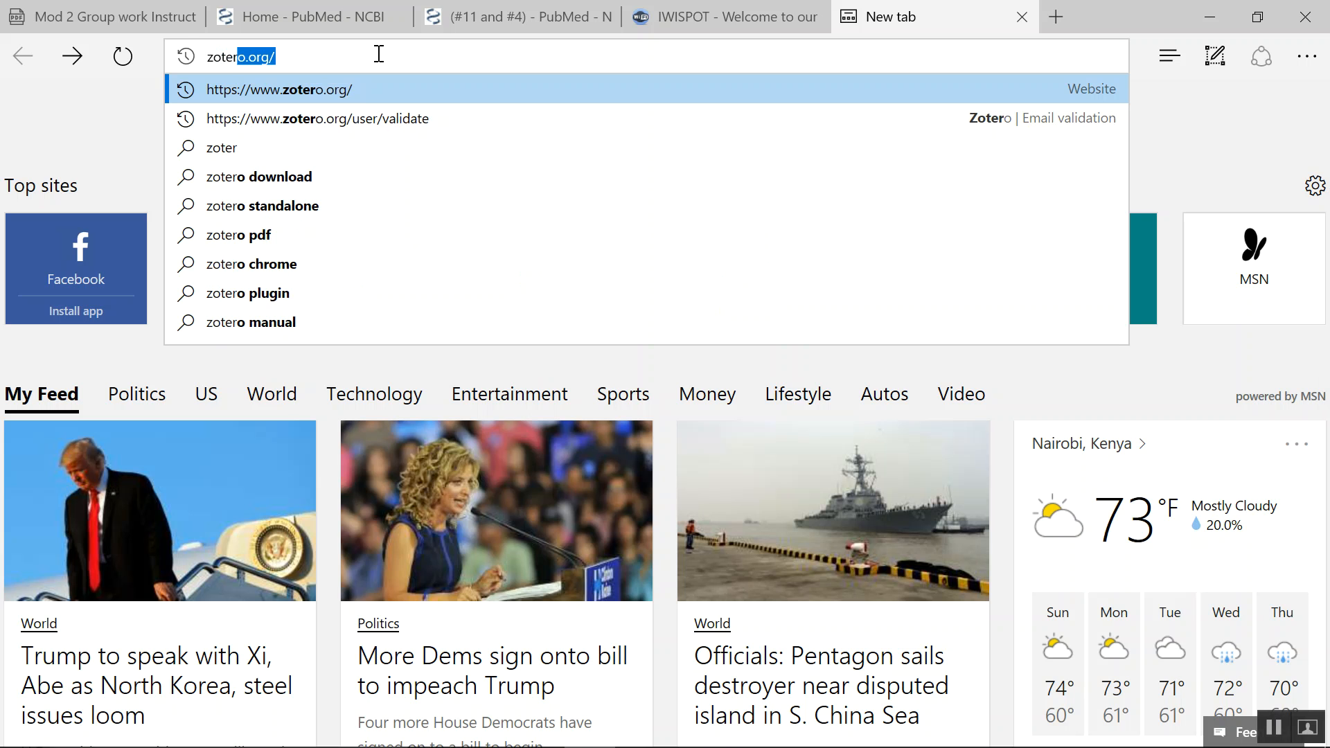
pyautogui.click(327, 94)
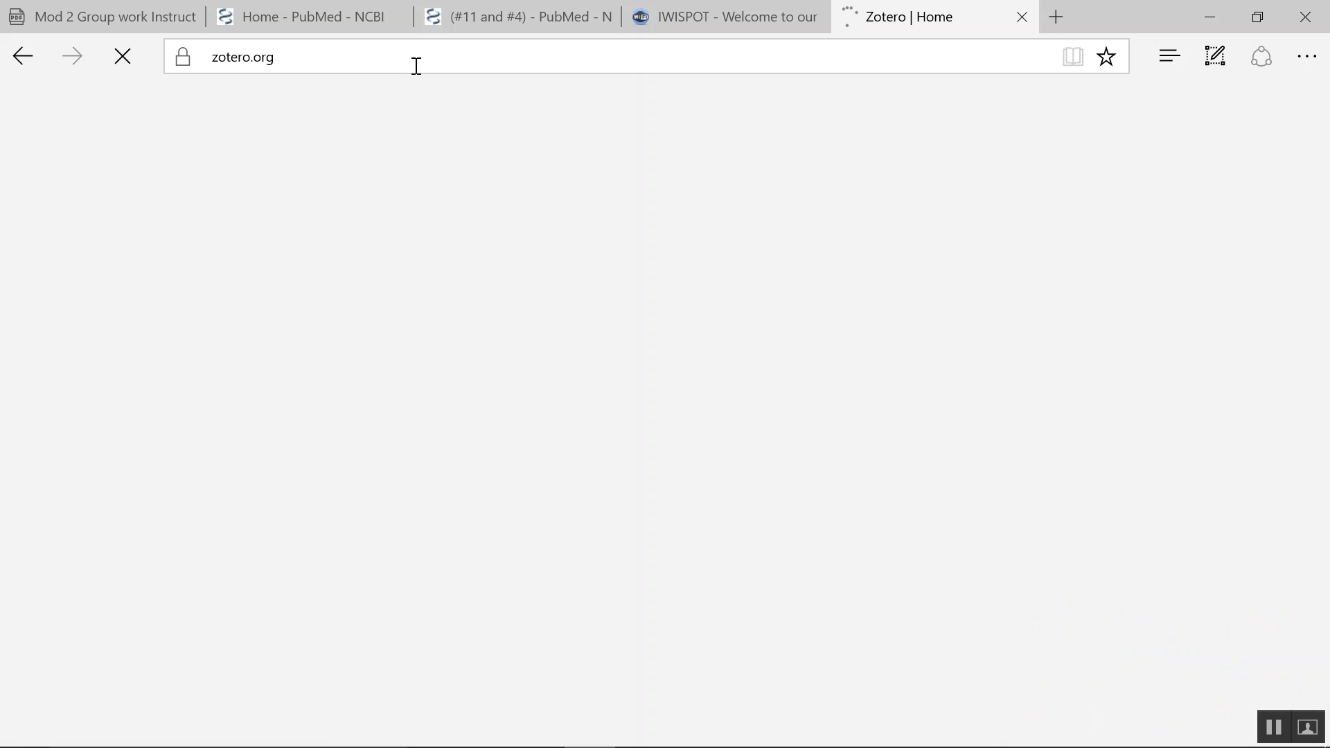
pyautogui.click(415, 65)
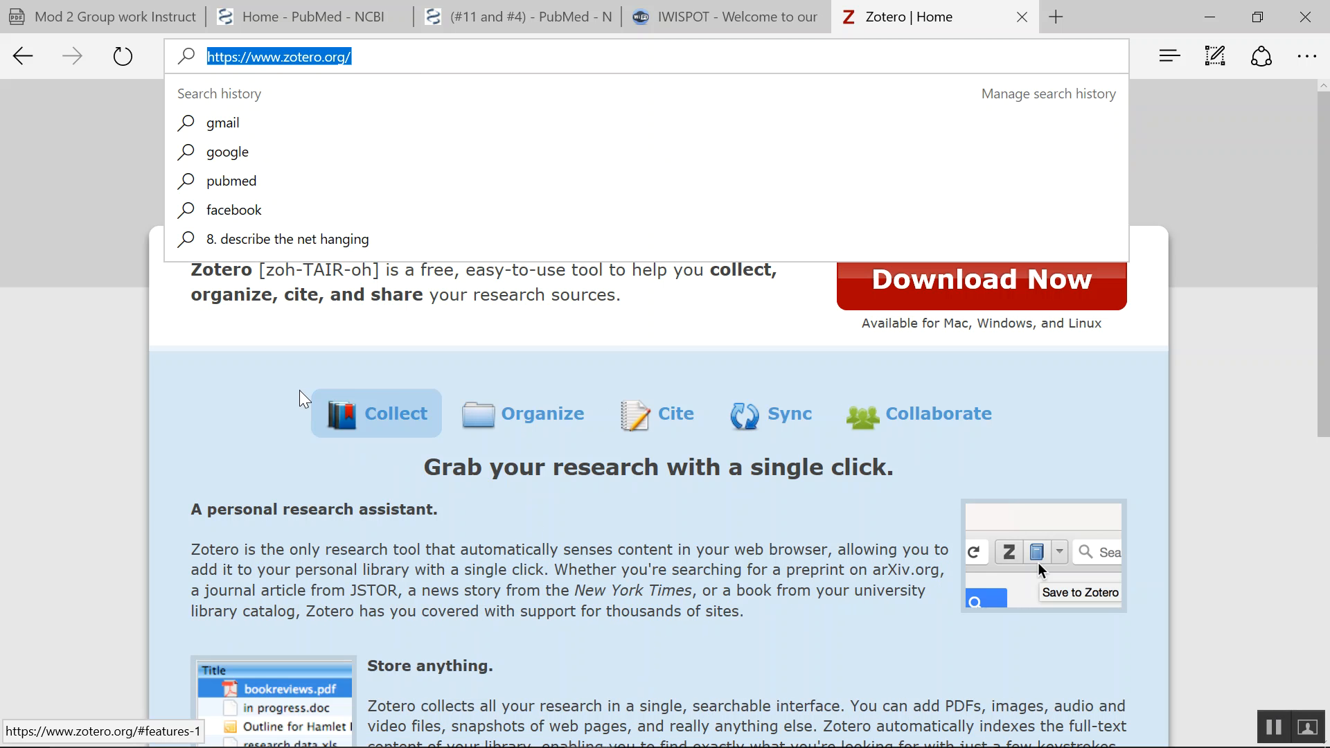
pyautogui.click(232, 382)
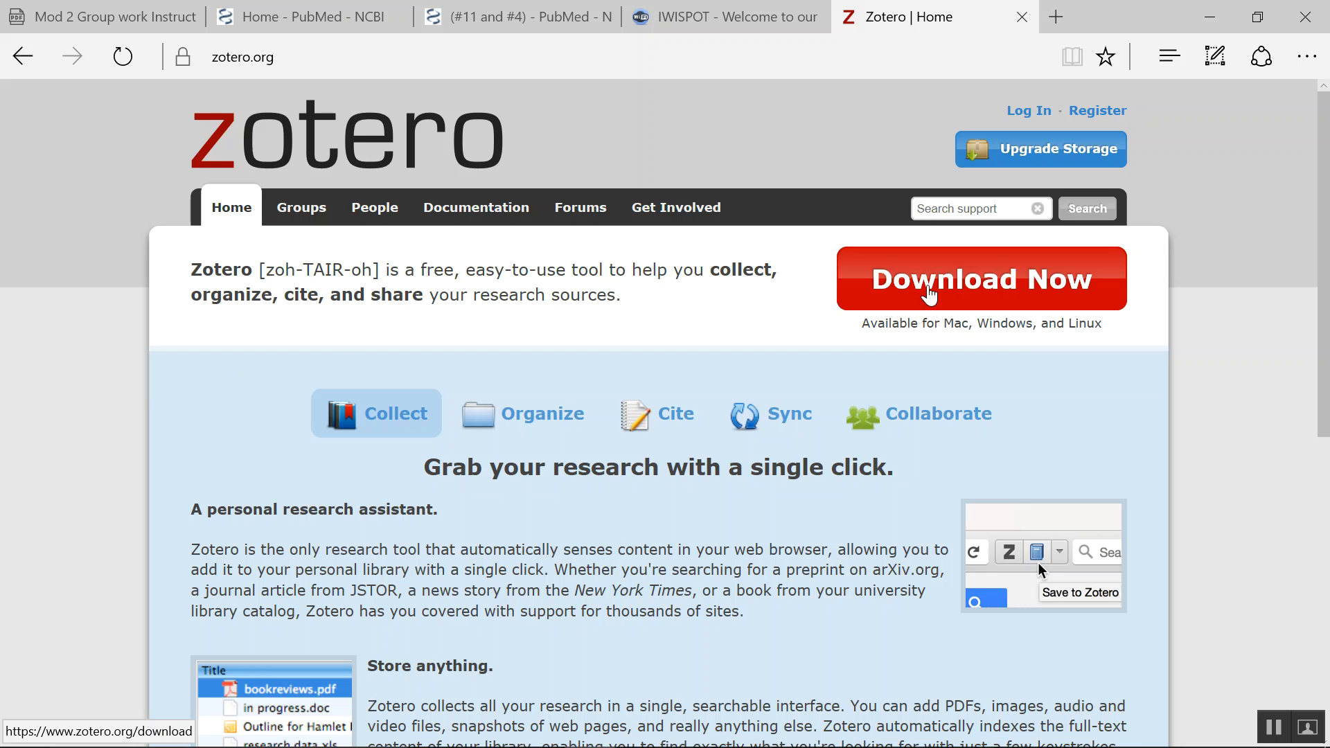
pyautogui.click(963, 289)
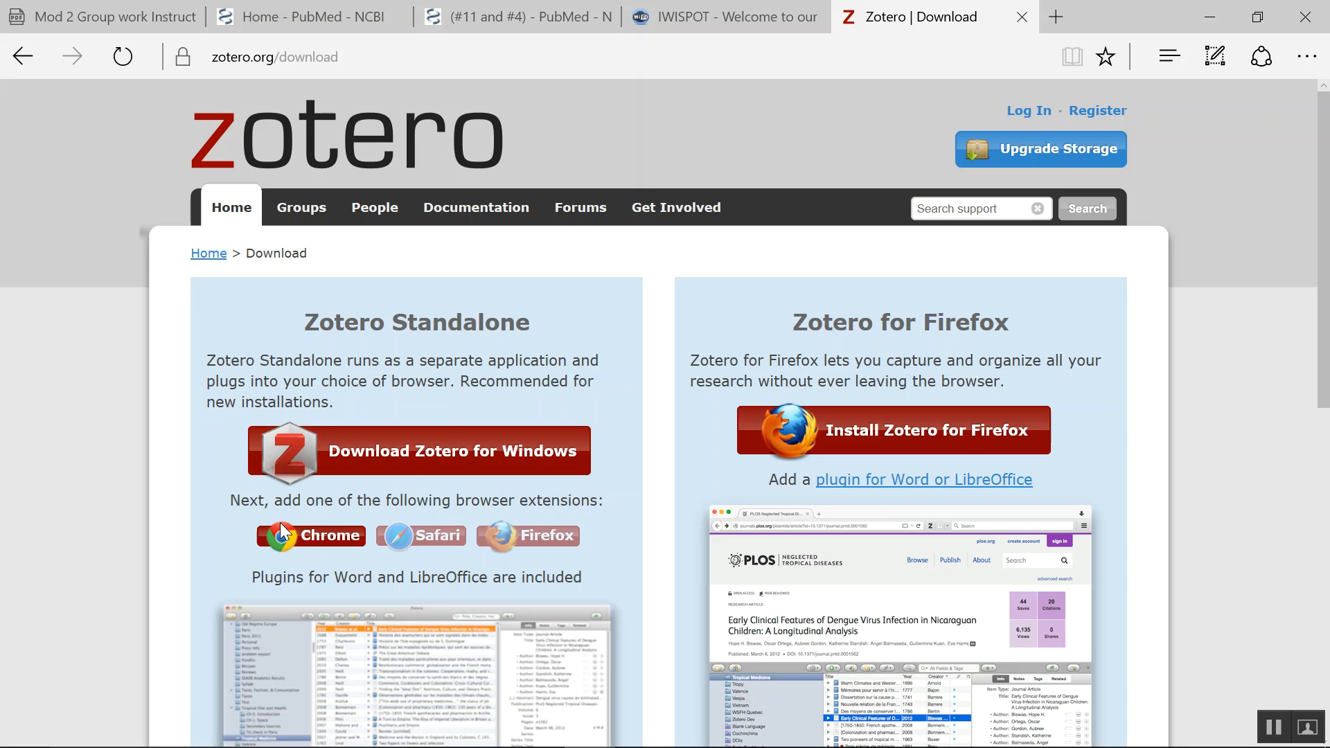
# Switch to Chrome, search for pubmed in a new tab and open the PubMed home page
pyautogui.moveTo(693, 746)
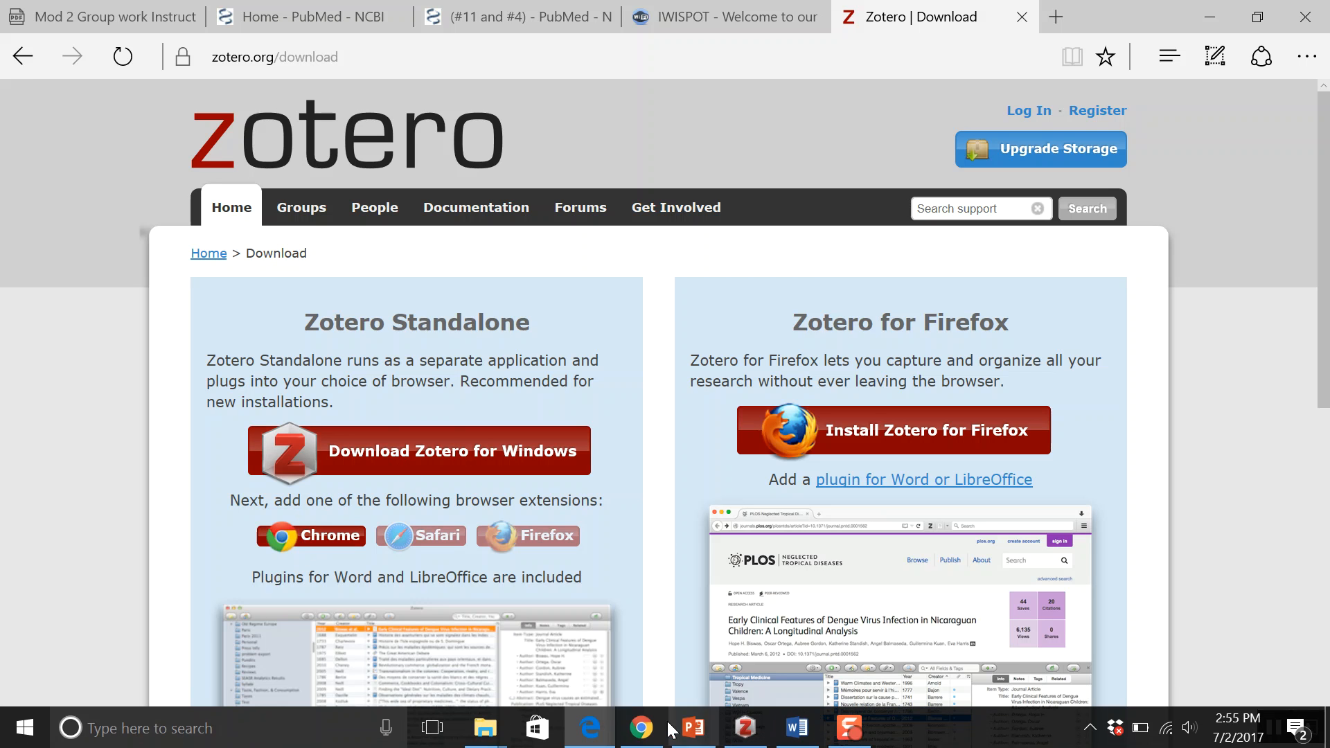
pyautogui.click(641, 727)
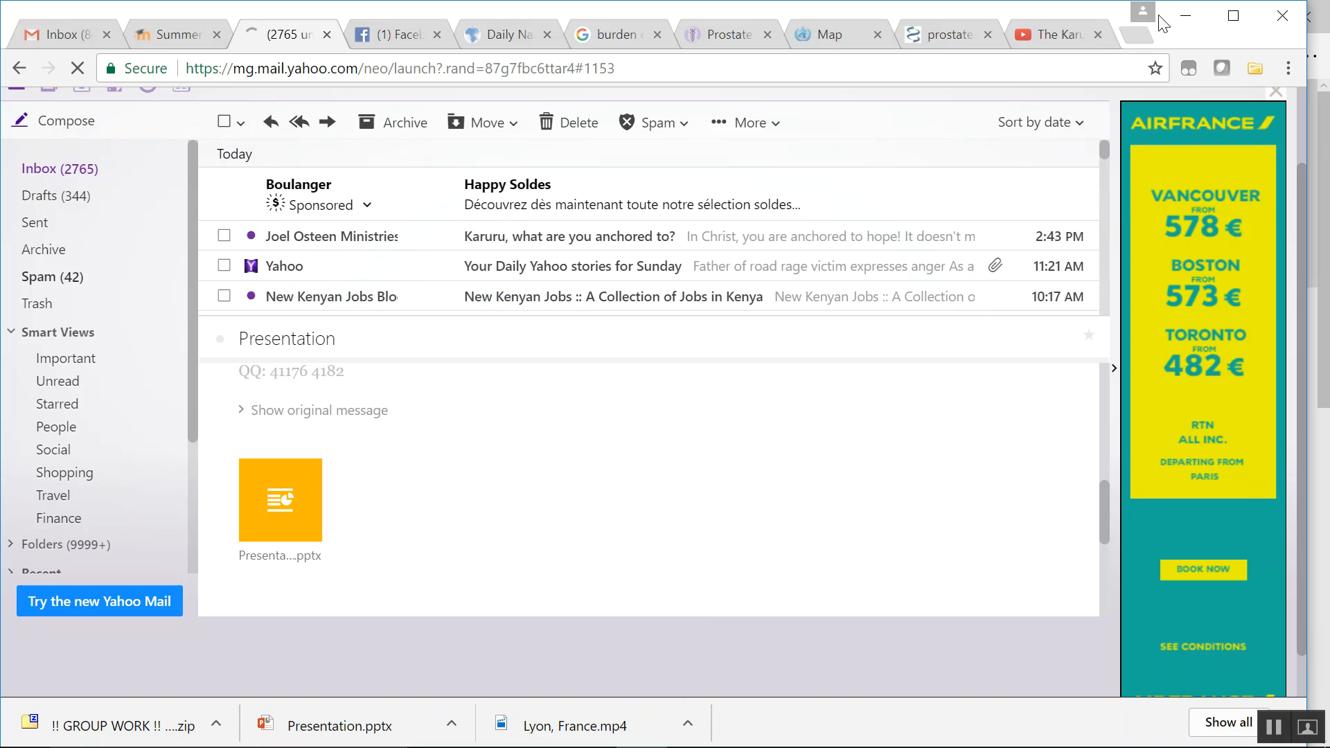
pyautogui.click(1137, 36)
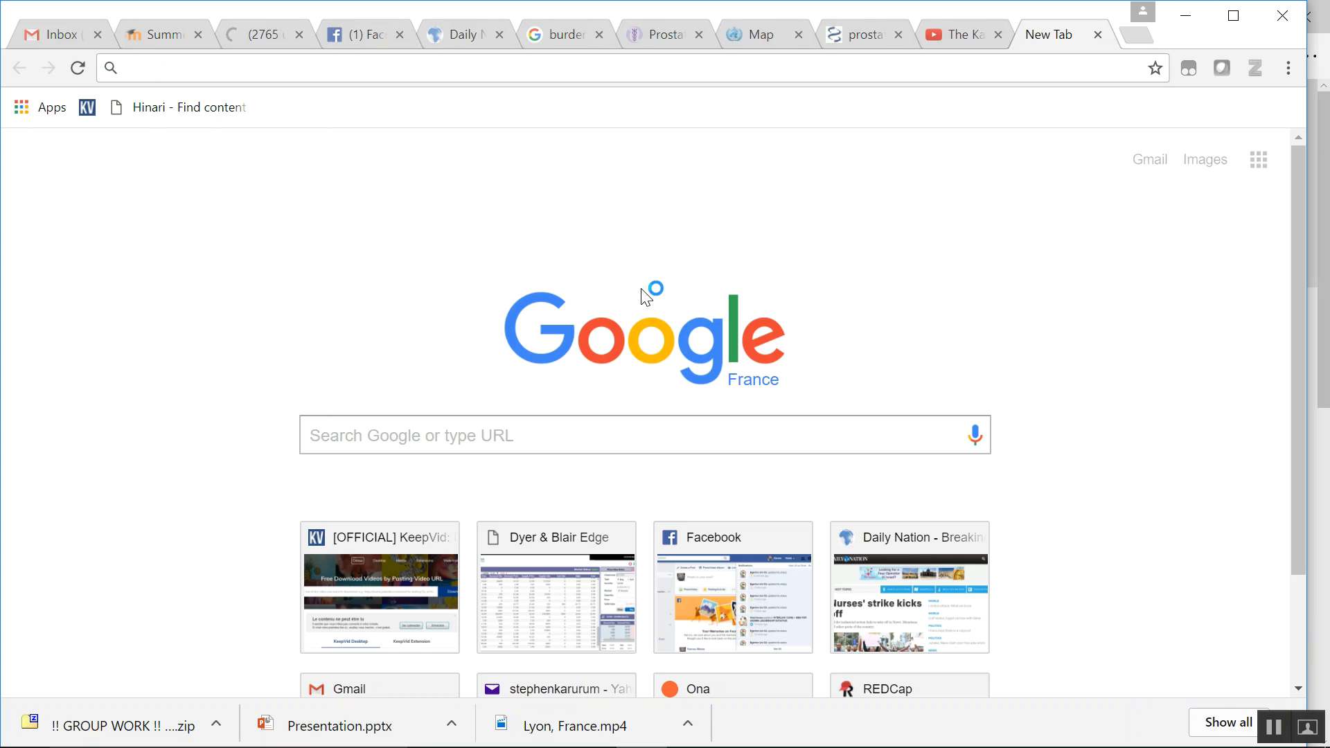
pyautogui.click(366, 438)
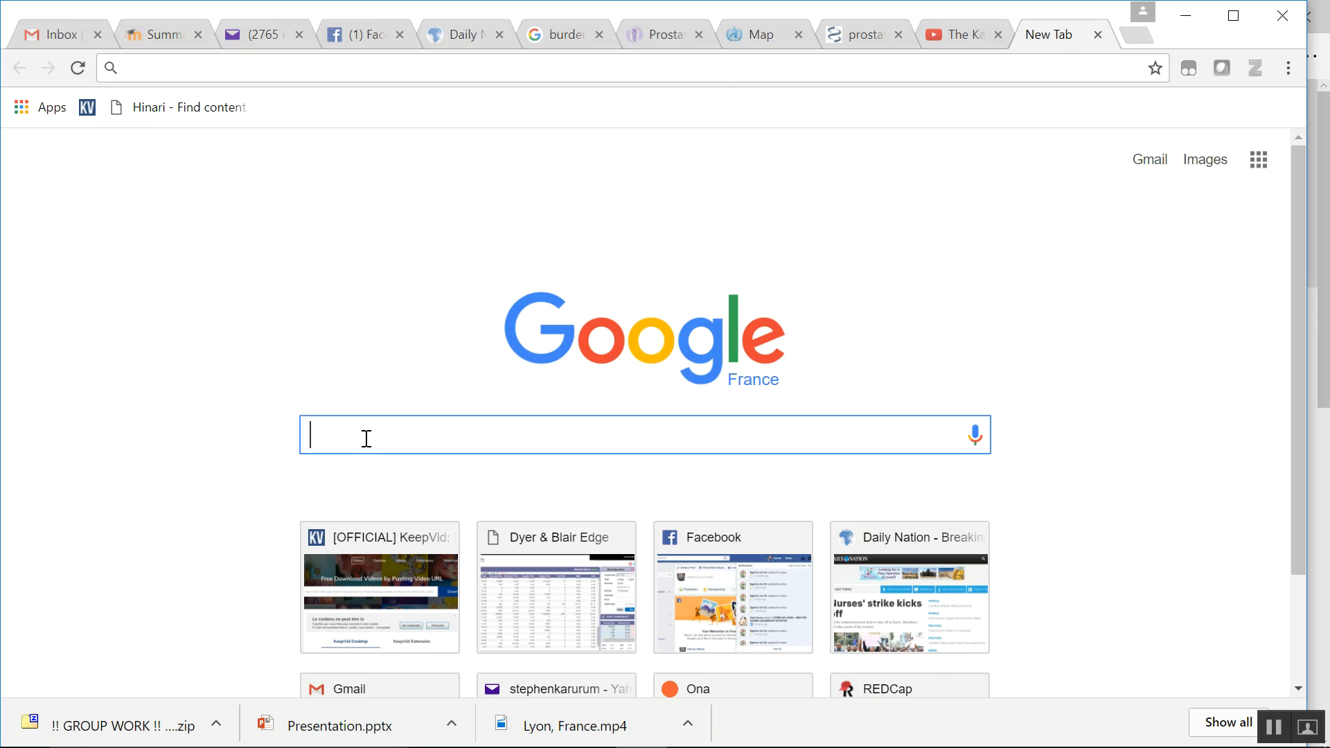
pyautogui.write('pubme')
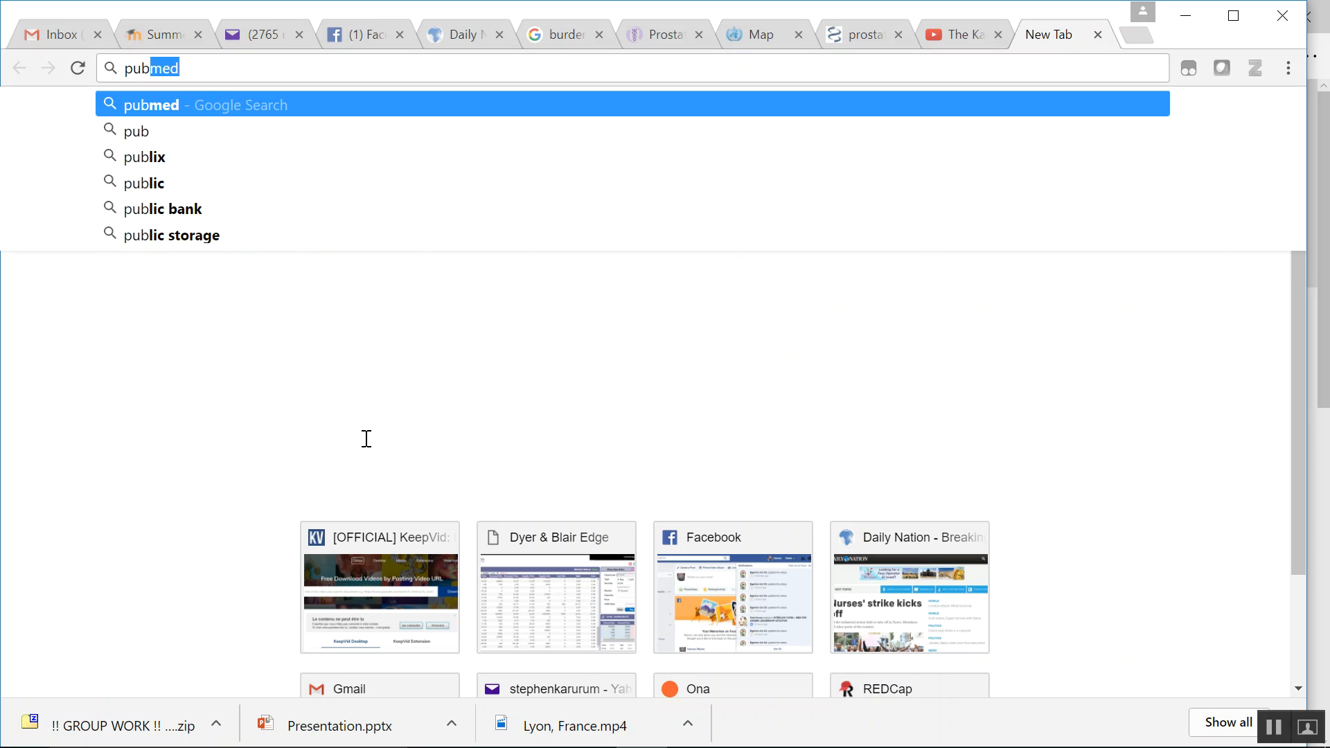
pyautogui.write('d')
pyautogui.press('Return')
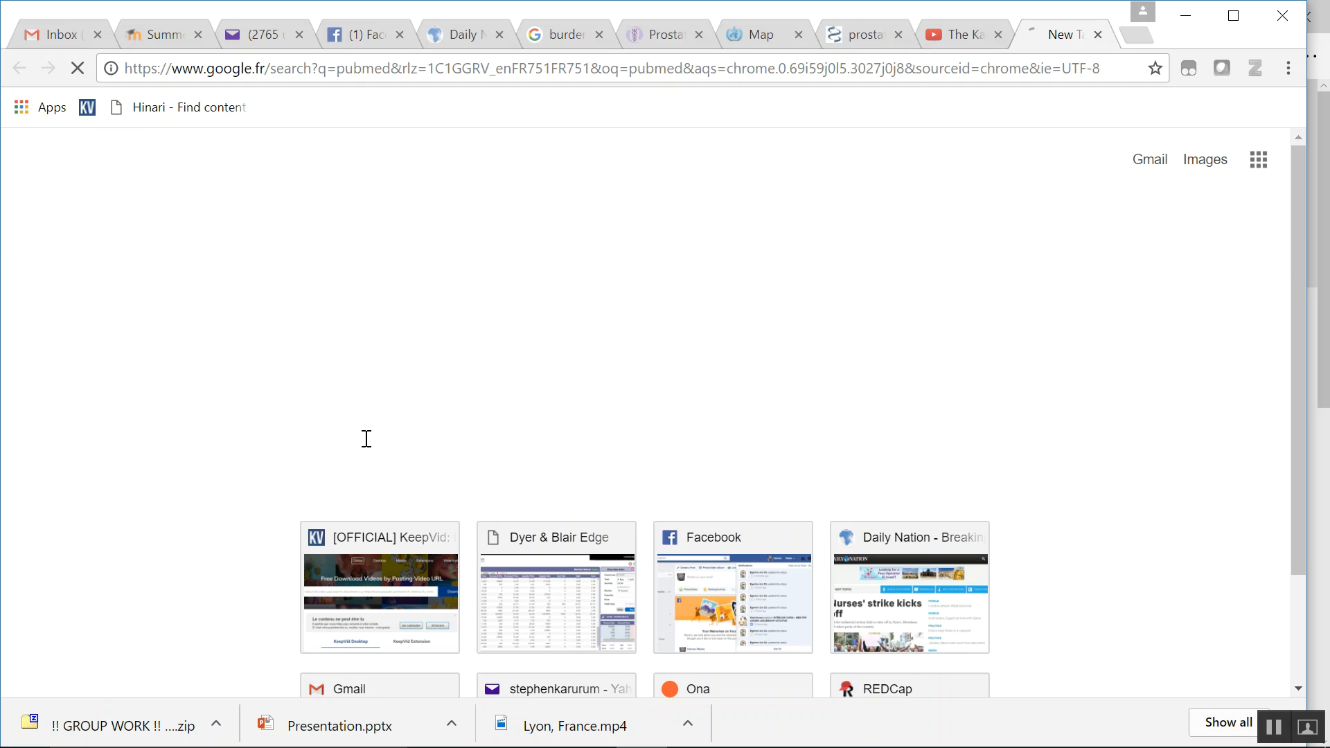
pyautogui.click(277, 286)
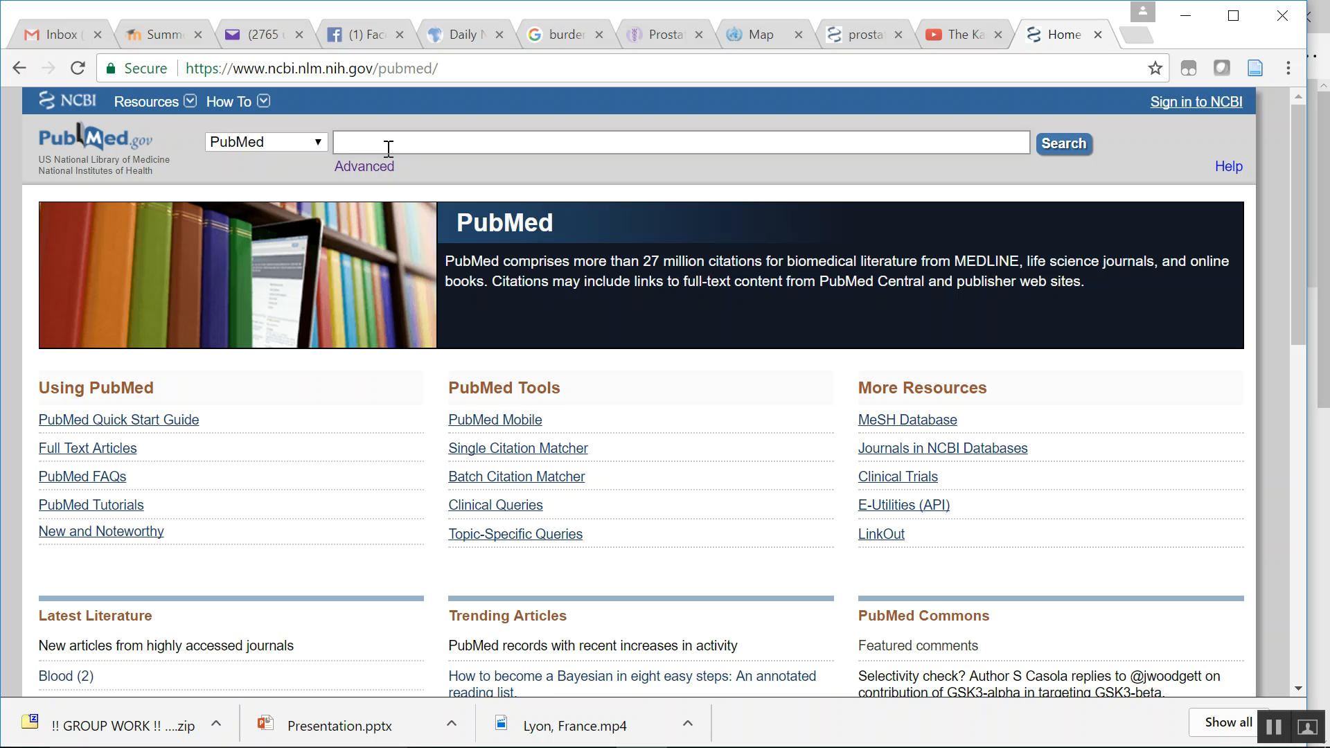
# Search PubMed for "community health workers"
pyautogui.write('community')
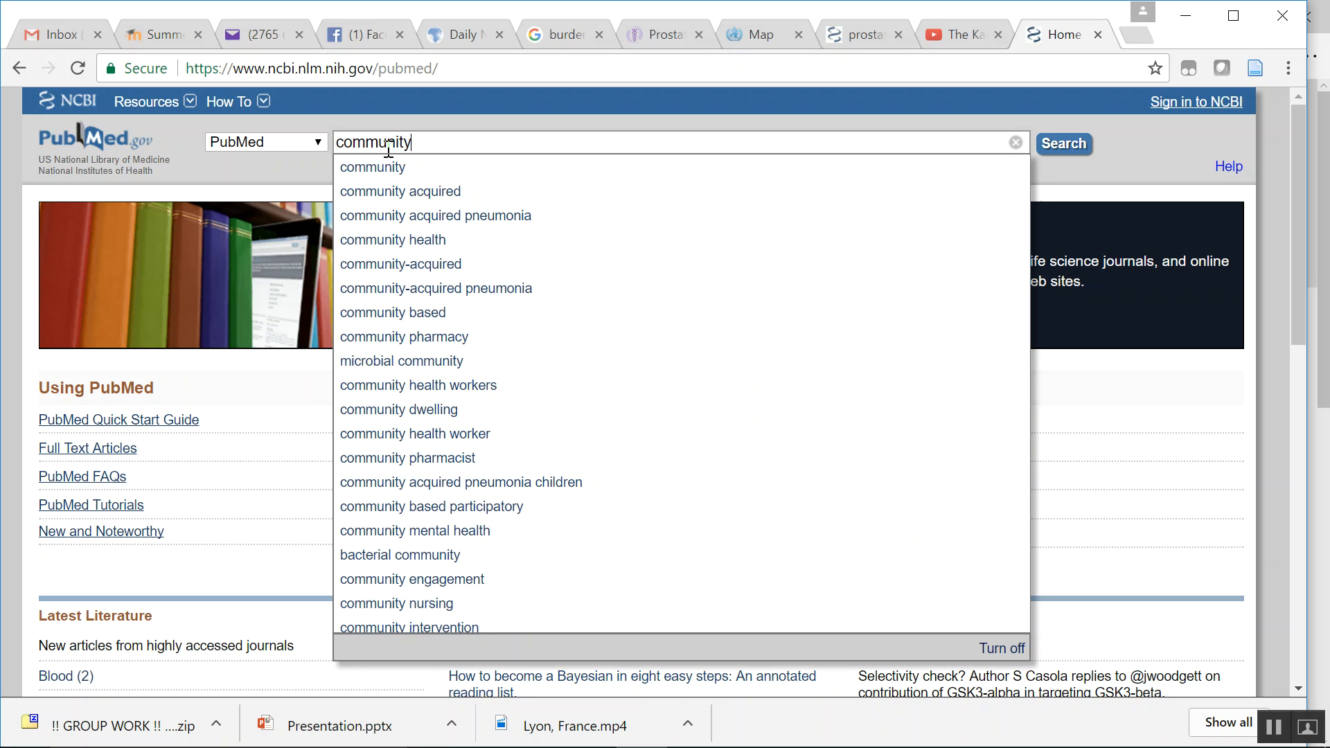
pyautogui.write(' hea')
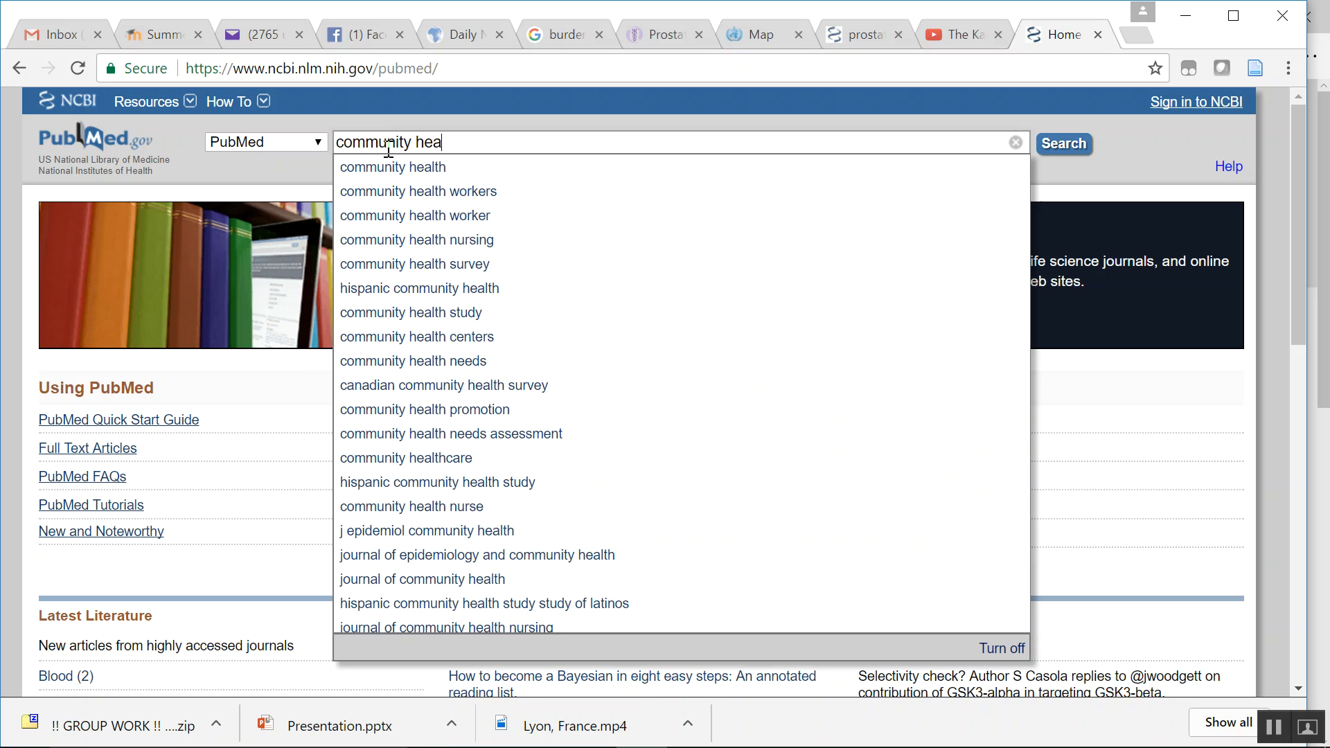
pyautogui.write('lth w')
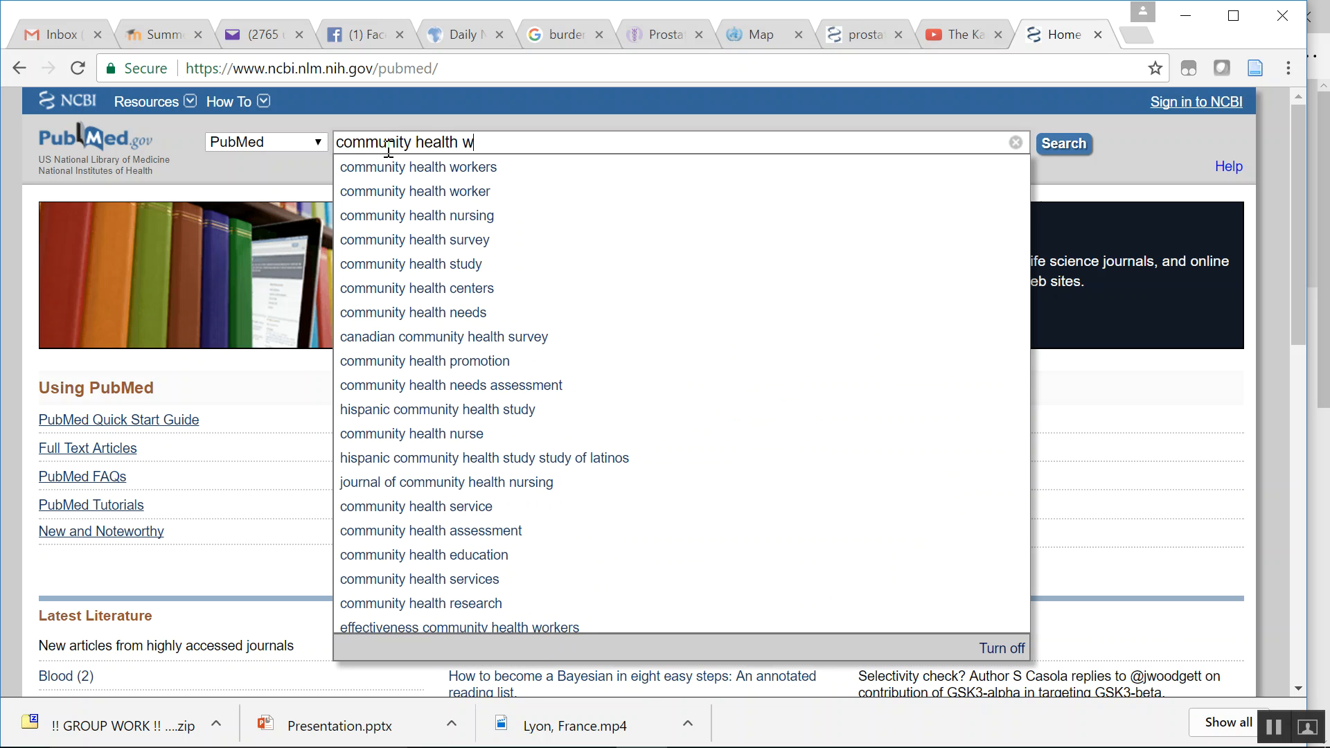
pyautogui.write('orkers')
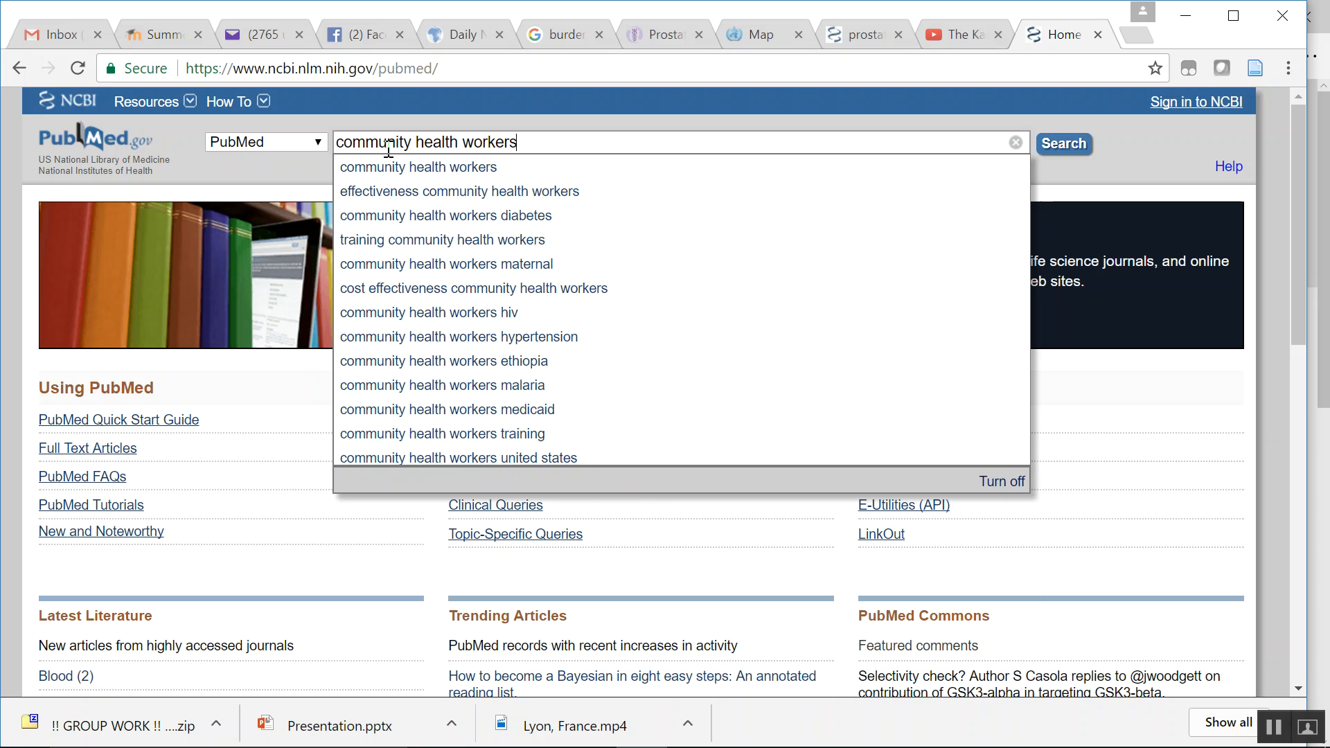
pyautogui.press('Return')
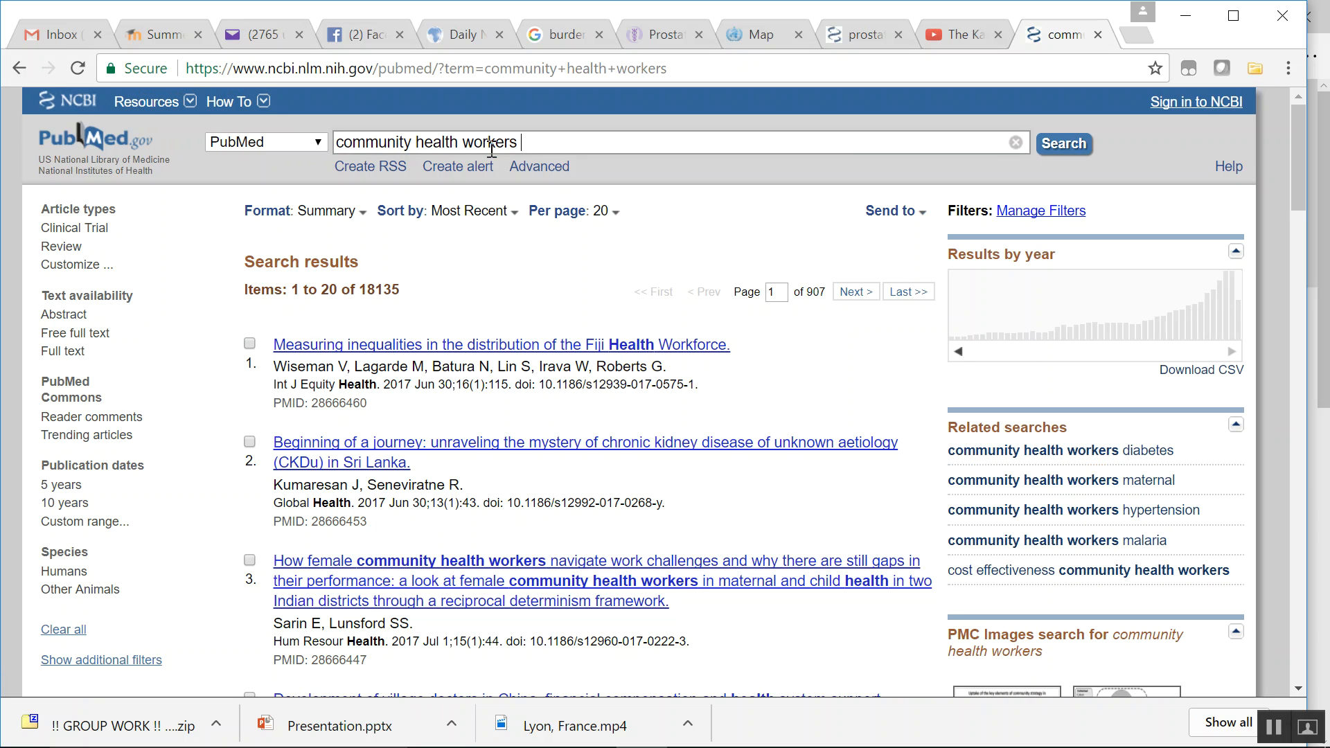
# Narrow the PubMed search to "community health workers in africa"
pyautogui.click(537, 143)
pyautogui.write('i')
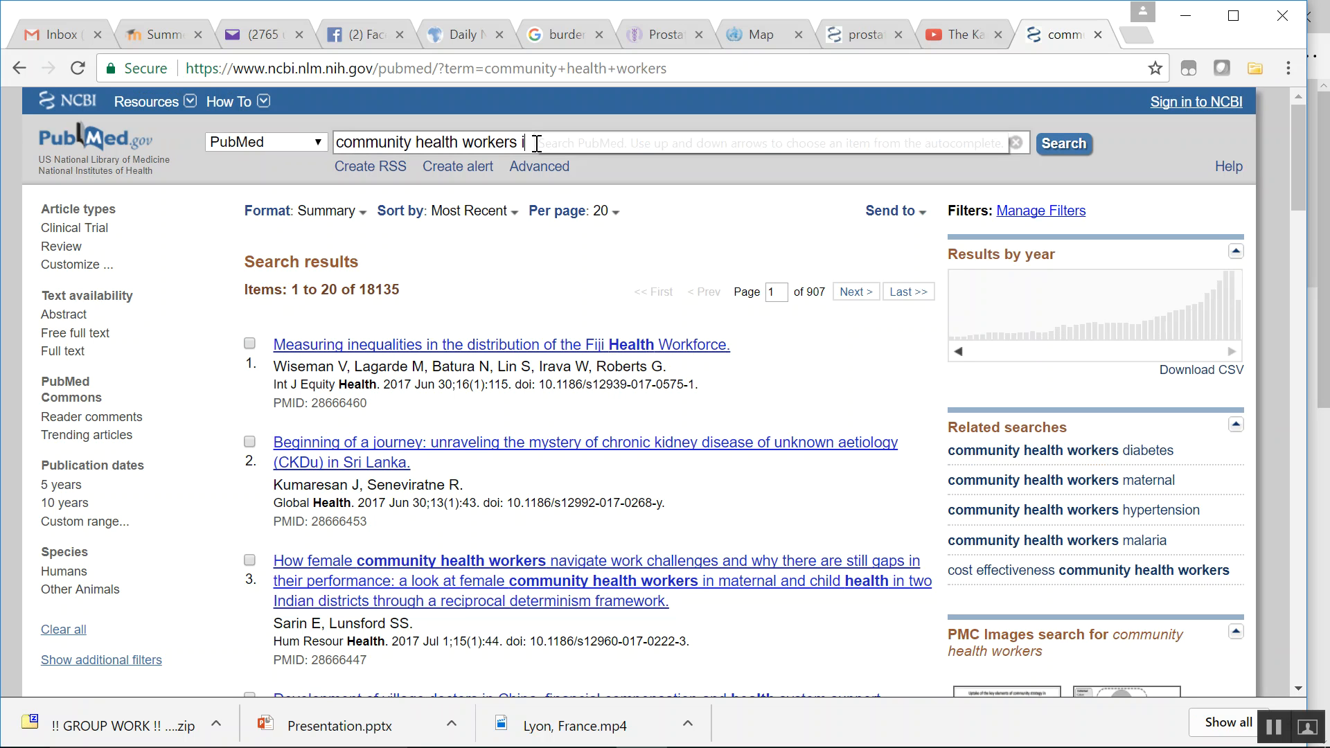
pyautogui.write('n africa')
pyautogui.press('Return')
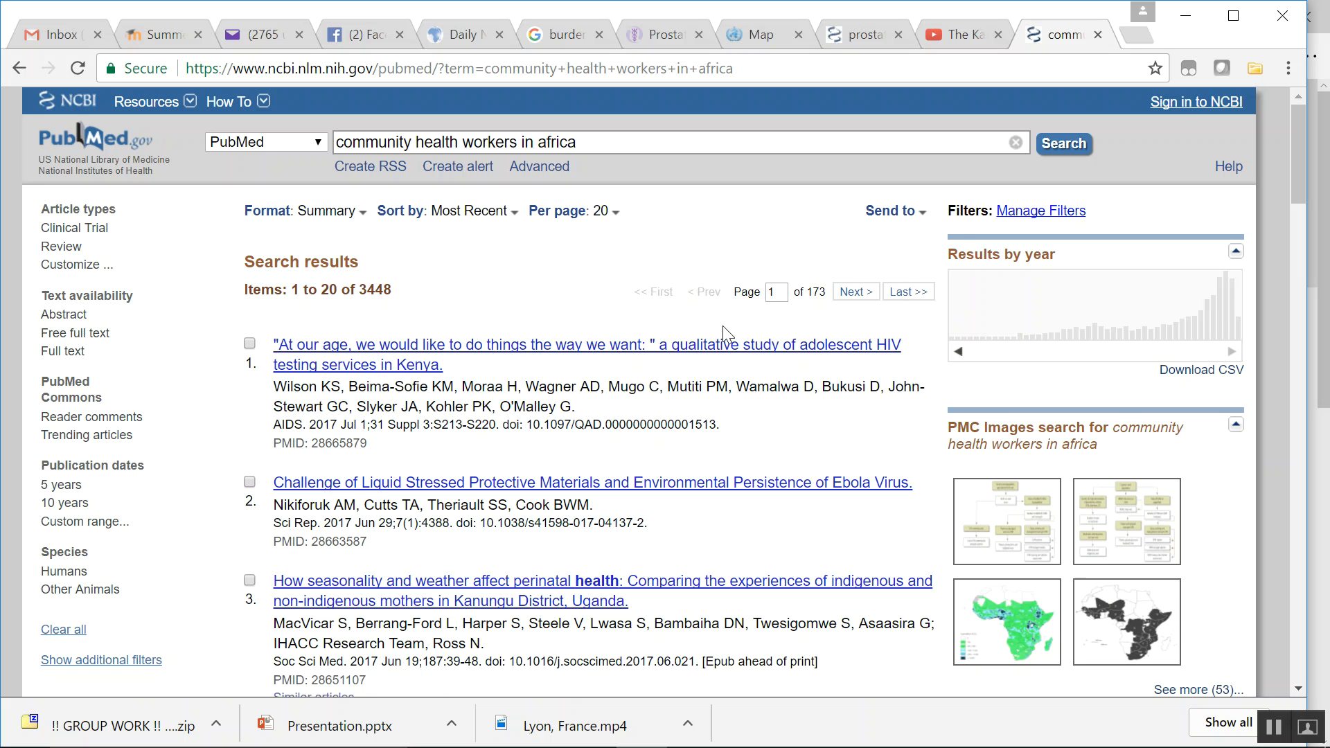
# Read the abstract of the first result on adolescent HIV testing in Kenya, then return and look through the results list
pyautogui.moveTo(1298, 140); pyautogui.dragTo(1298, 97)
pyautogui.click(354, 351)
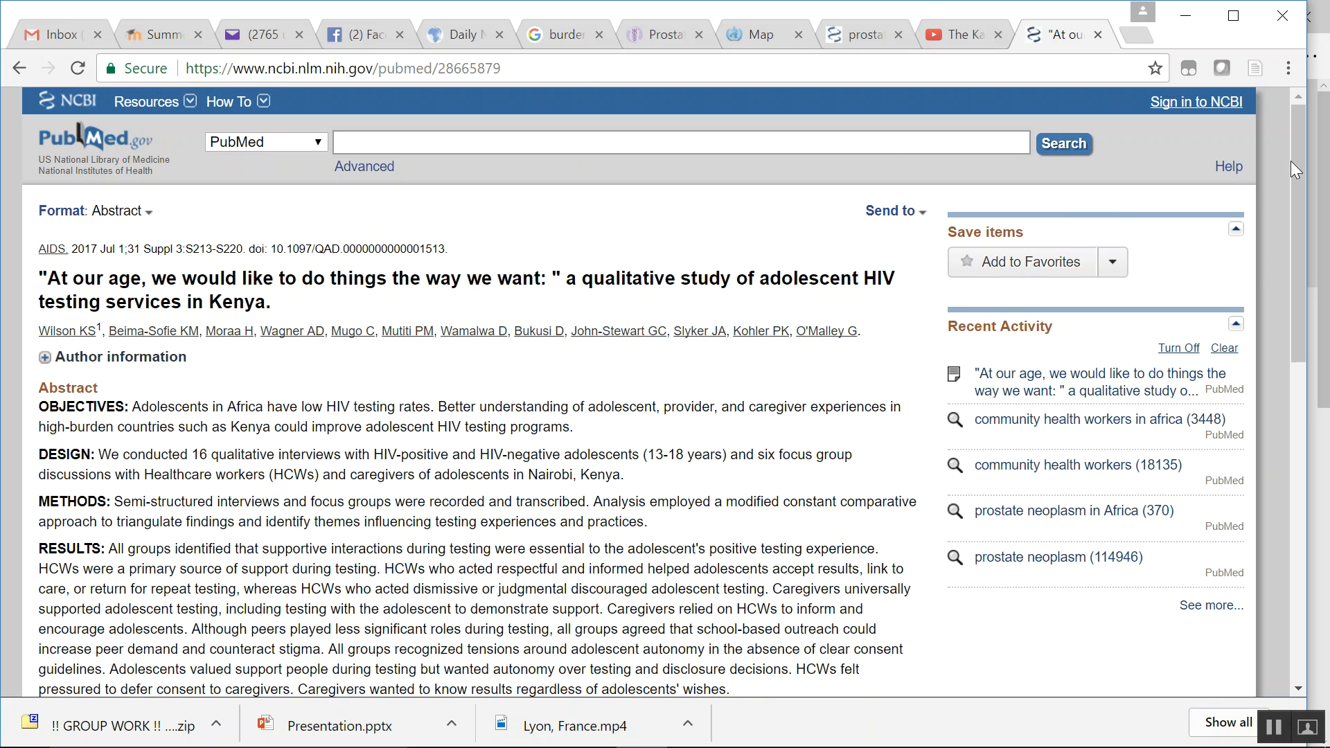
pyautogui.moveTo(1299, 159); pyautogui.dragTo(1253, 157)
pyautogui.moveTo(1298, 184); pyautogui.dragTo(1292, 254)
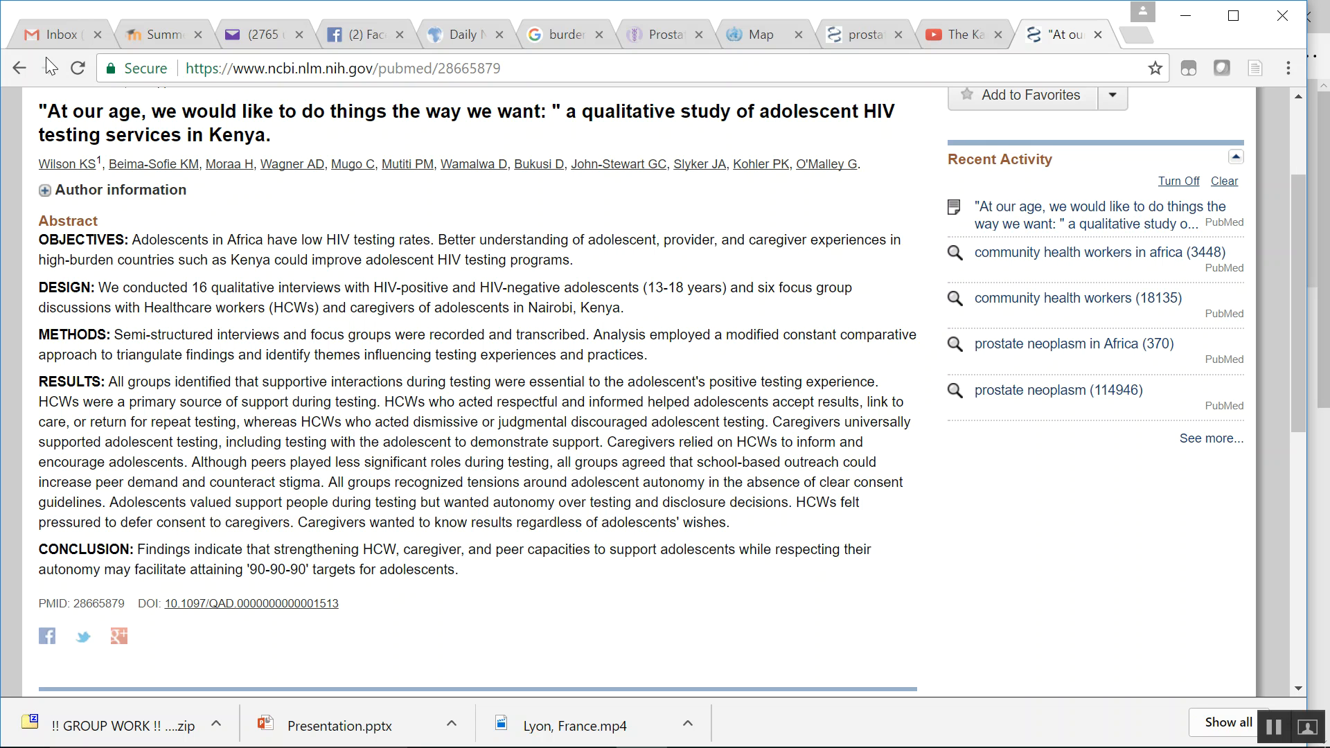
pyautogui.click(20, 70)
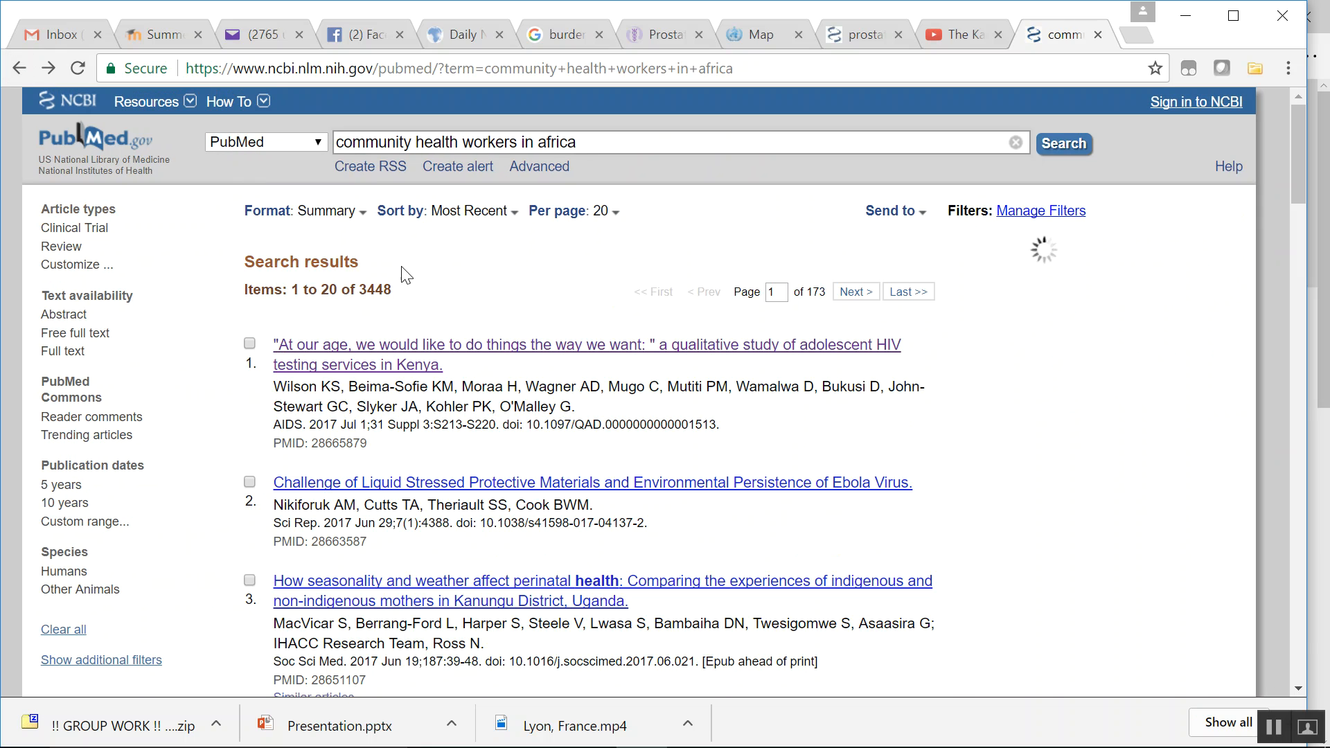
pyautogui.moveTo(1301, 186); pyautogui.dragTo(1283, 290)
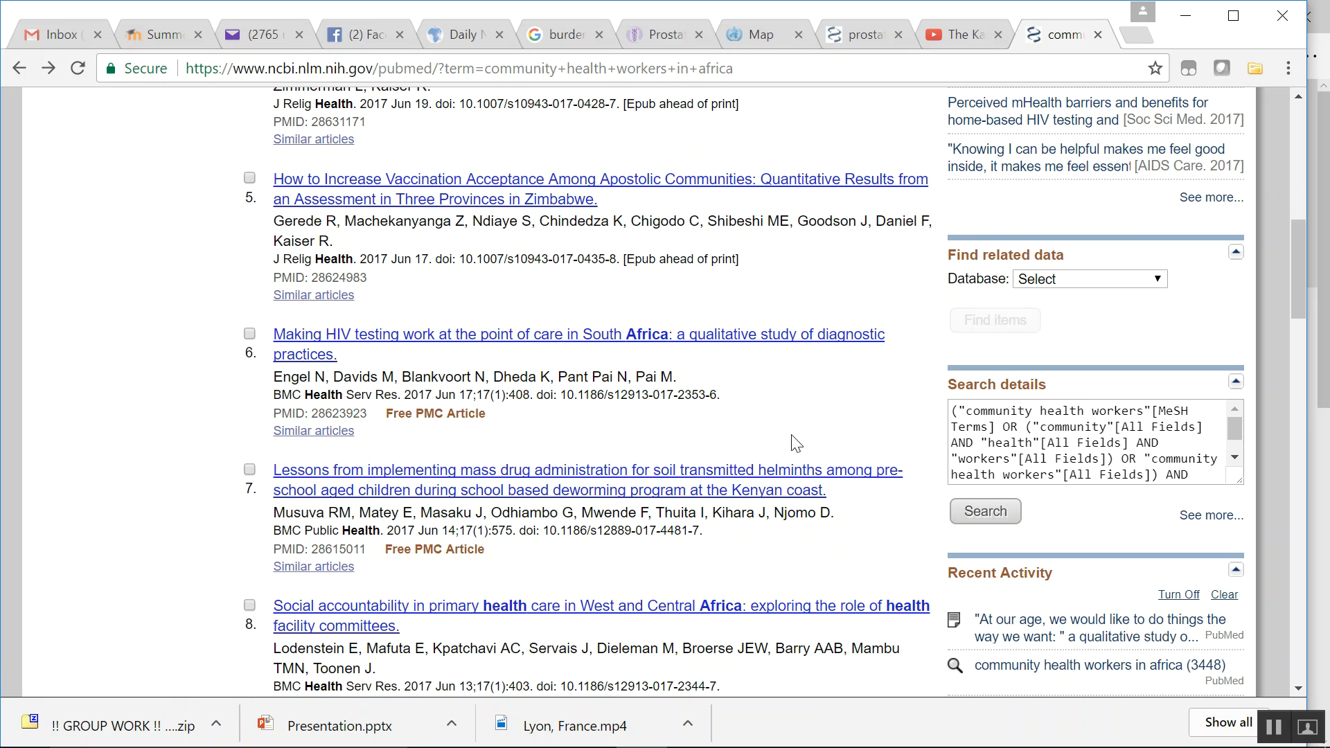
pyautogui.moveTo(1297, 277); pyautogui.dragTo(1298, 161)
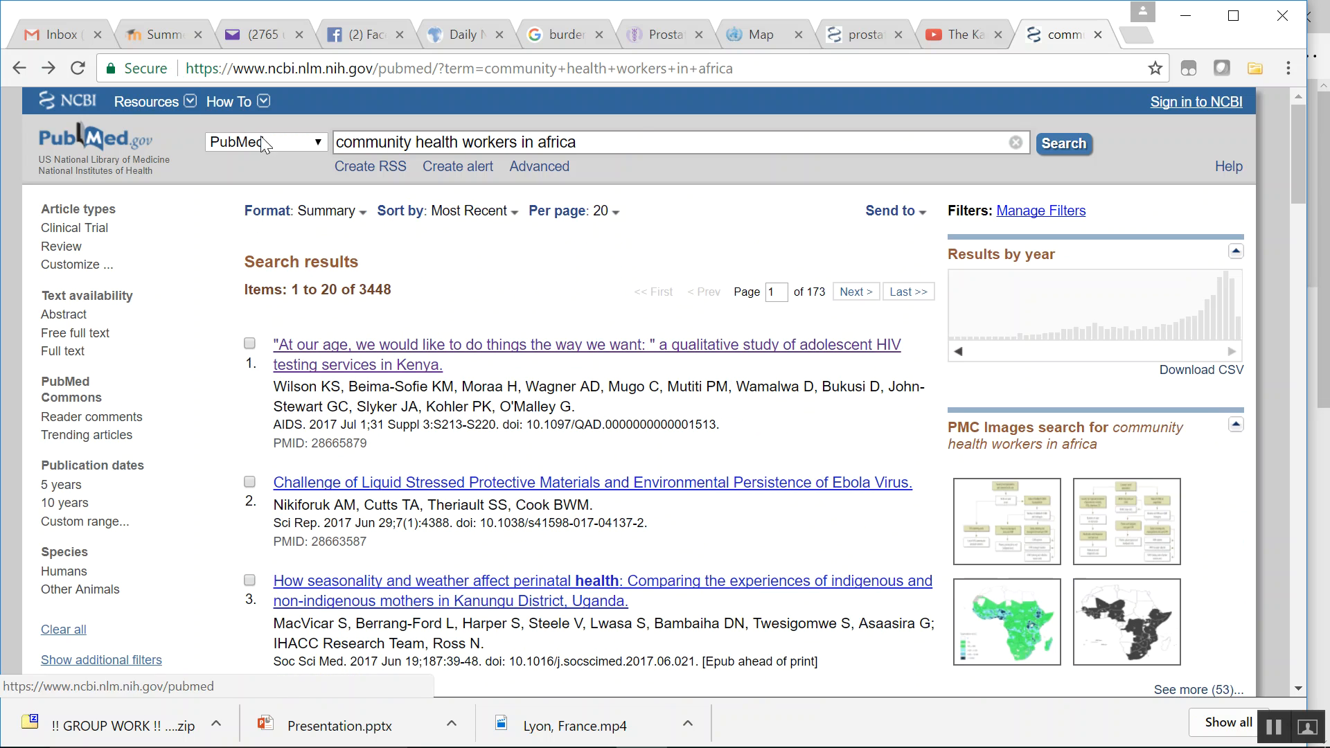
# Switch the search database to MeSH, shorten the query to "community health workers" and run the search
pyautogui.click(318, 144)
pyautogui.scroll(-4, 291, 277)
pyautogui.moveTo(373, 341); pyautogui.dragTo(372, 368)
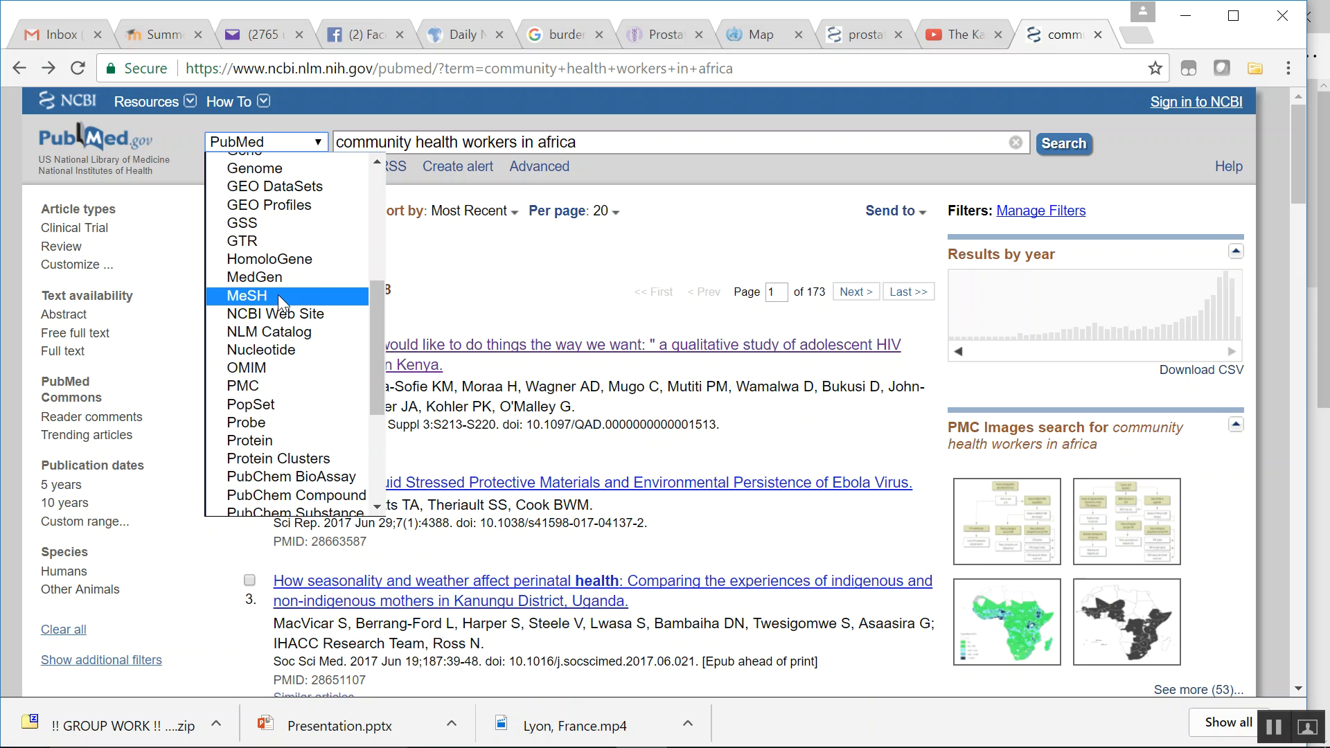
pyautogui.click(277, 295)
pyautogui.moveTo(582, 141); pyautogui.dragTo(518, 143)
pyautogui.press('BackSpace')
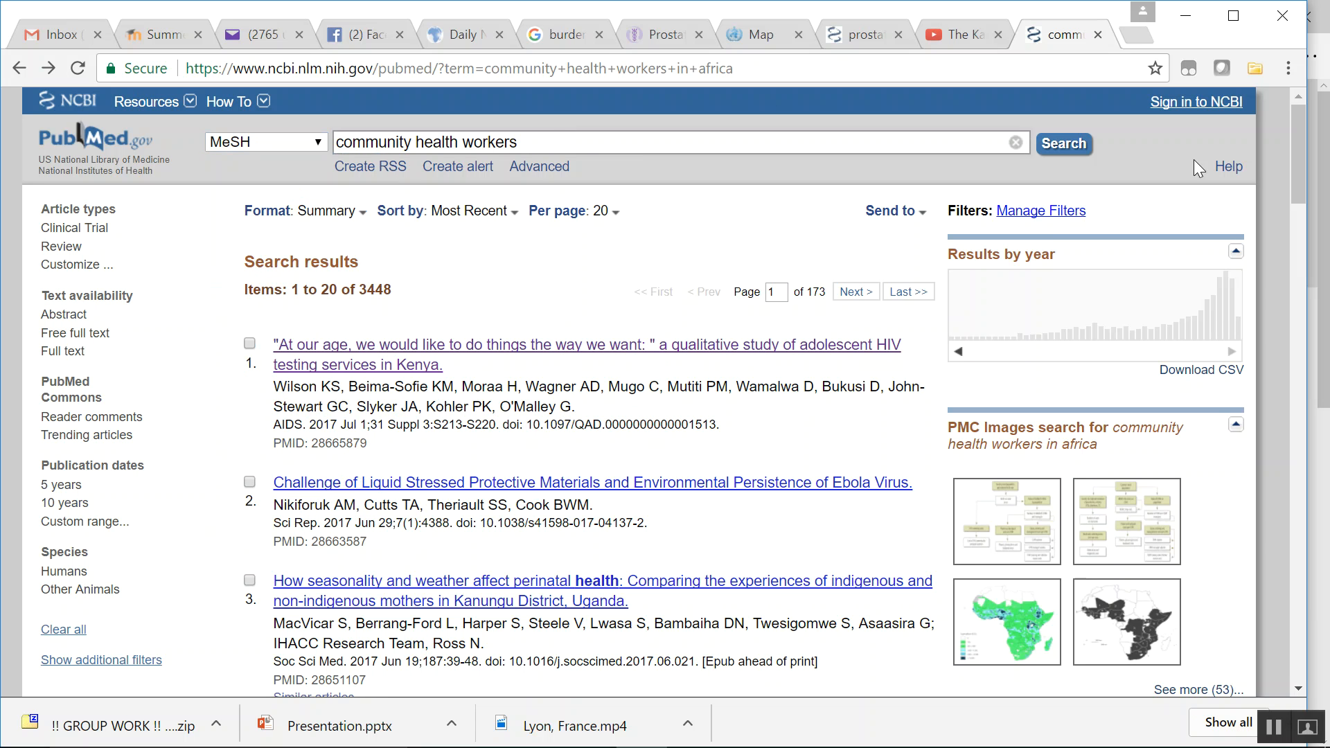
pyautogui.click(1085, 148)
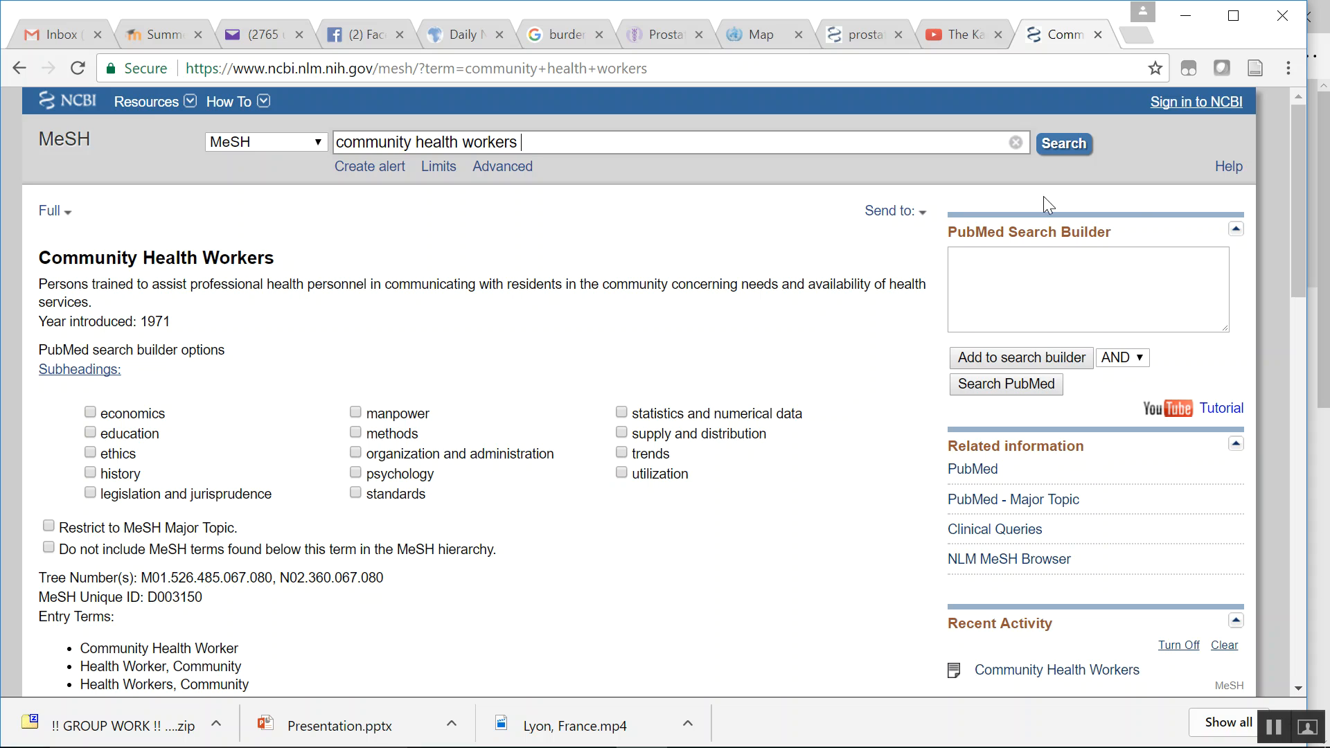
# Add the Community Health Workers MeSH term to the PubMed search builder and search PubMed with it
pyautogui.moveTo(1299, 165); pyautogui.dragTo(1320, 142)
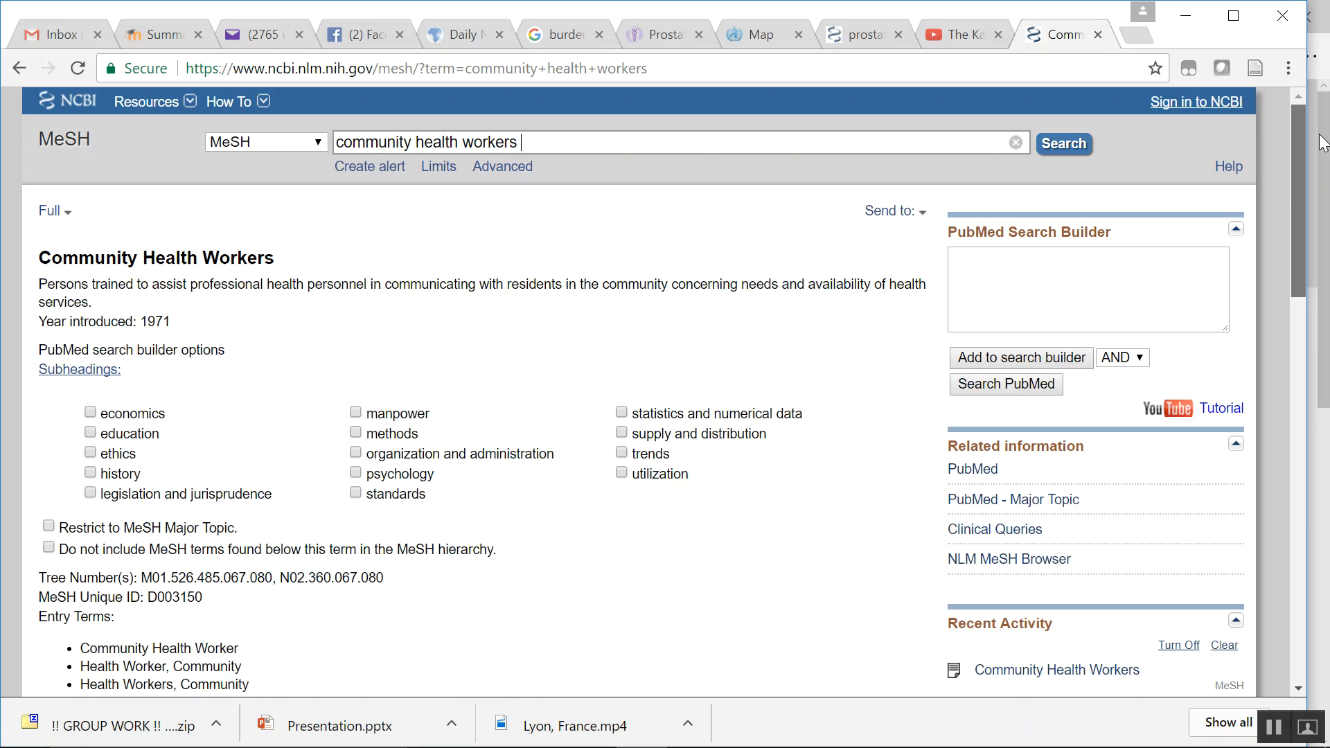
pyautogui.click(995, 361)
pyautogui.click(993, 384)
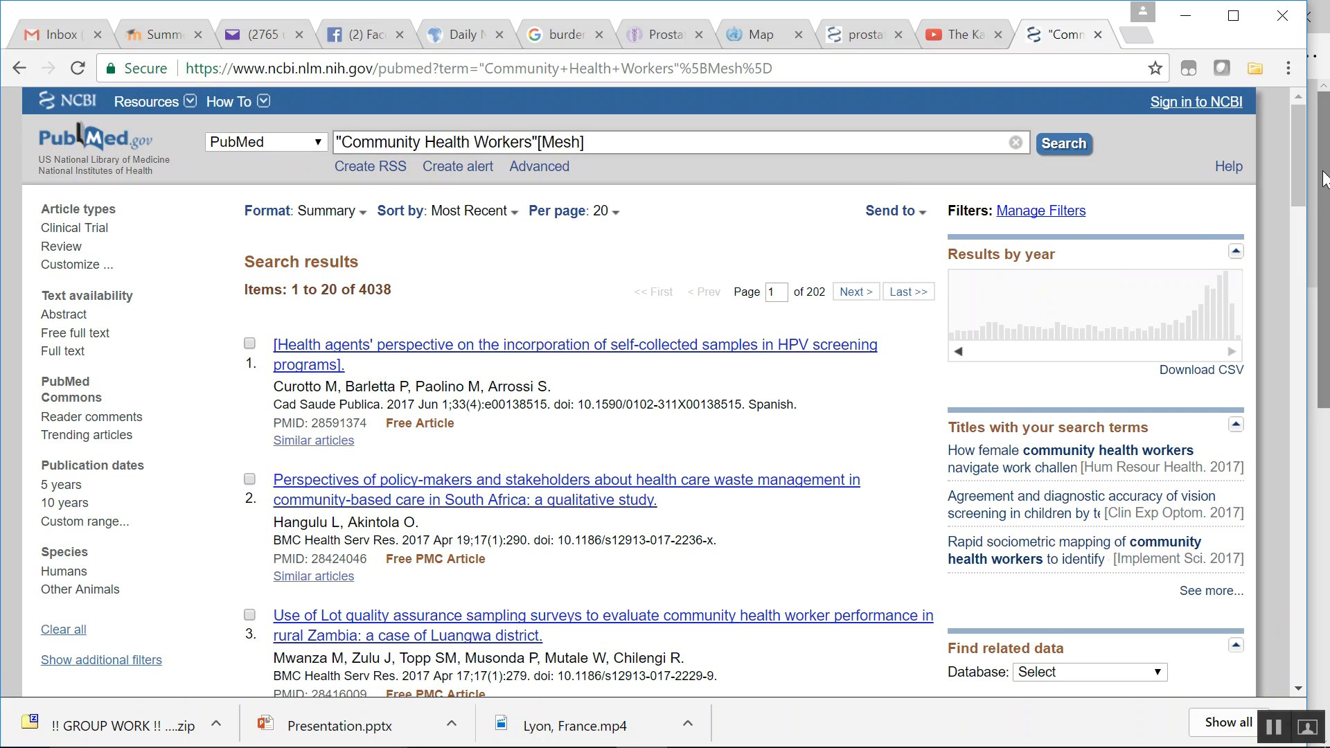
# Open the article "The Changing Roles of Community Health Workers" from the search results and view its abstract
pyautogui.moveTo(1298, 176); pyautogui.dragTo(1240, 494)
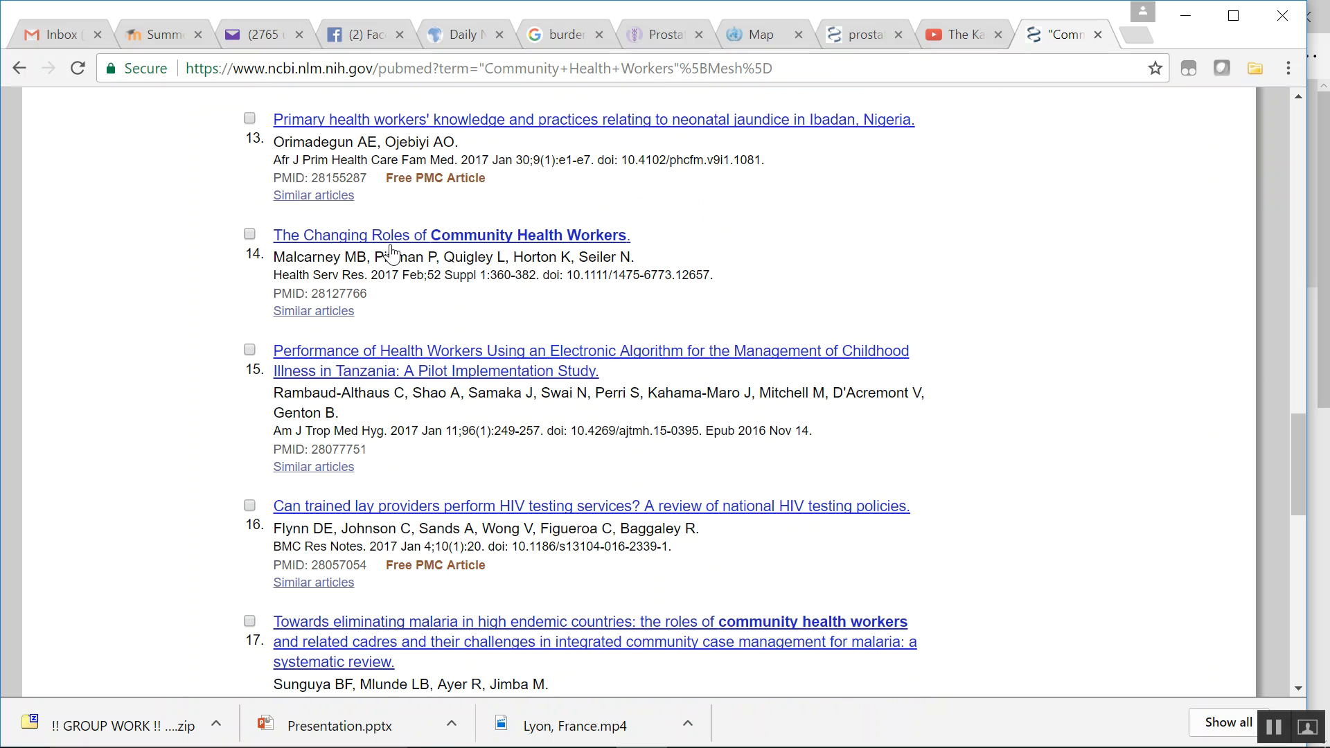
pyautogui.click(413, 242)
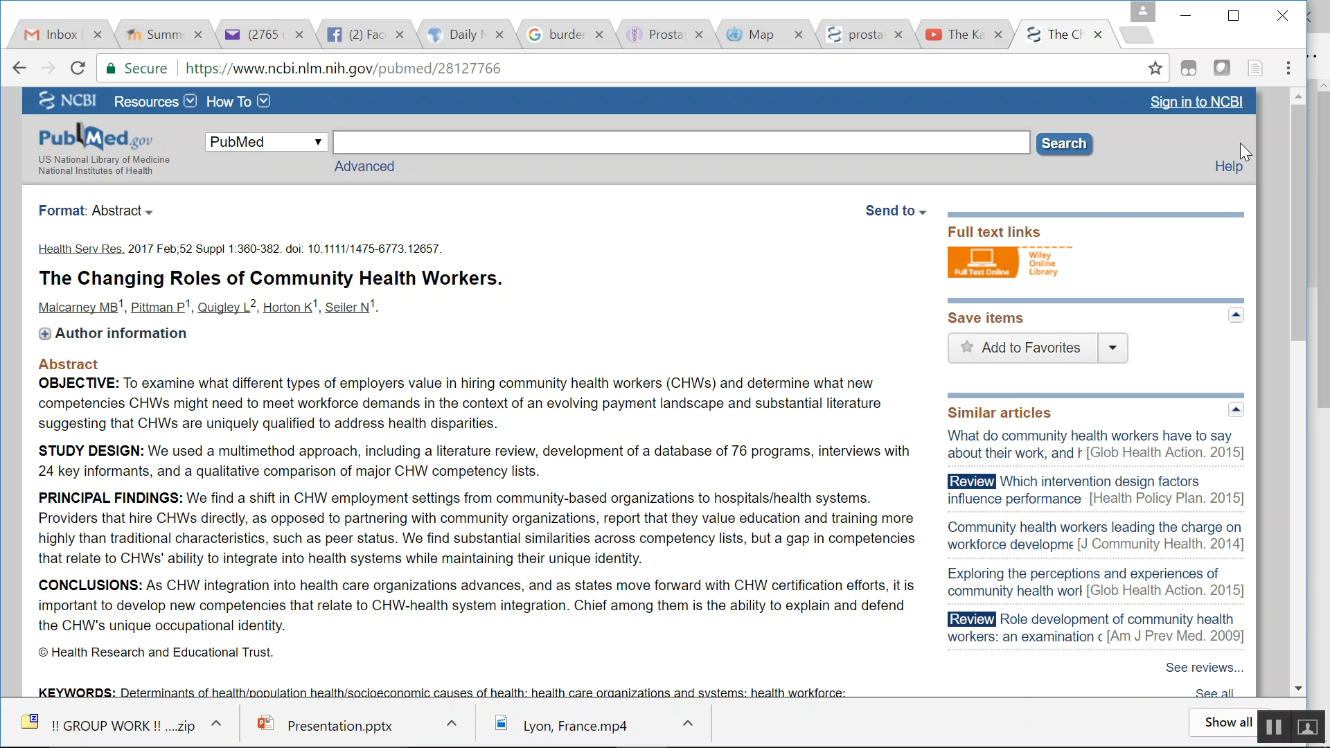
pyautogui.moveTo(1298, 153); pyautogui.dragTo(1308, 195)
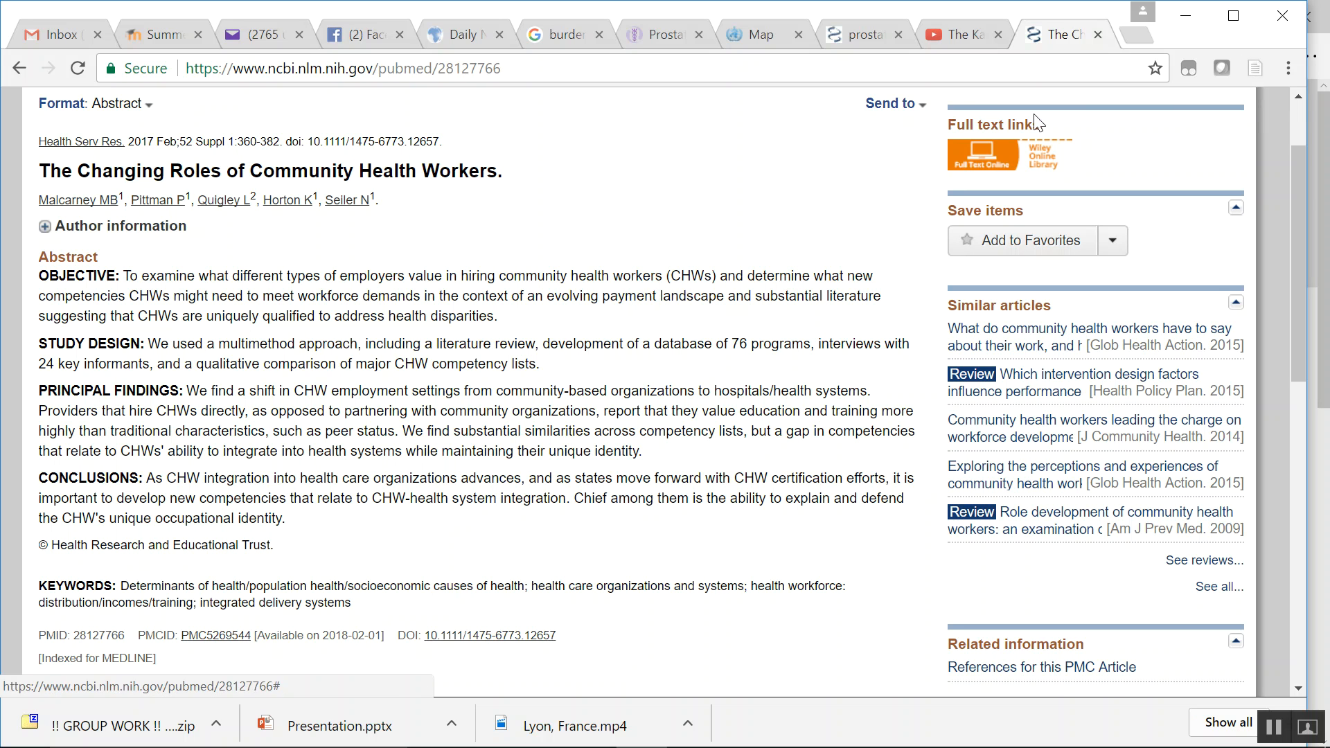
# Save the article to Zotero, check its entry in the Zotero library, and minimize the library window
pyautogui.click(1256, 70)
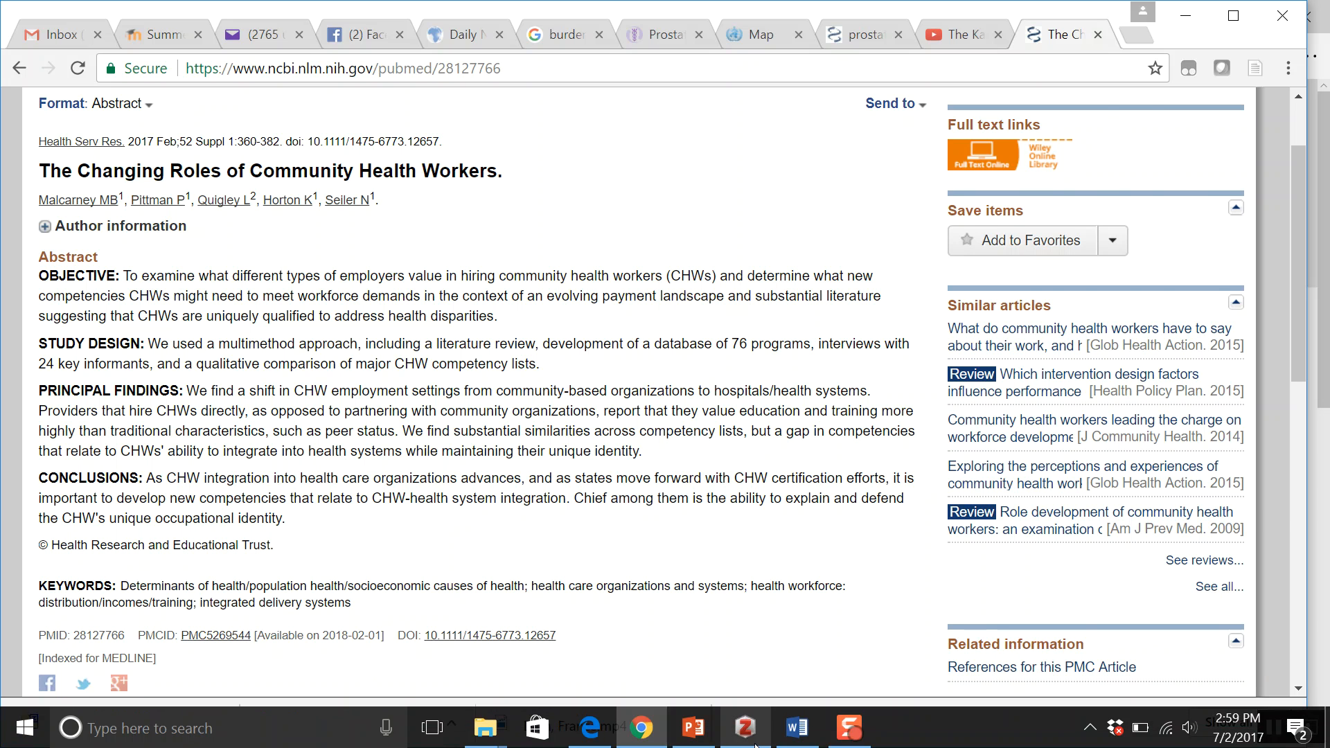
pyautogui.click(745, 728)
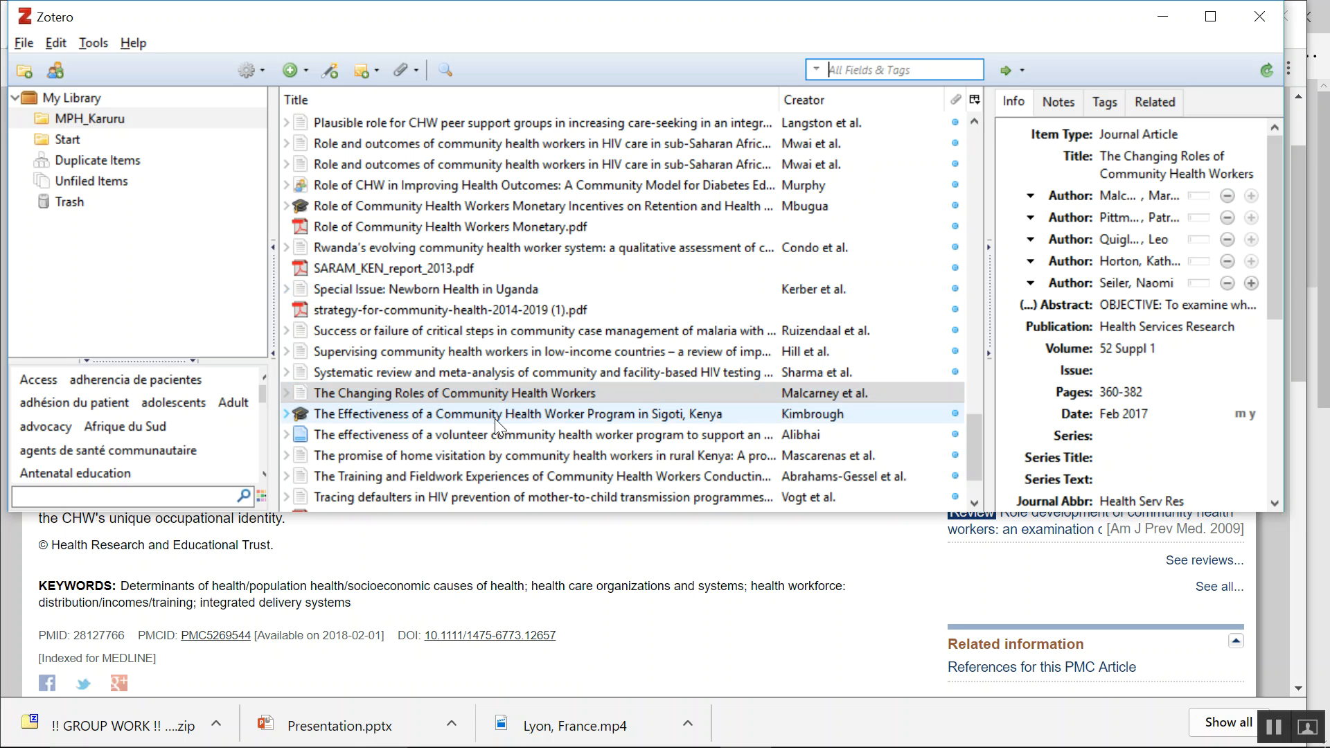
pyautogui.click(672, 393)
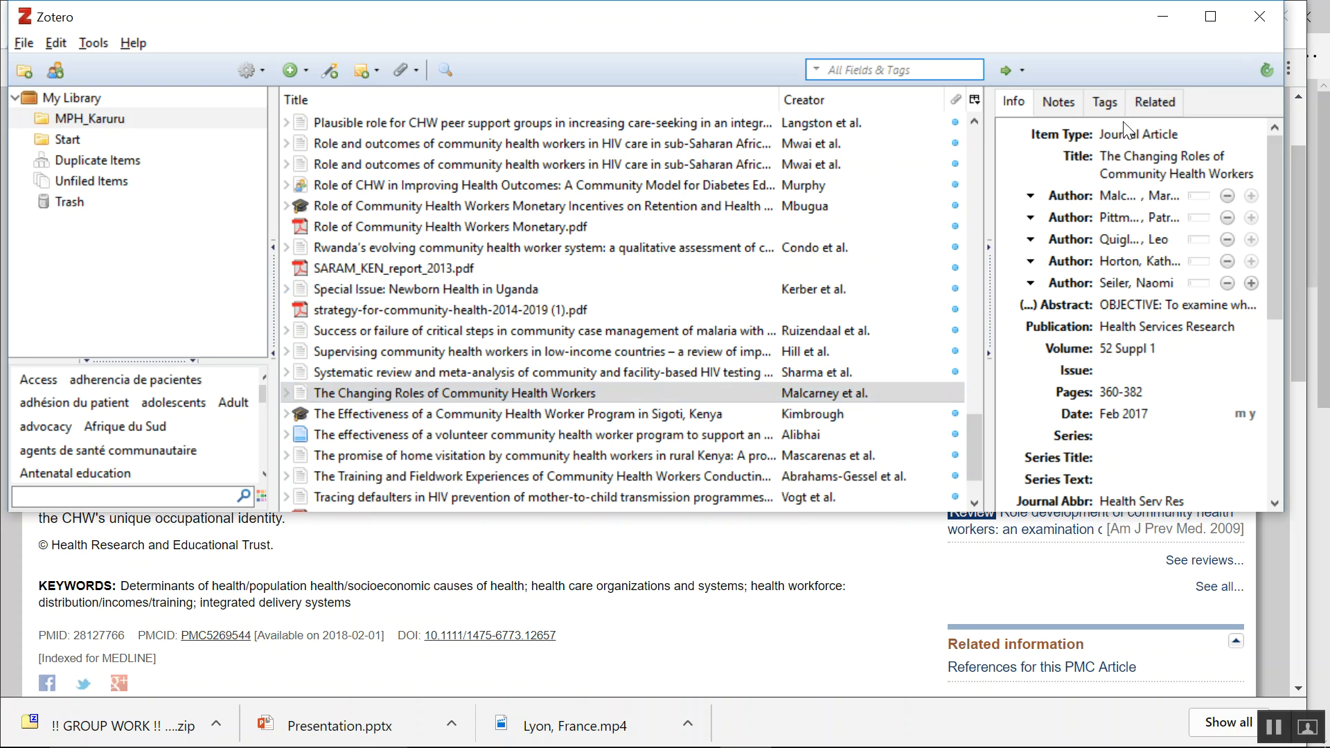
pyautogui.click(1165, 18)
# Switch to the blank Word document and place its window below the article's objective and findings in the browser
pyautogui.moveTo(682, 745)
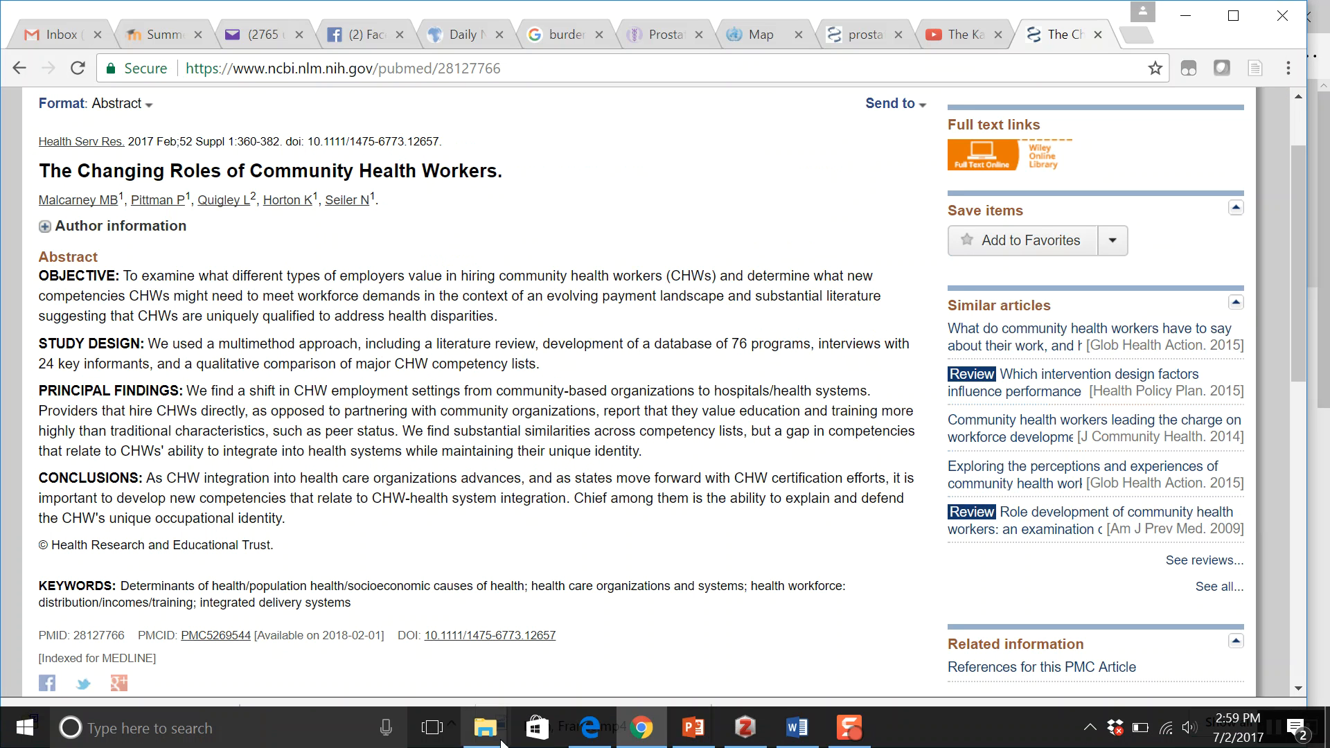
pyautogui.moveTo(799, 740)
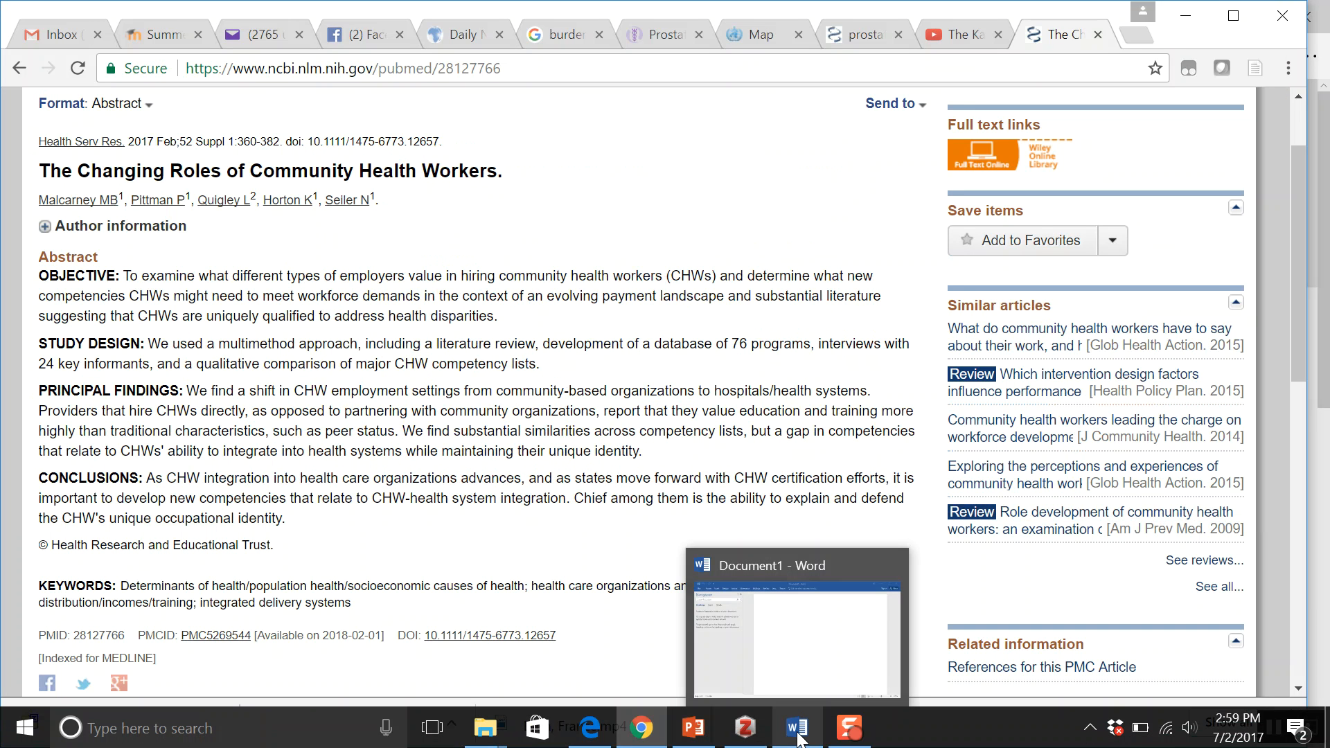
pyautogui.click(799, 739)
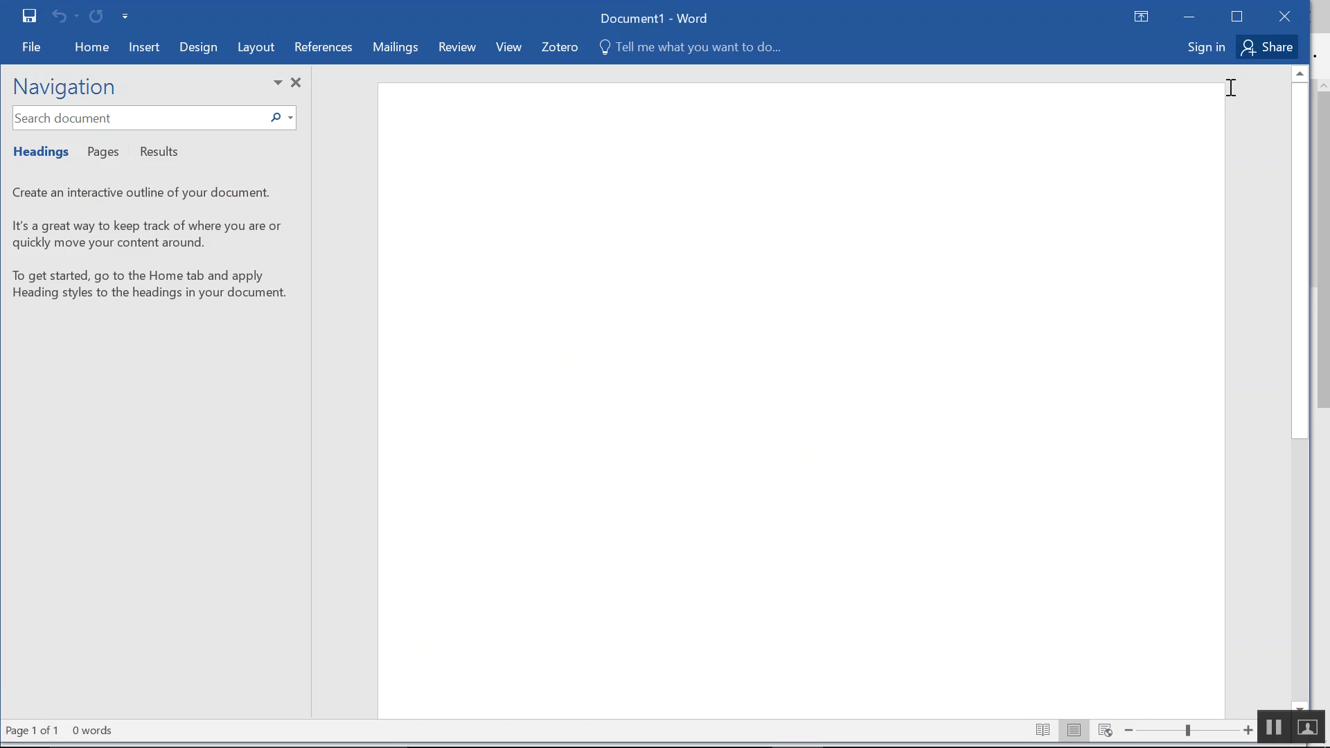
pyautogui.moveTo(1113, 6); pyautogui.dragTo(1044, 272)
pyautogui.moveTo(930, 306); pyautogui.dragTo(937, 40)
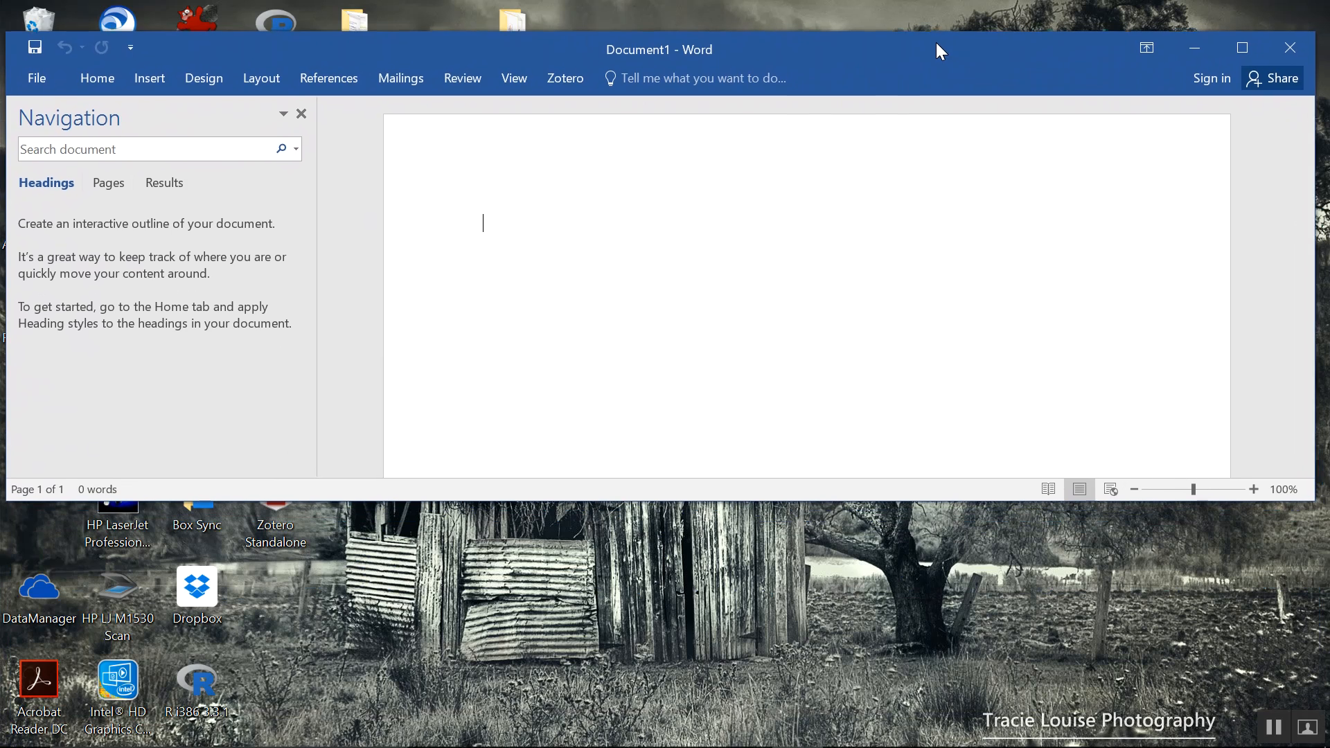
pyautogui.moveTo(728, 744)
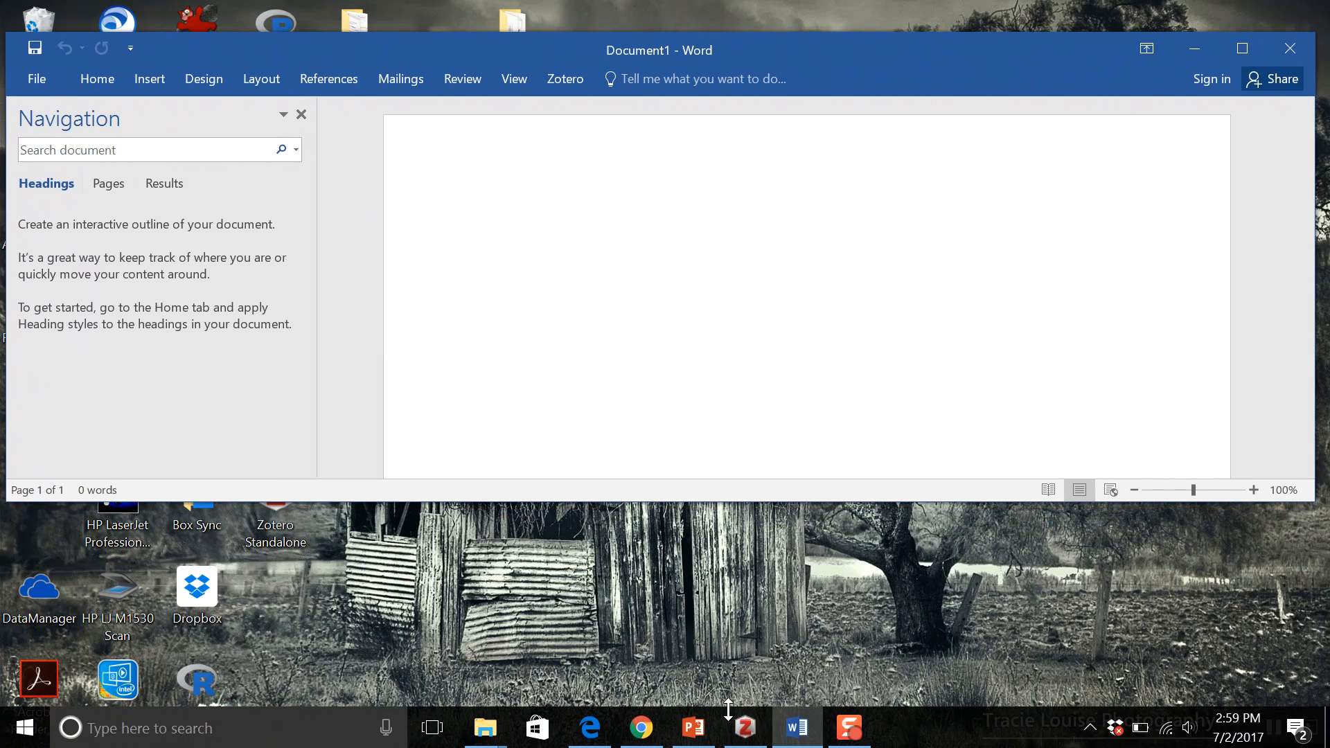
pyautogui.click(641, 728)
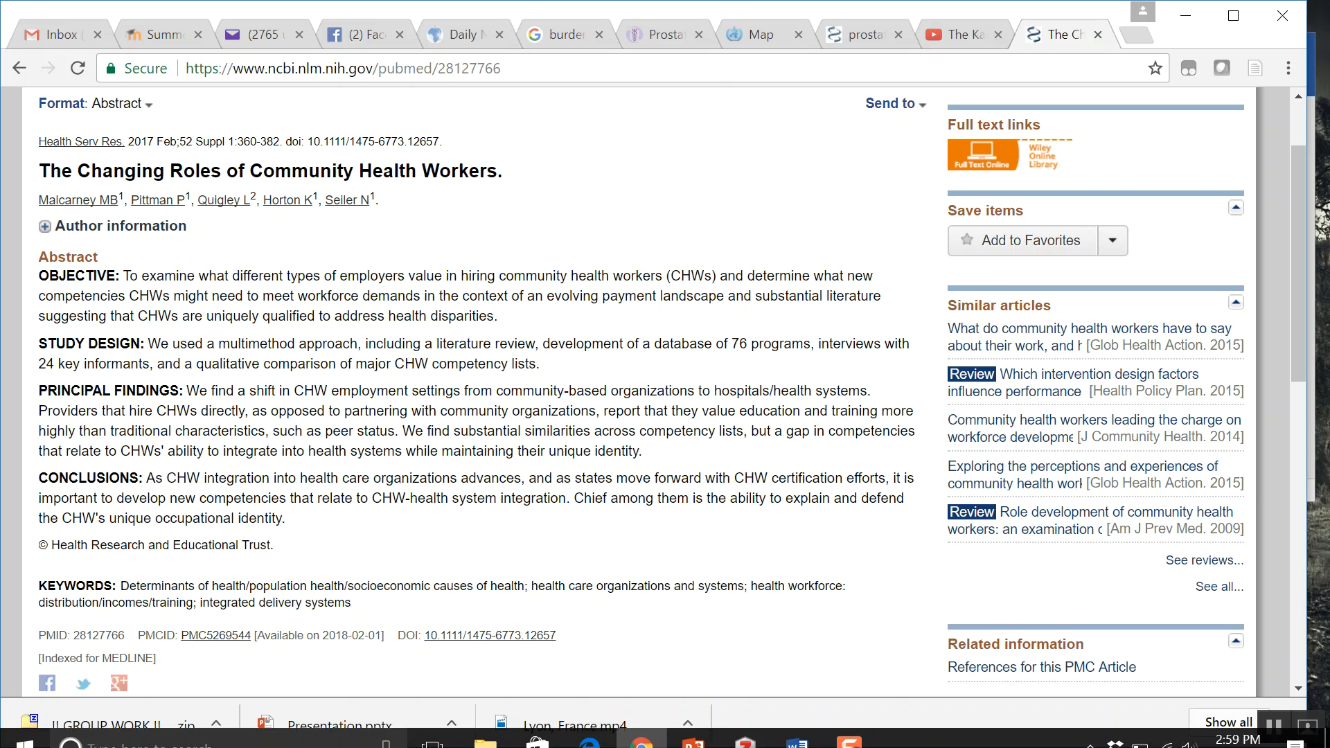
pyautogui.click(811, 740)
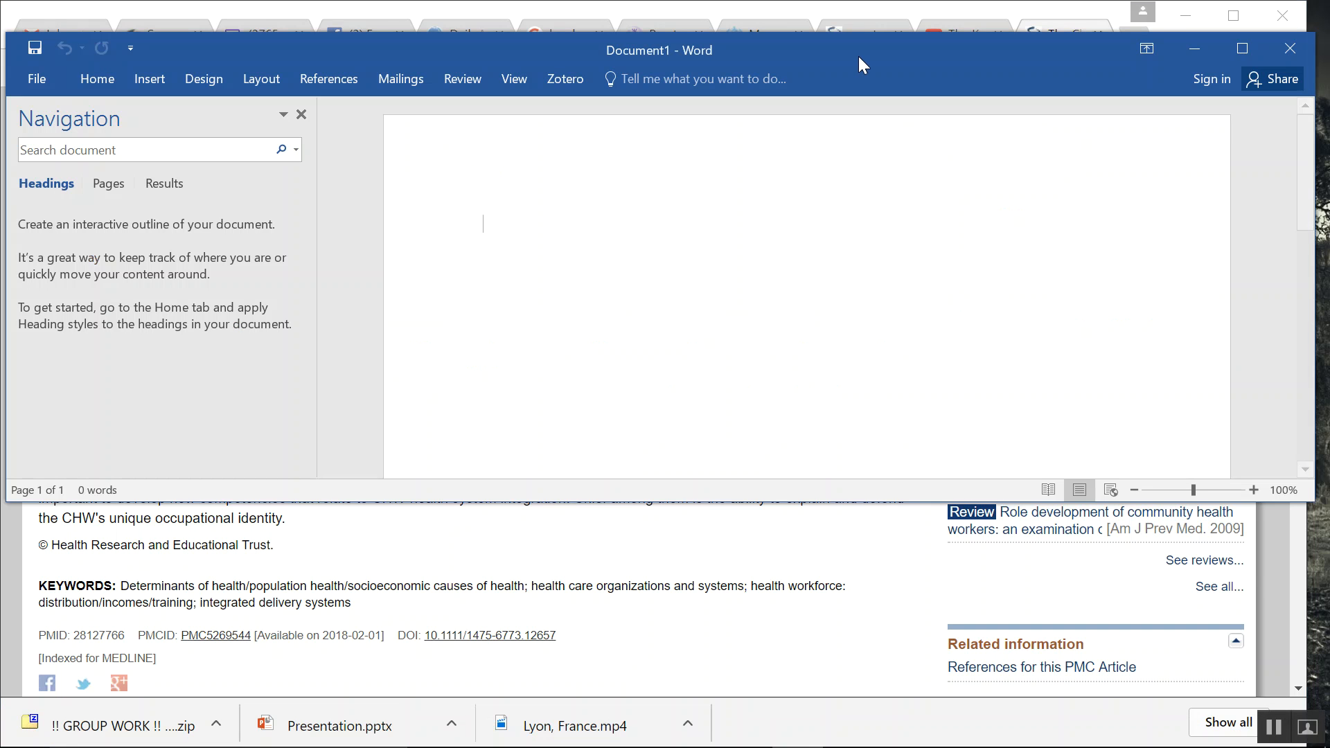
pyautogui.moveTo(858, 55); pyautogui.dragTo(861, 481)
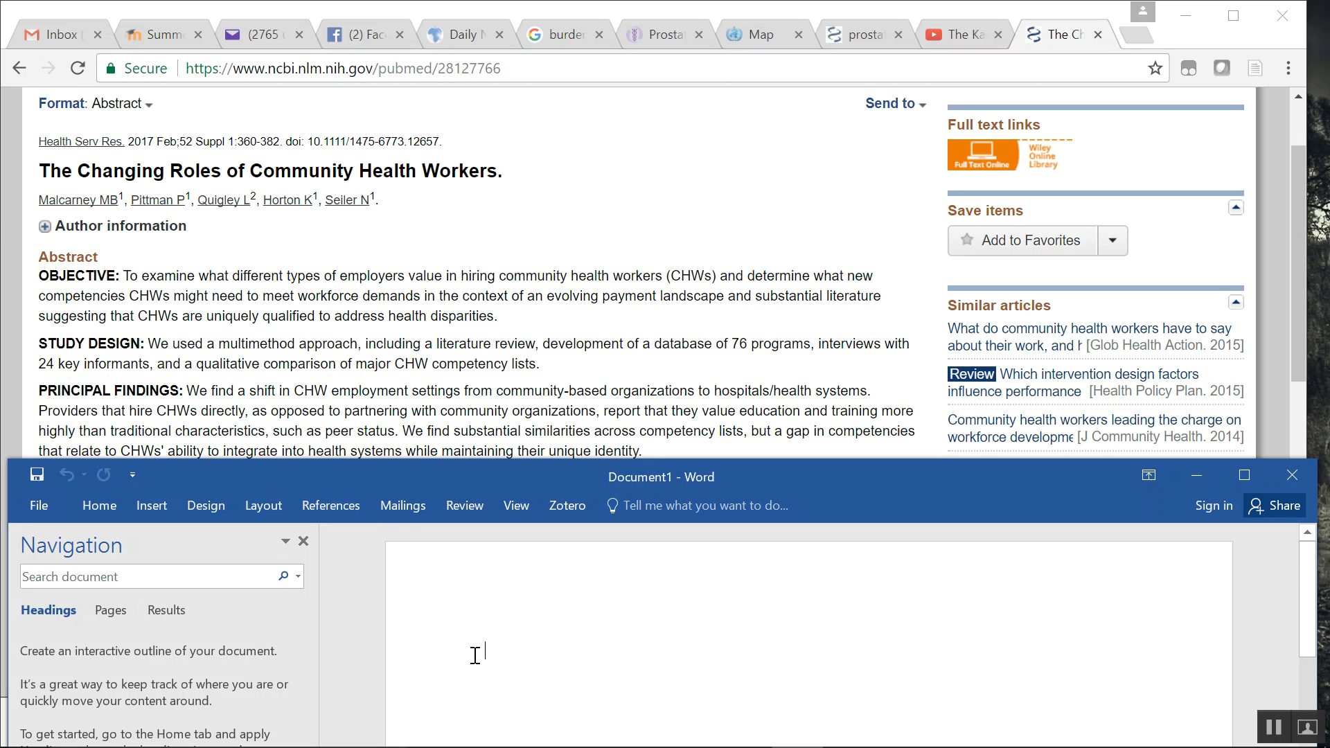
# Write "There is an emwrging shift of CHW employmet setting for community based organizations" in the document
pyautogui.write('There is an emwrging shift o')
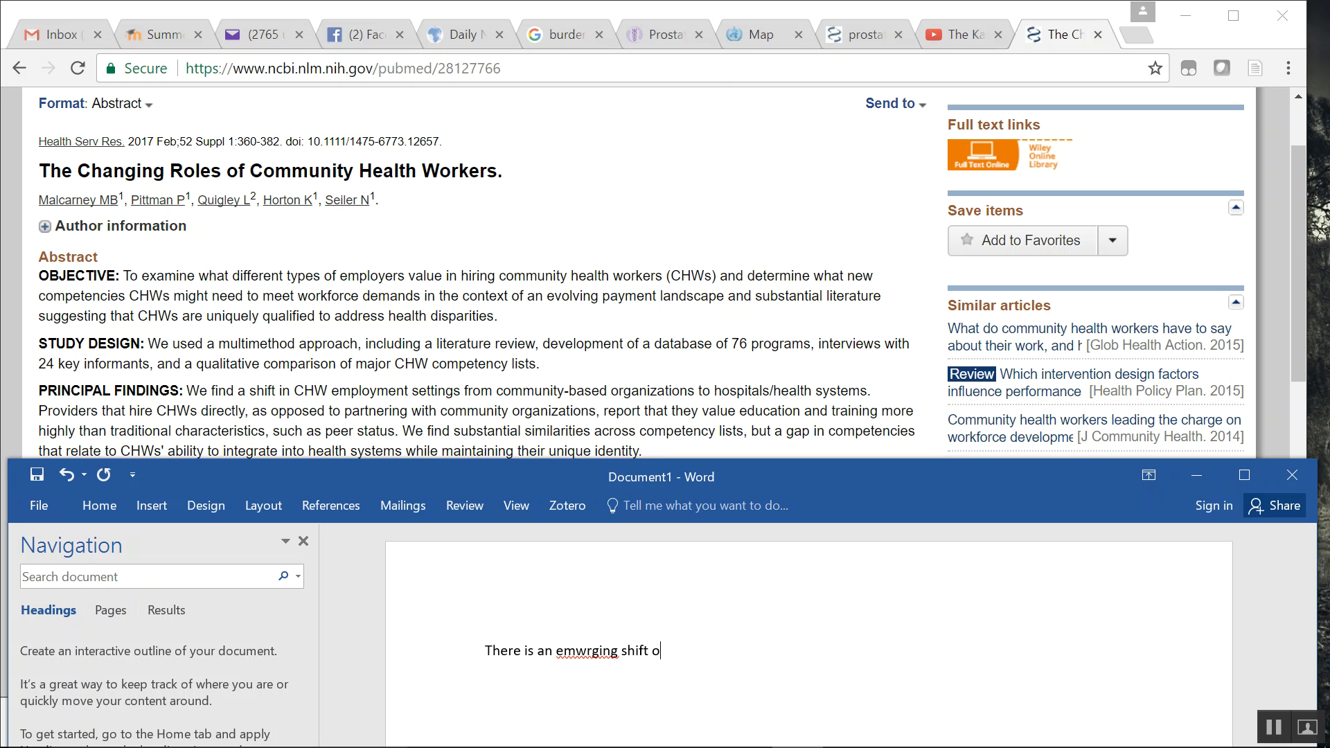
pyautogui.write('Hw')
pyautogui.press('BackSpace')
pyautogui.write('W employmn')
pyautogui.press('BackSpace')
pyautogui.write('et ')
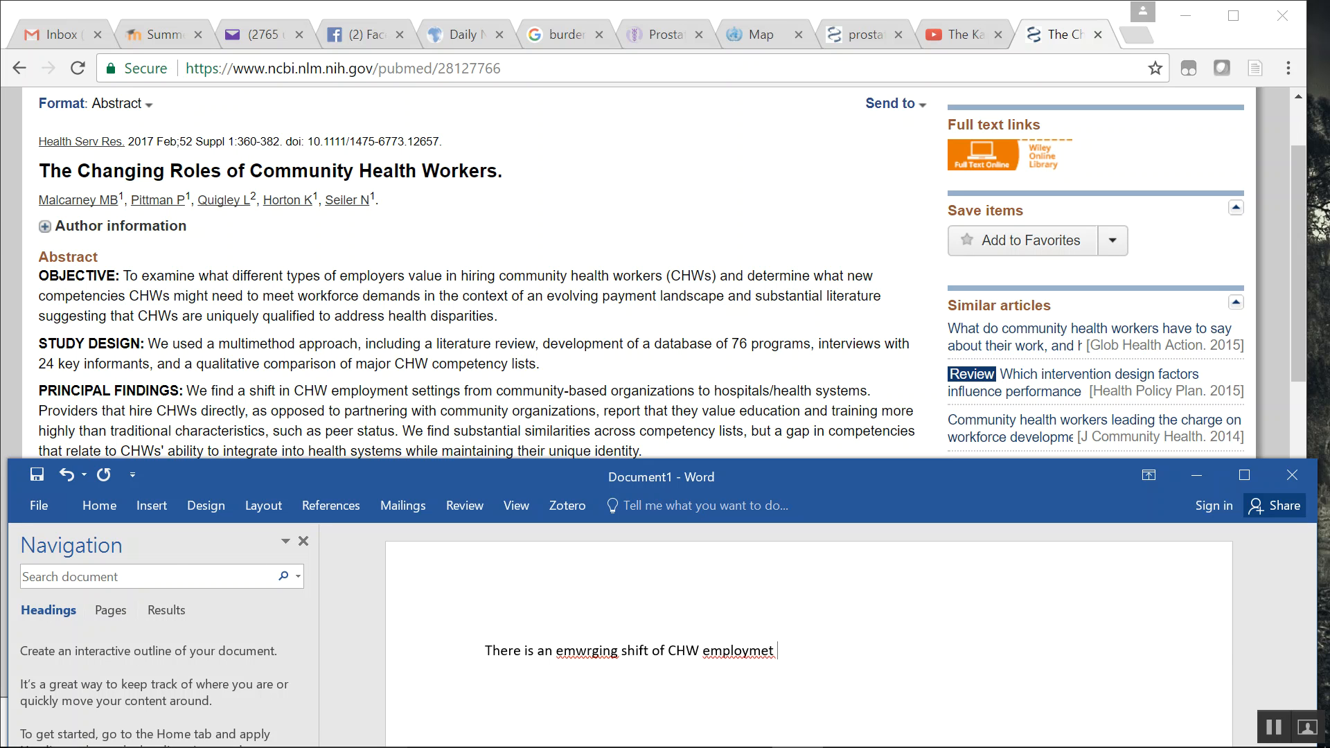
pyautogui.write('setting for community based ')
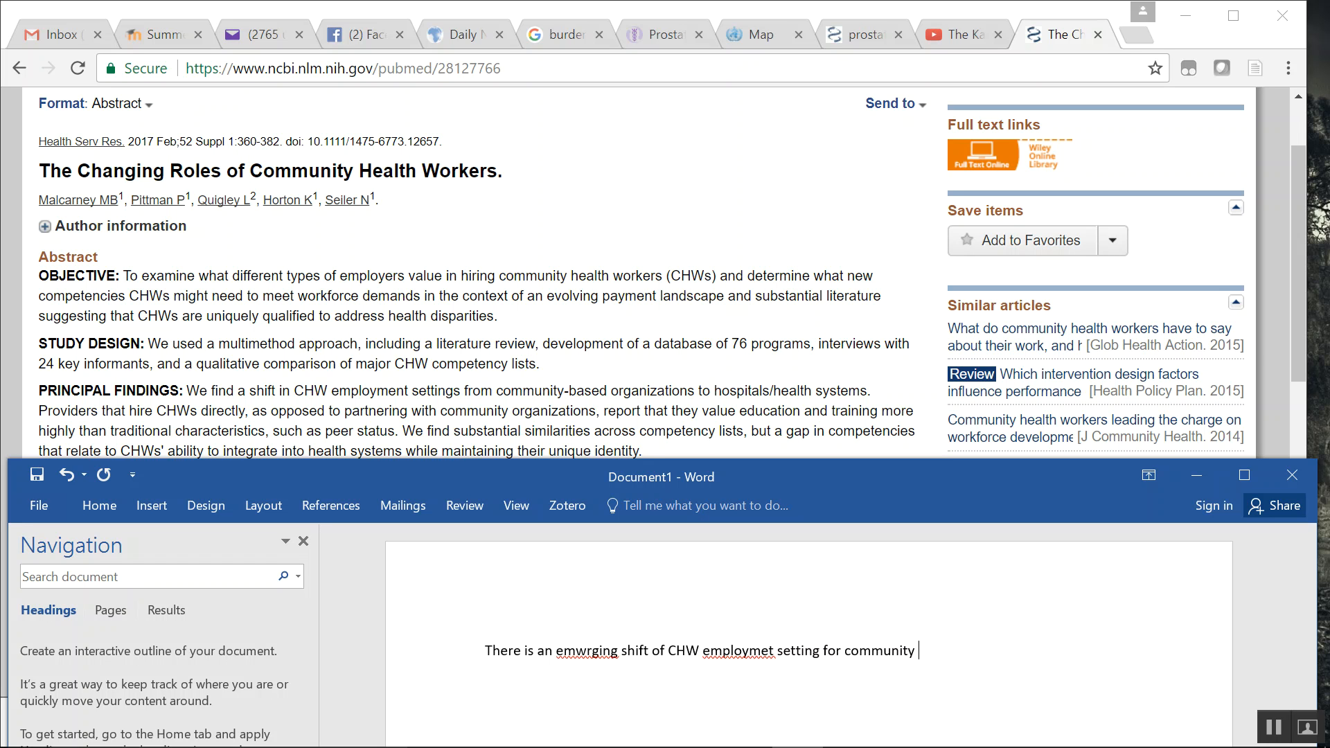
pyautogui.write('organizationa')
pyautogui.press('BackSpace')
pyautogui.write('s')
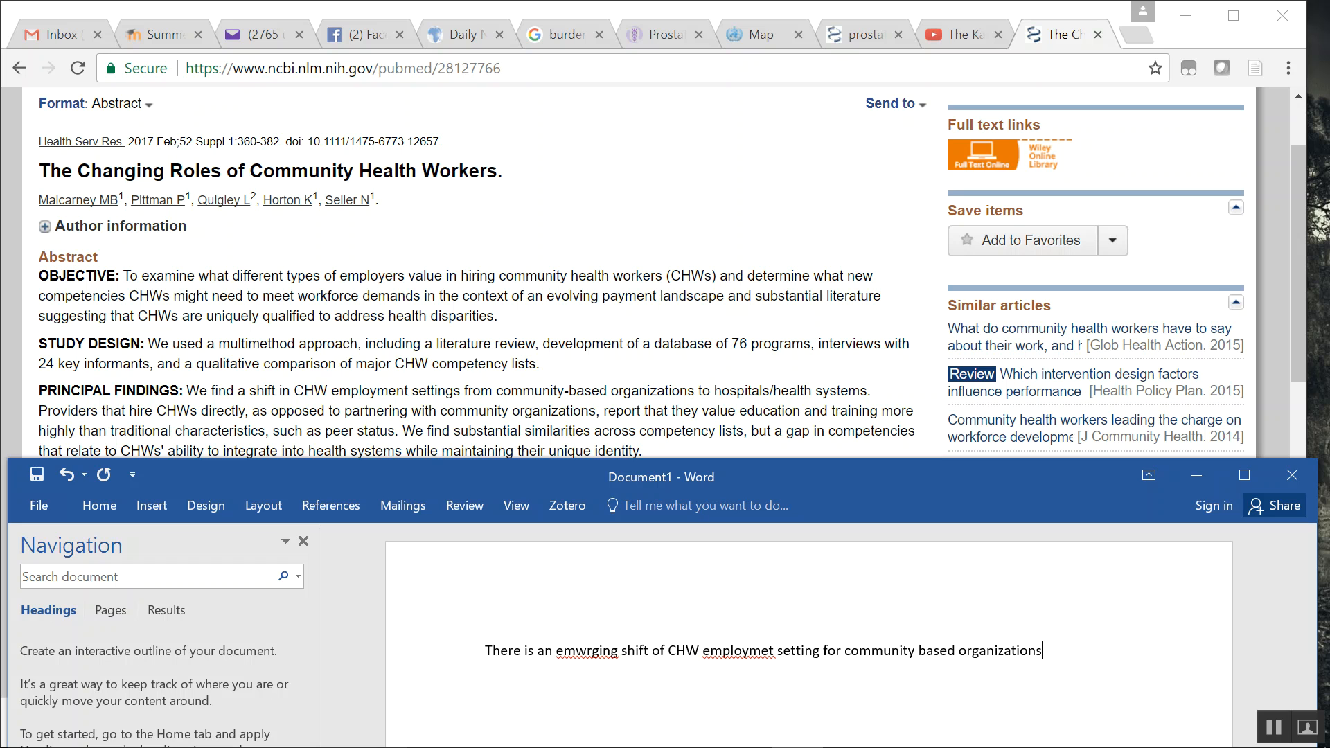
# Start a Zotero citation after the sentence, using the American Psychological Association 6th edition style
pyautogui.moveTo(652, 475); pyautogui.dragTo(658, 325)
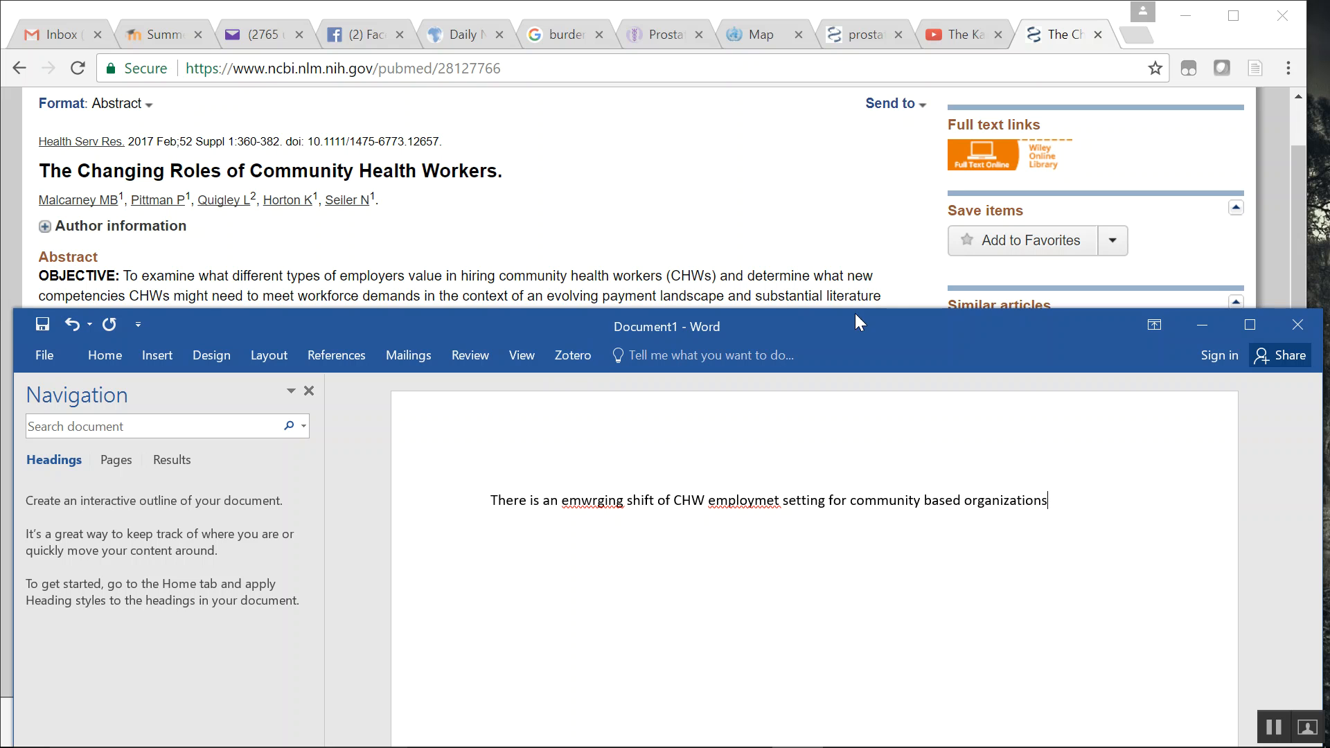
pyautogui.click(571, 355)
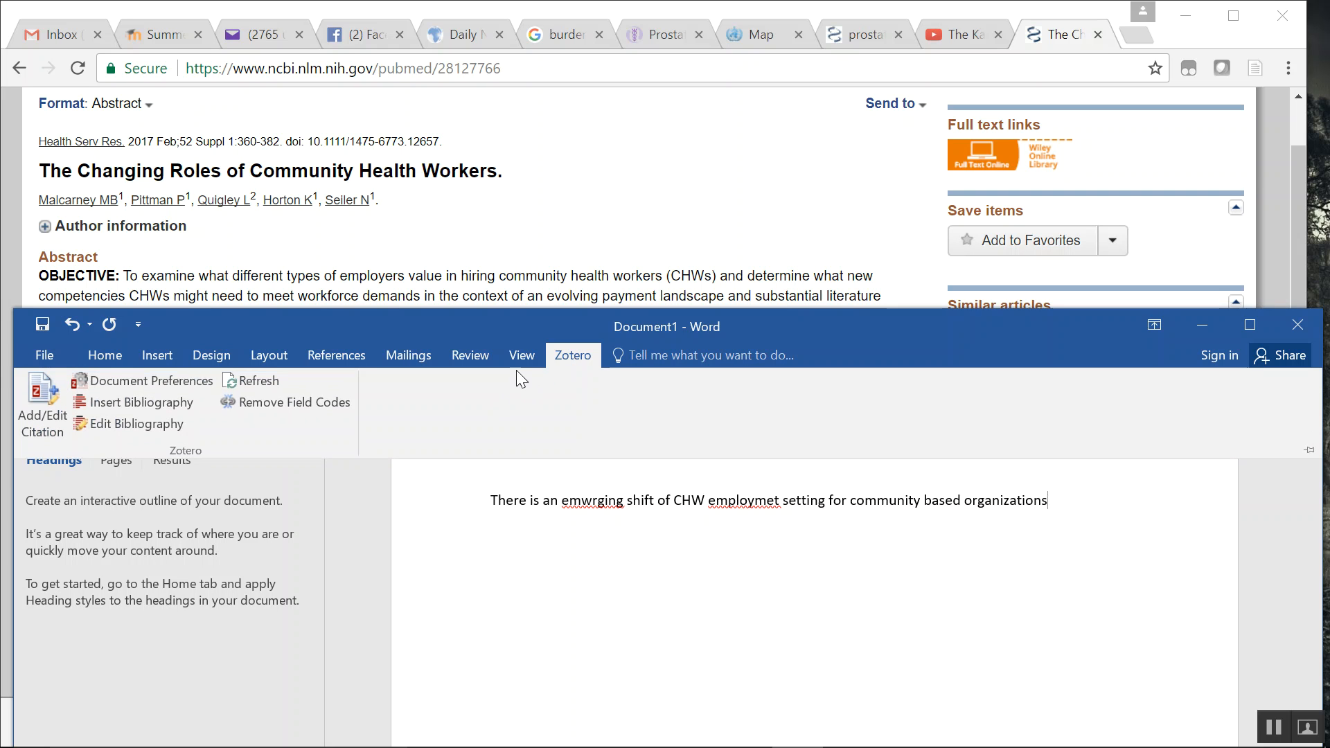
pyautogui.click(569, 357)
pyautogui.click(570, 356)
pyautogui.click(35, 428)
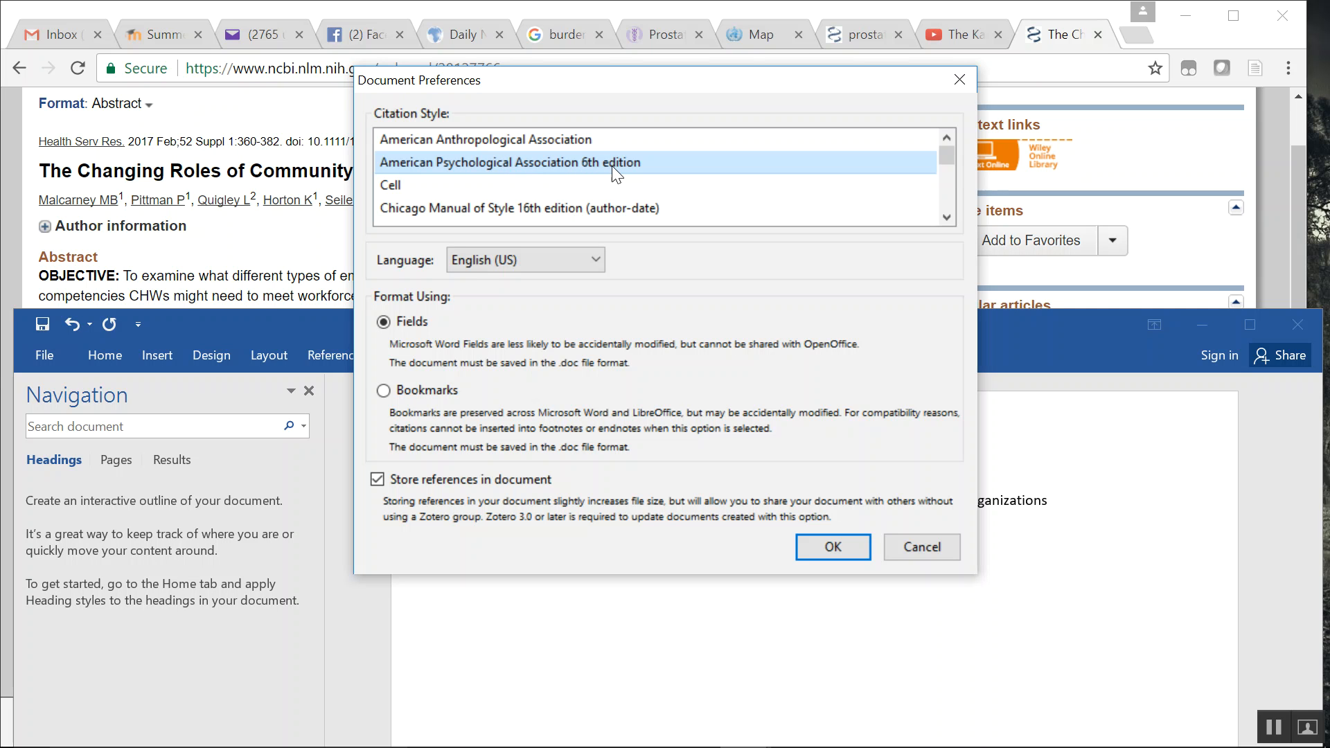
pyautogui.moveTo(950, 152)
pyautogui.mouseDown()
pyautogui.moveTo(953, 213)
pyautogui.moveTo(945, 152)
pyautogui.mouseUp()
pyautogui.click(826, 548)
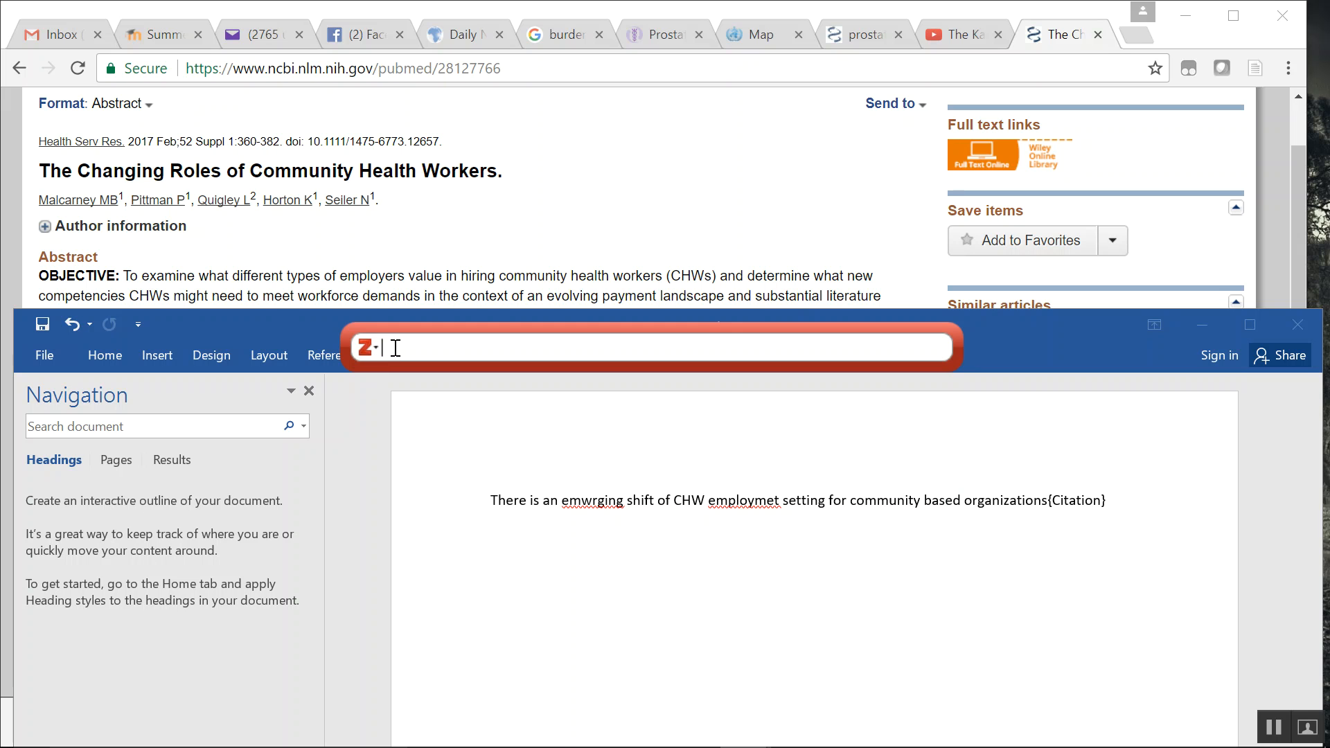
# Find "The Changing Roles of Community Health Workers" with the query "the changin" and insert it as the citation
pyautogui.write('the chan')
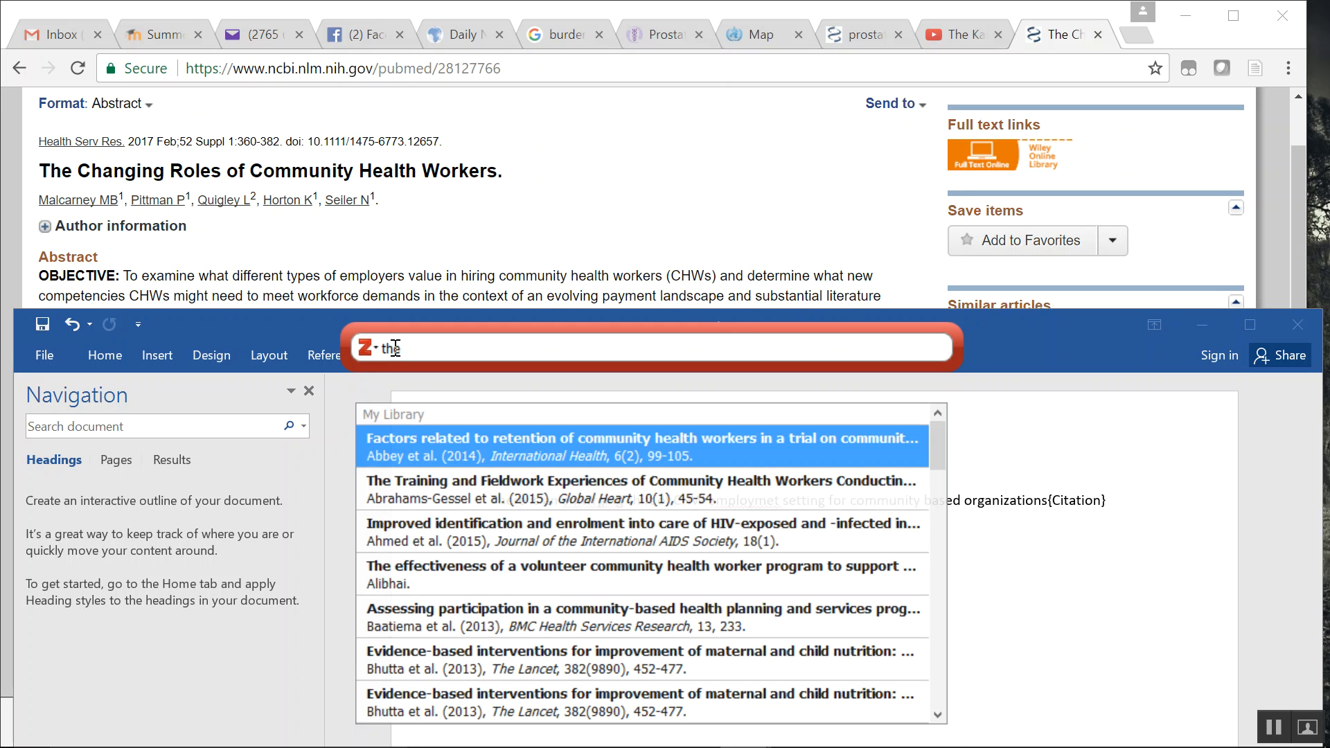
pyautogui.write('gin')
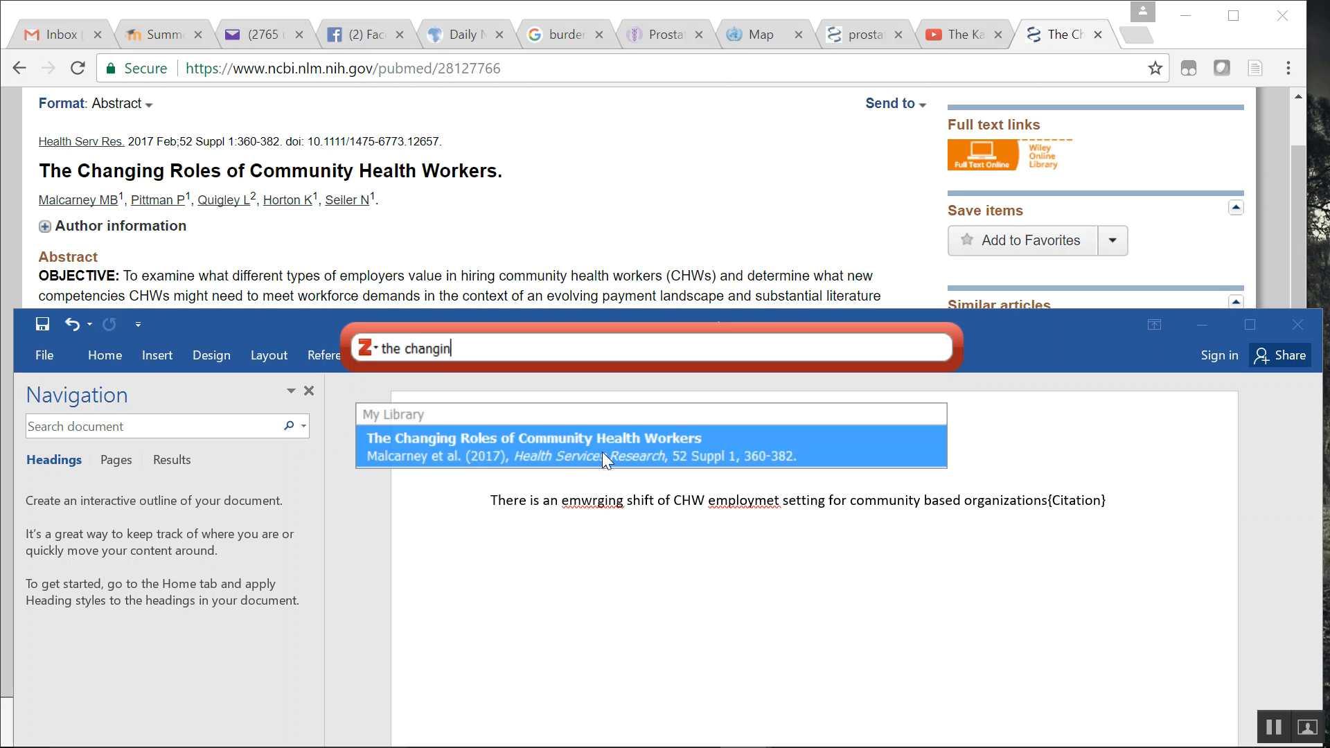
pyautogui.click(670, 451)
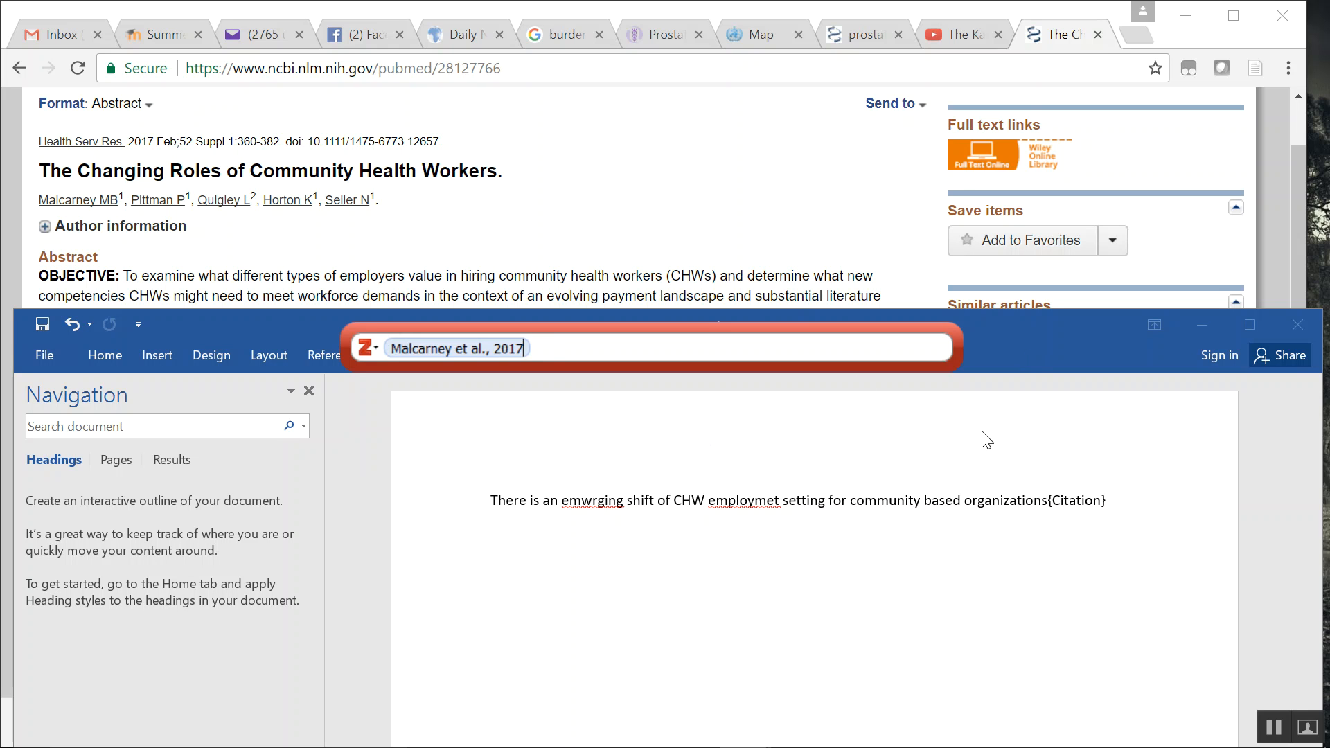
pyautogui.press('Return')
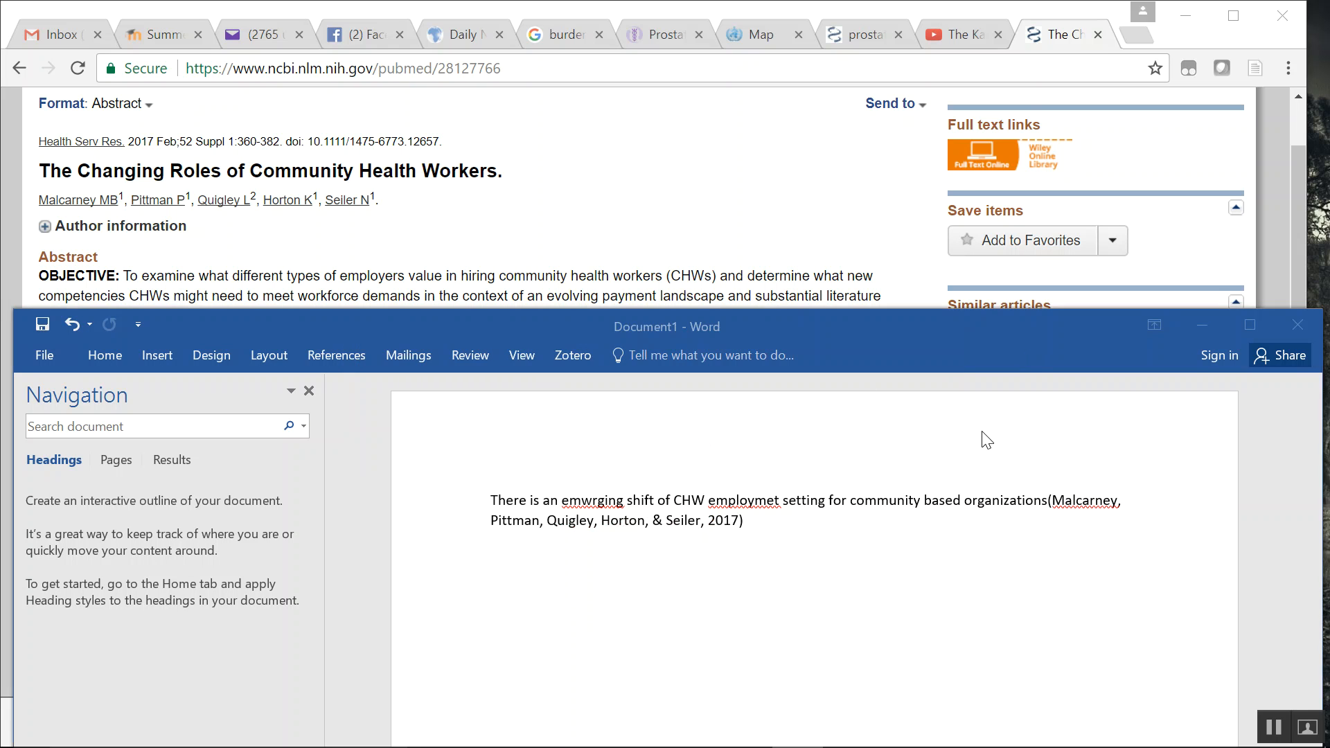
# Add a space between "organizations" and the in-text citation, highlight the citation, and return the cursor to its end
pyautogui.click(1048, 502)
pyautogui.click(1085, 528)
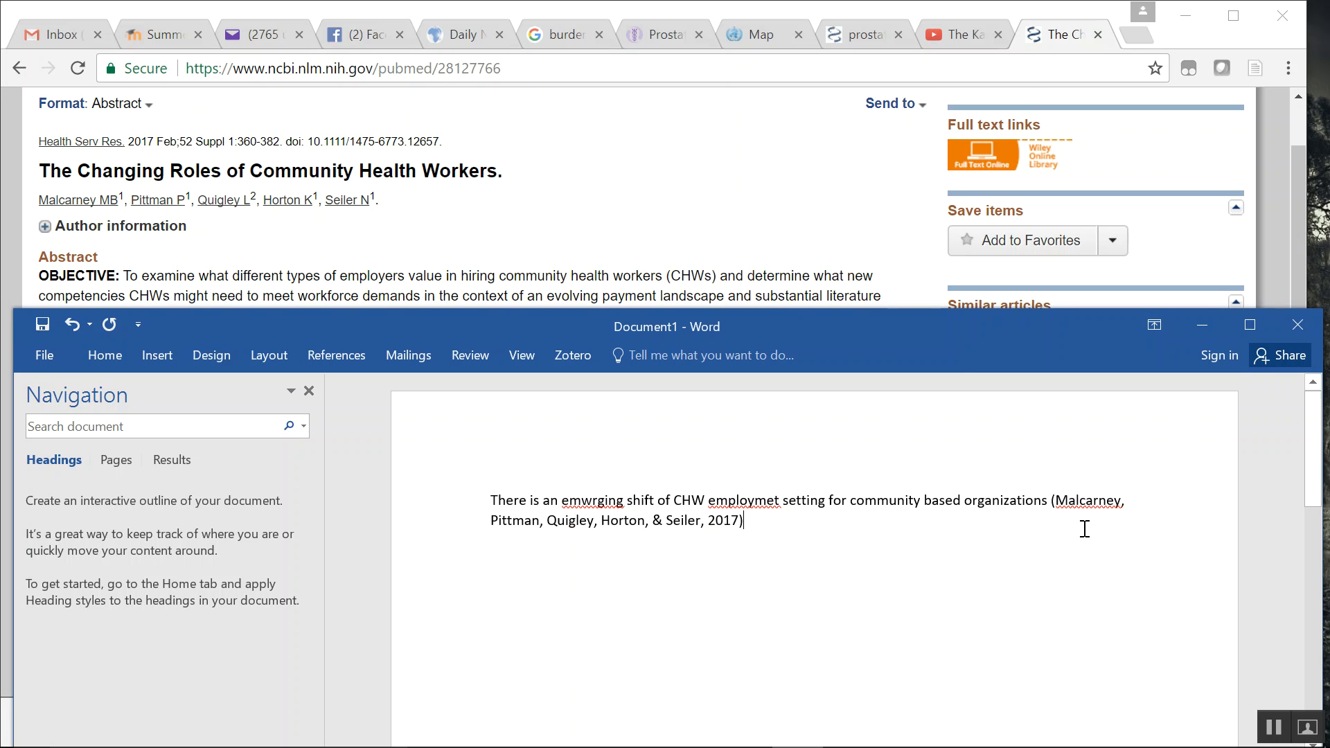
pyautogui.moveTo(1051, 506); pyautogui.dragTo(743, 533)
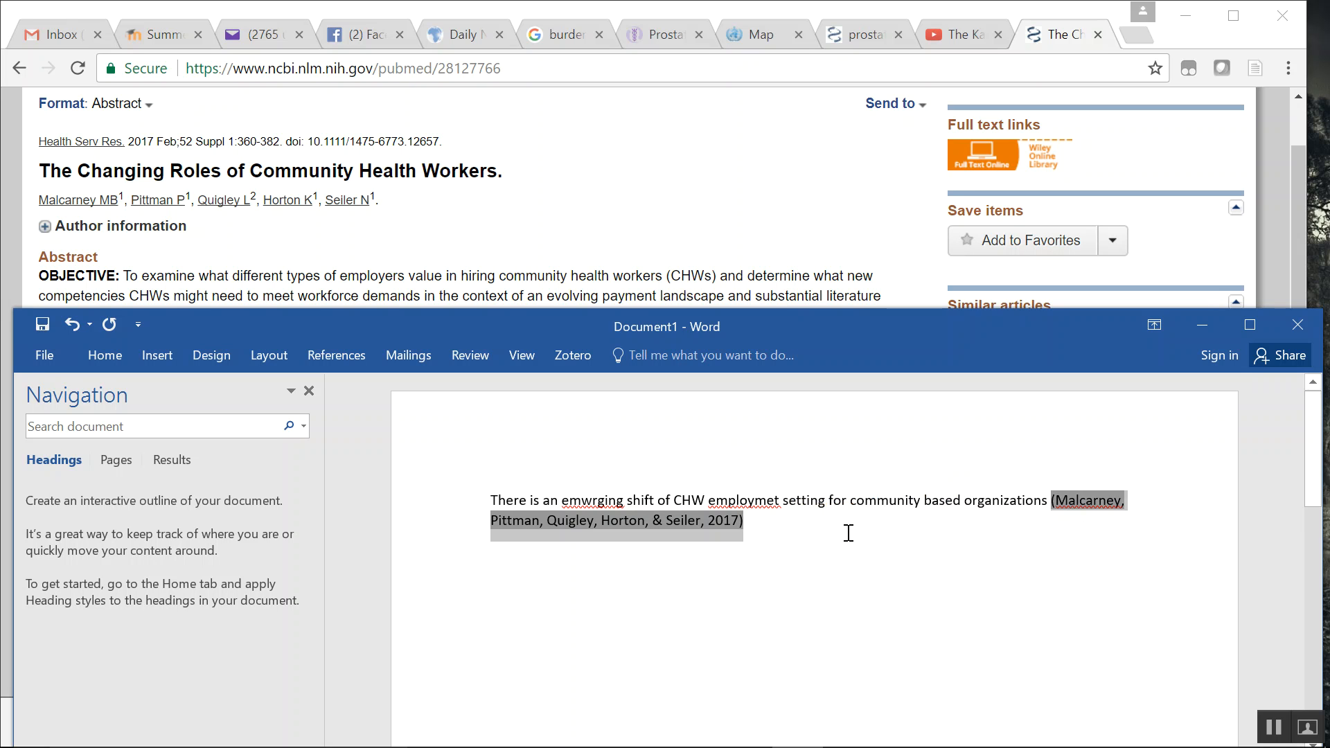
pyautogui.click(767, 518)
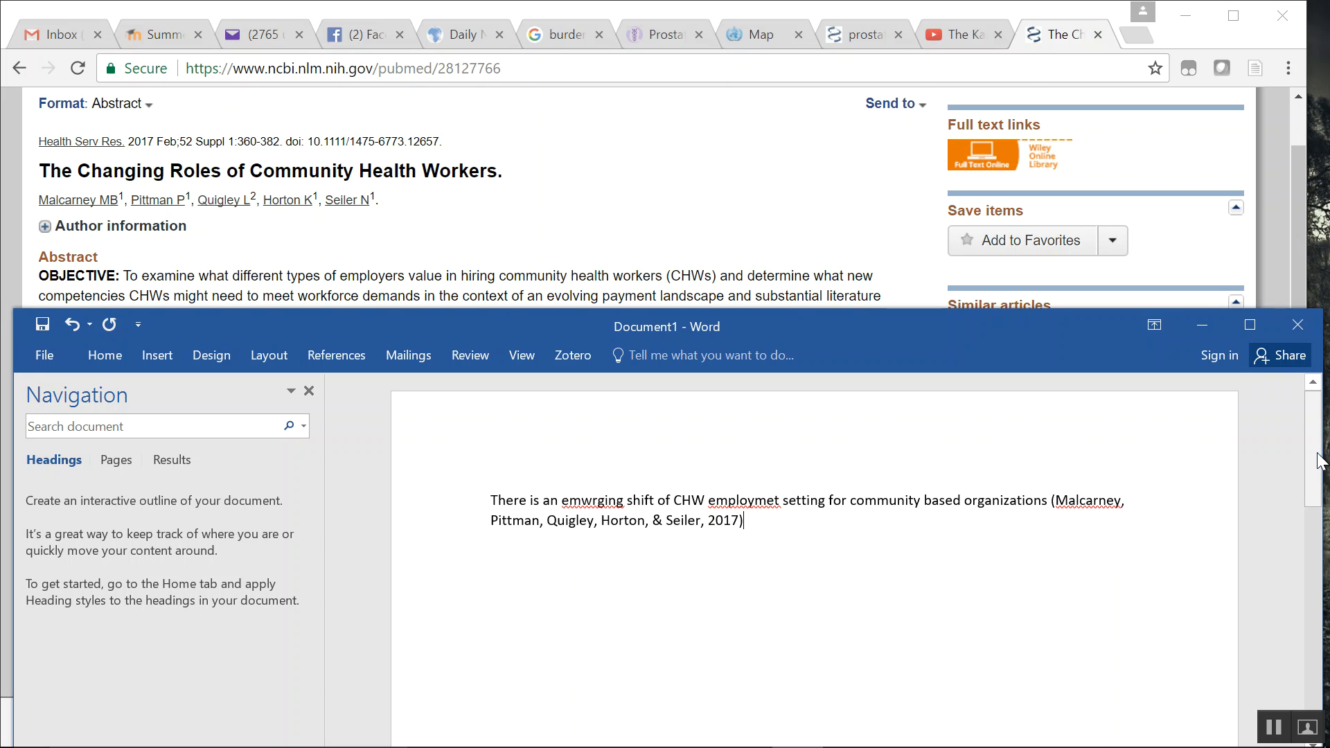
# Continue the sentence after the citation with "etc etc."
pyautogui.write('x')
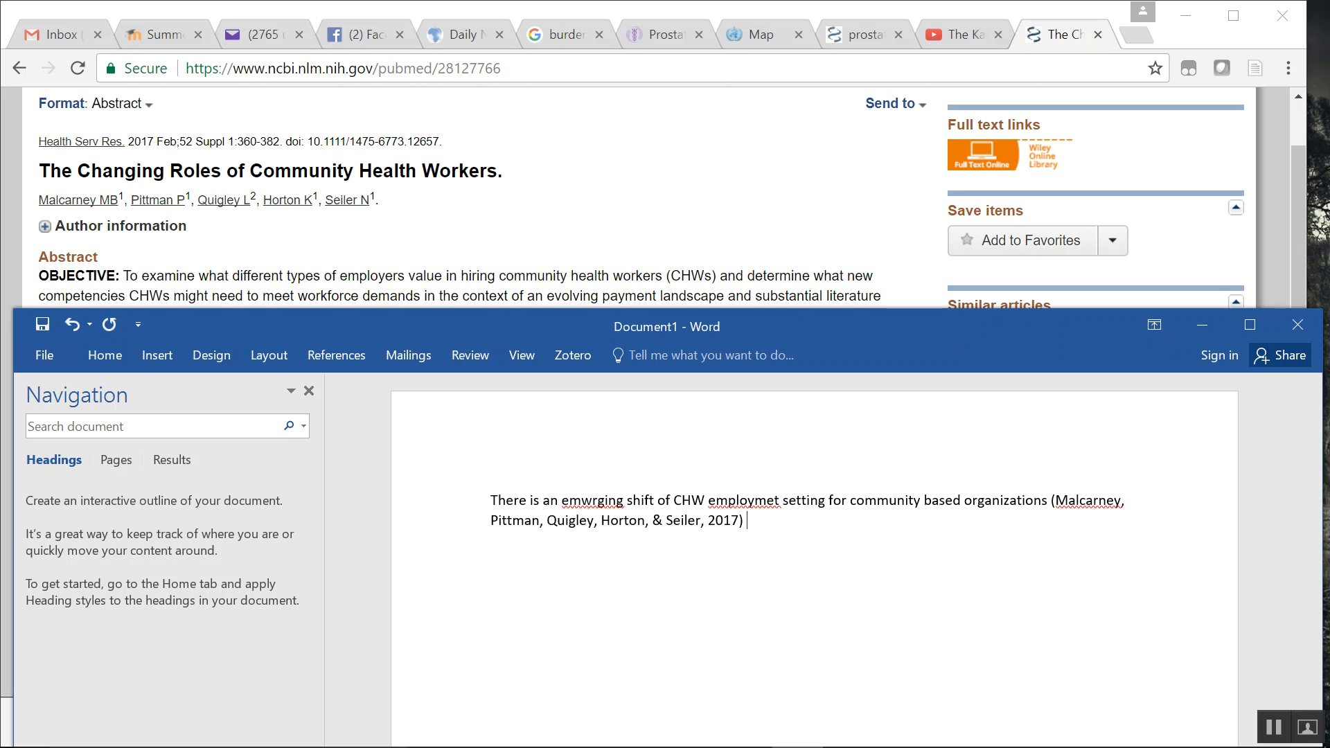
pyautogui.write('hj')
pyautogui.press('BackSpace')
pyautogui.press('BackSpace')
pyautogui.press('BackSpace')
pyautogui.press('BackSpace')
pyautogui.press('BackSpace')
pyautogui.write('etc etc')
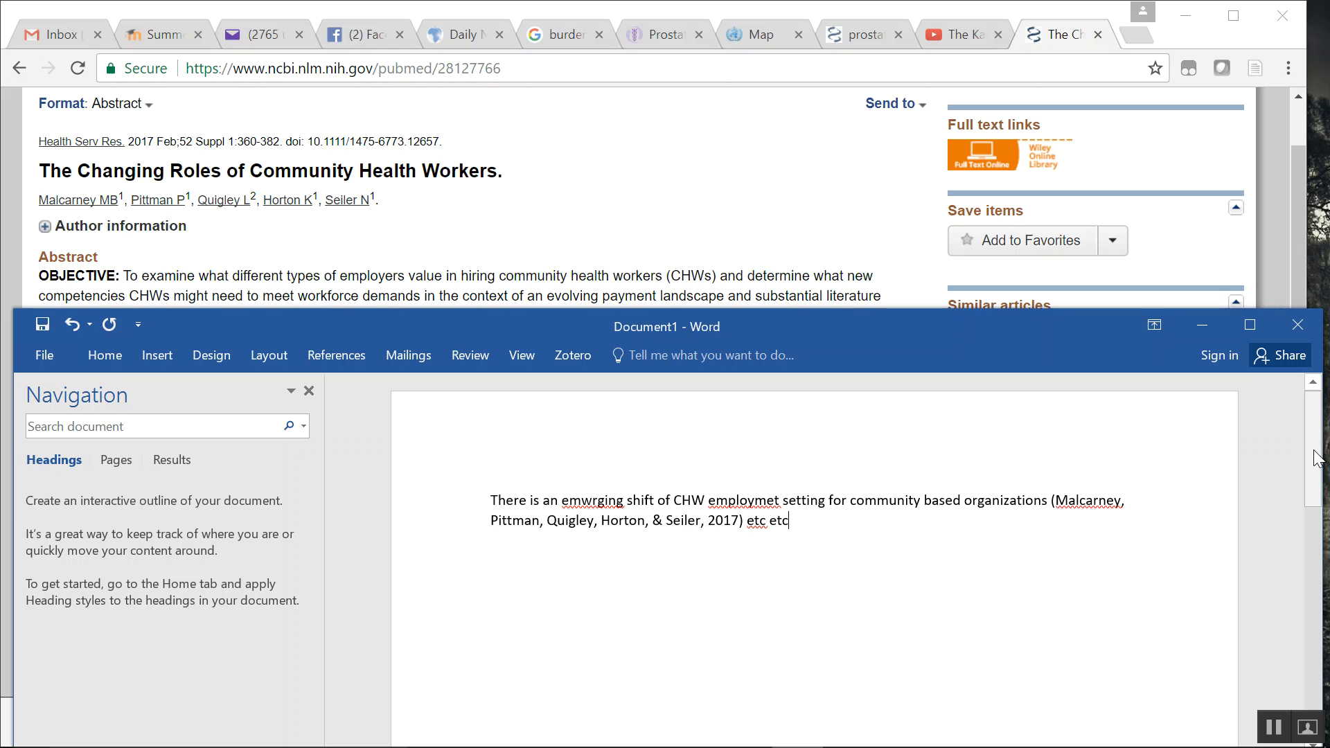
pyautogui.moveTo(1315, 458); pyautogui.dragTo(1315, 489)
pyautogui.write('.')
# Add a "References" heading a few lines below the cited sentence
pyautogui.moveTo(1315, 489); pyautogui.dragTo(1289, 681)
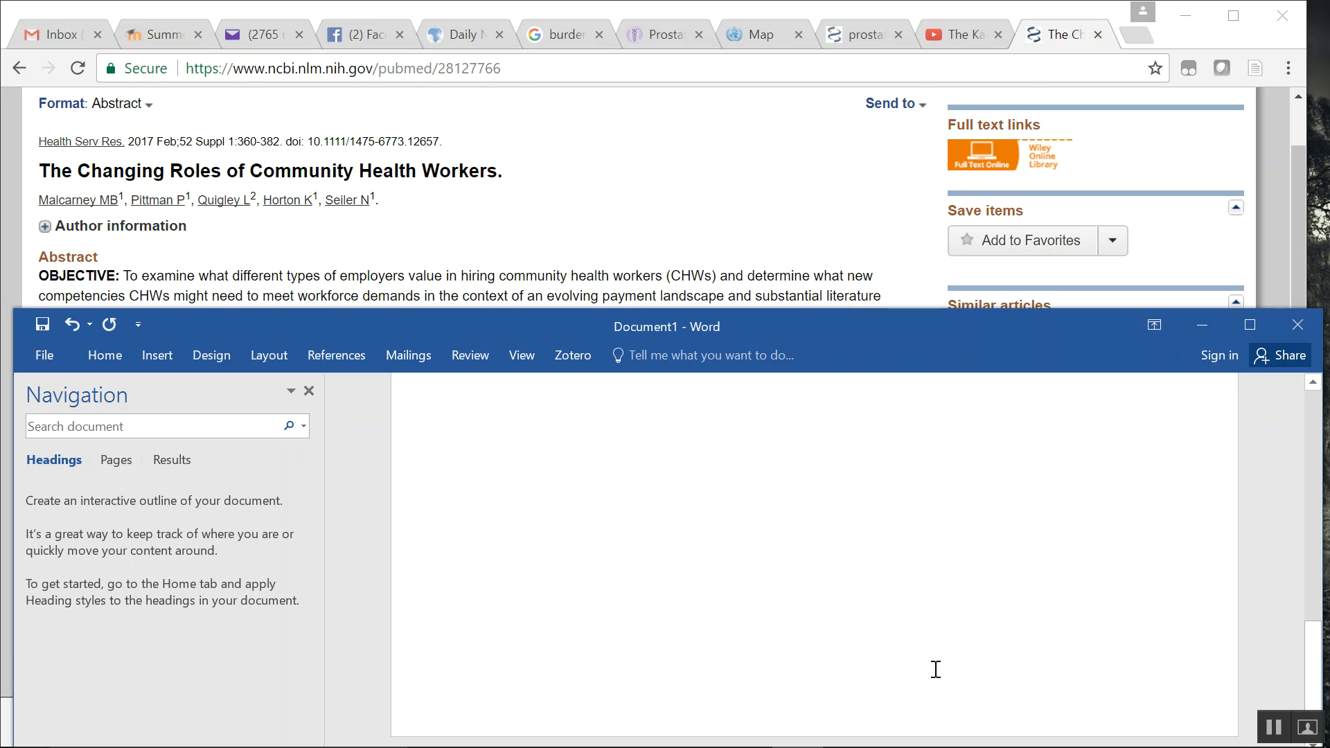
pyautogui.scroll(10, 970, 430)
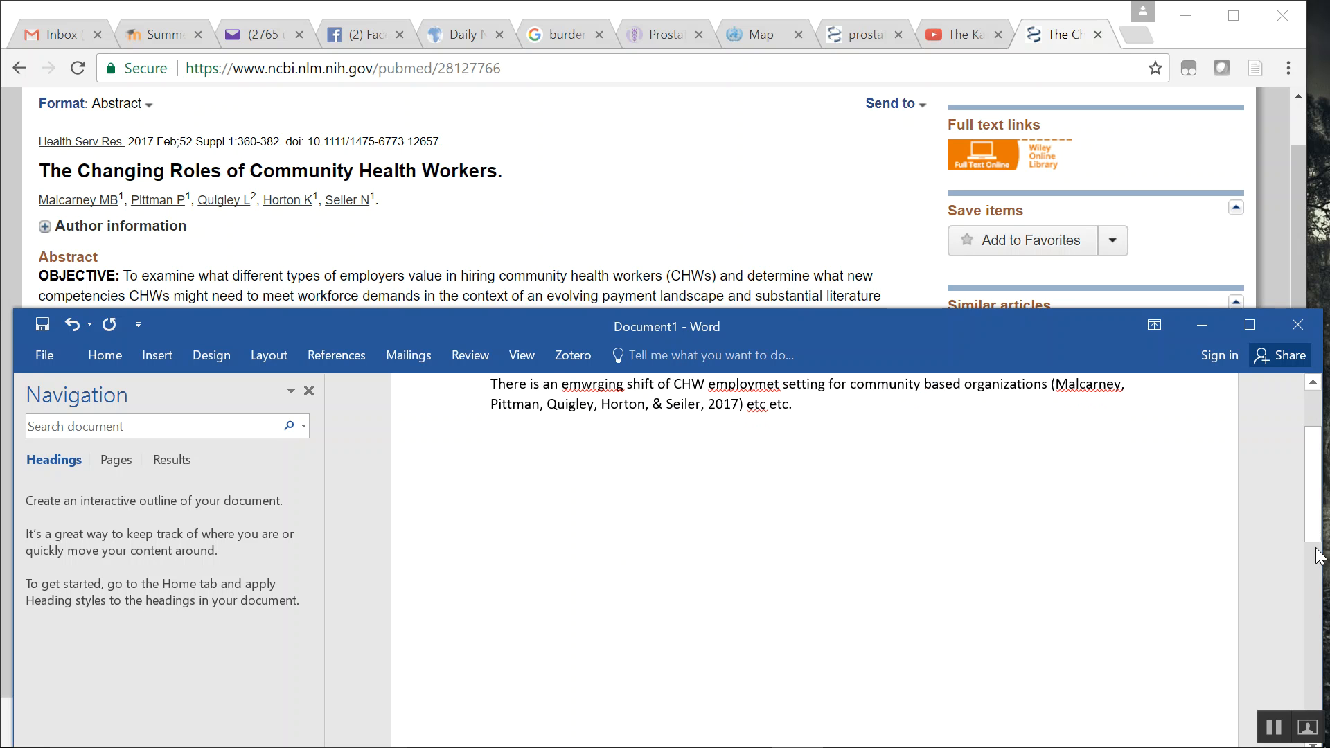
pyautogui.press('Return')
pyautogui.press('Return')
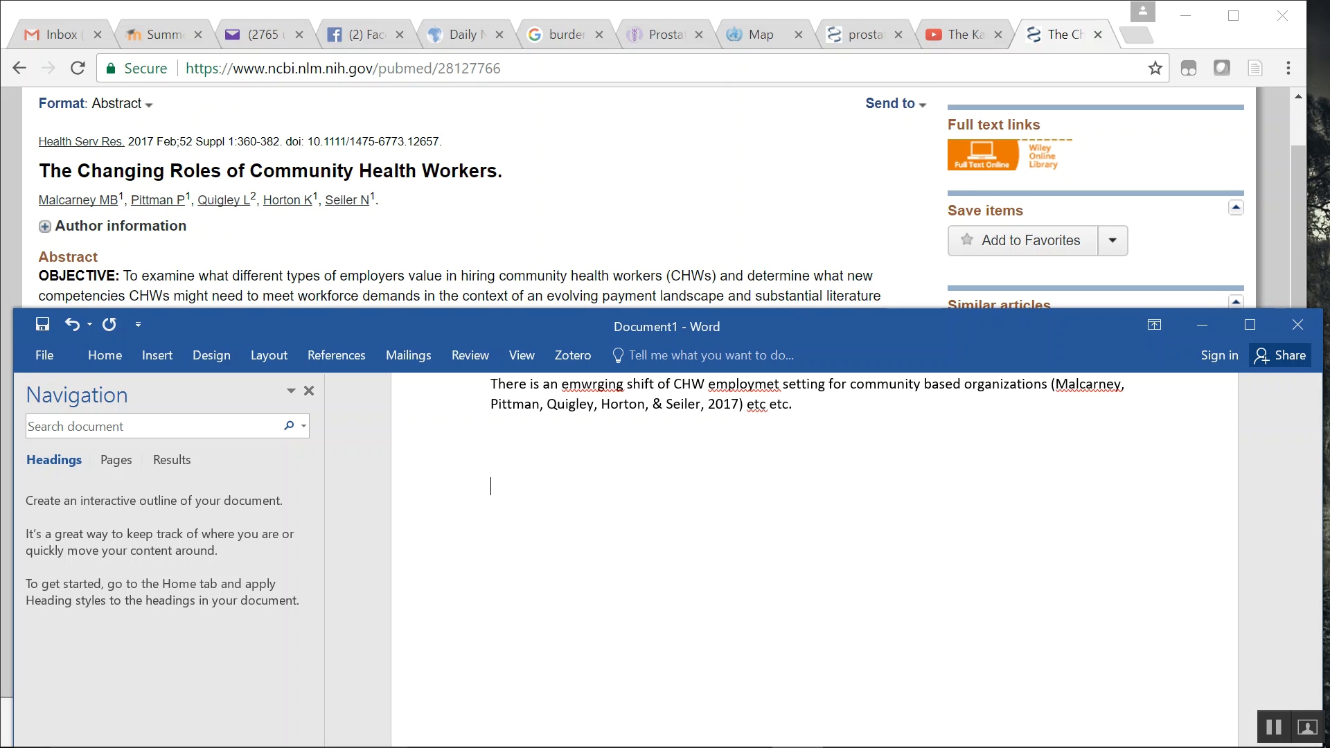
pyautogui.write('Re')
pyautogui.write('ffe')
pyautogui.press('BackSpace')
pyautogui.write('ernces')
pyautogui.press('BackSpace')
pyautogui.press('BackSpace')
pyautogui.press('BackSpace')
pyautogui.press('BackSpace')
pyautogui.press('BackSpace')
pyautogui.press('BackSpace')
pyautogui.press('BackSpace')
pyautogui.press('BackSpace')
pyautogui.write('erences')
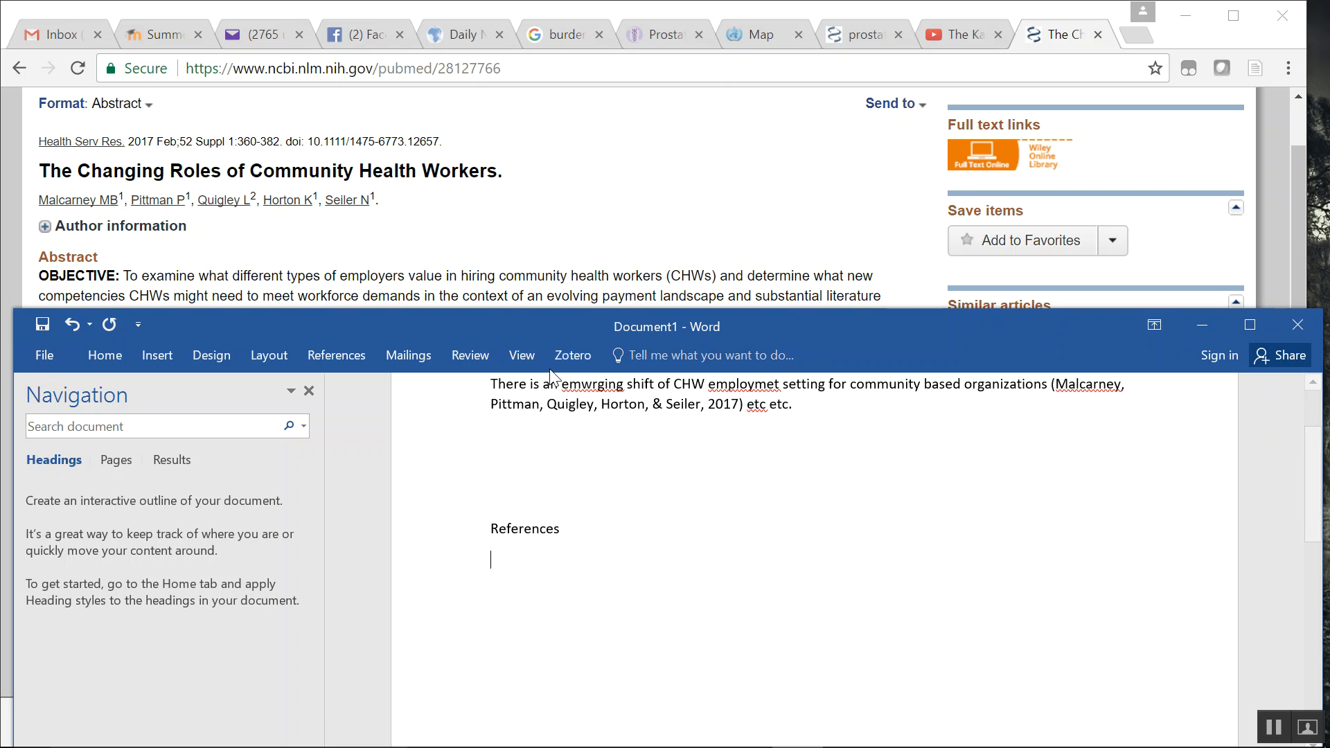
# Insert the Zotero bibliography below the "References" heading
pyautogui.click(568, 358)
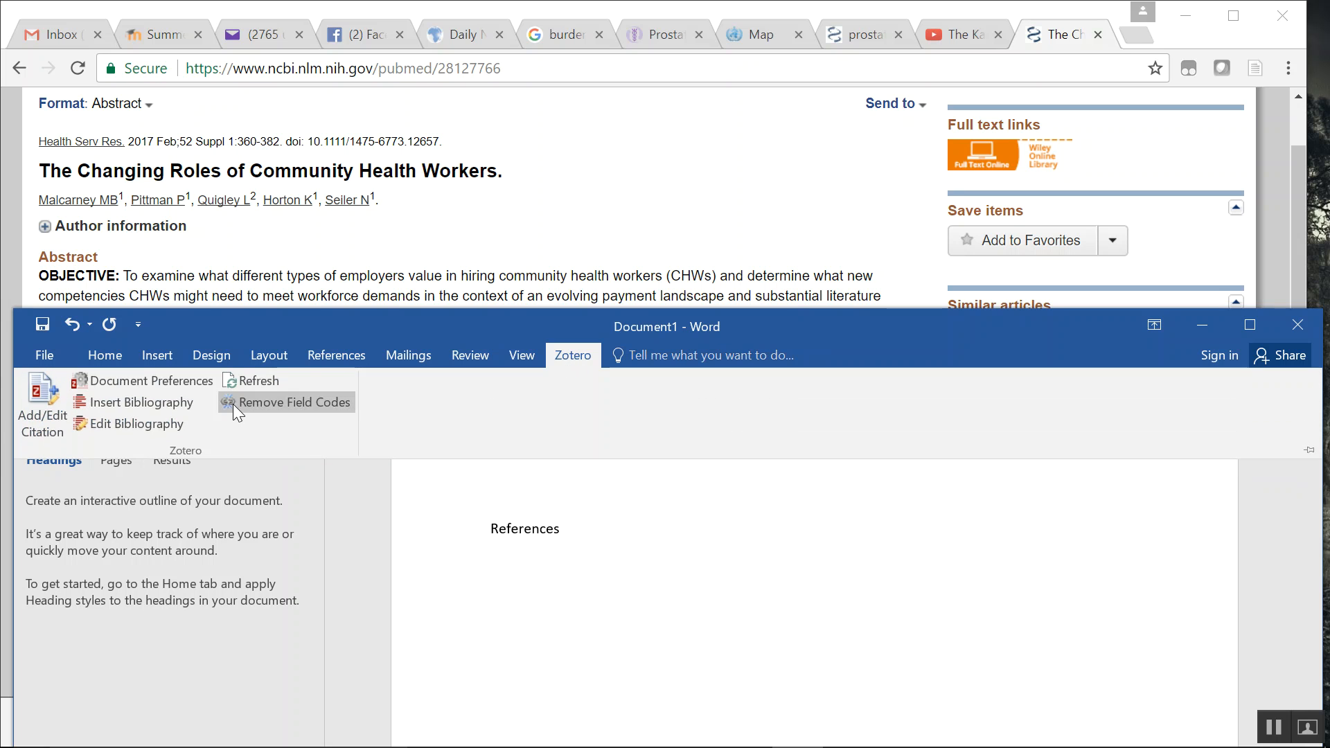
pyautogui.click(147, 405)
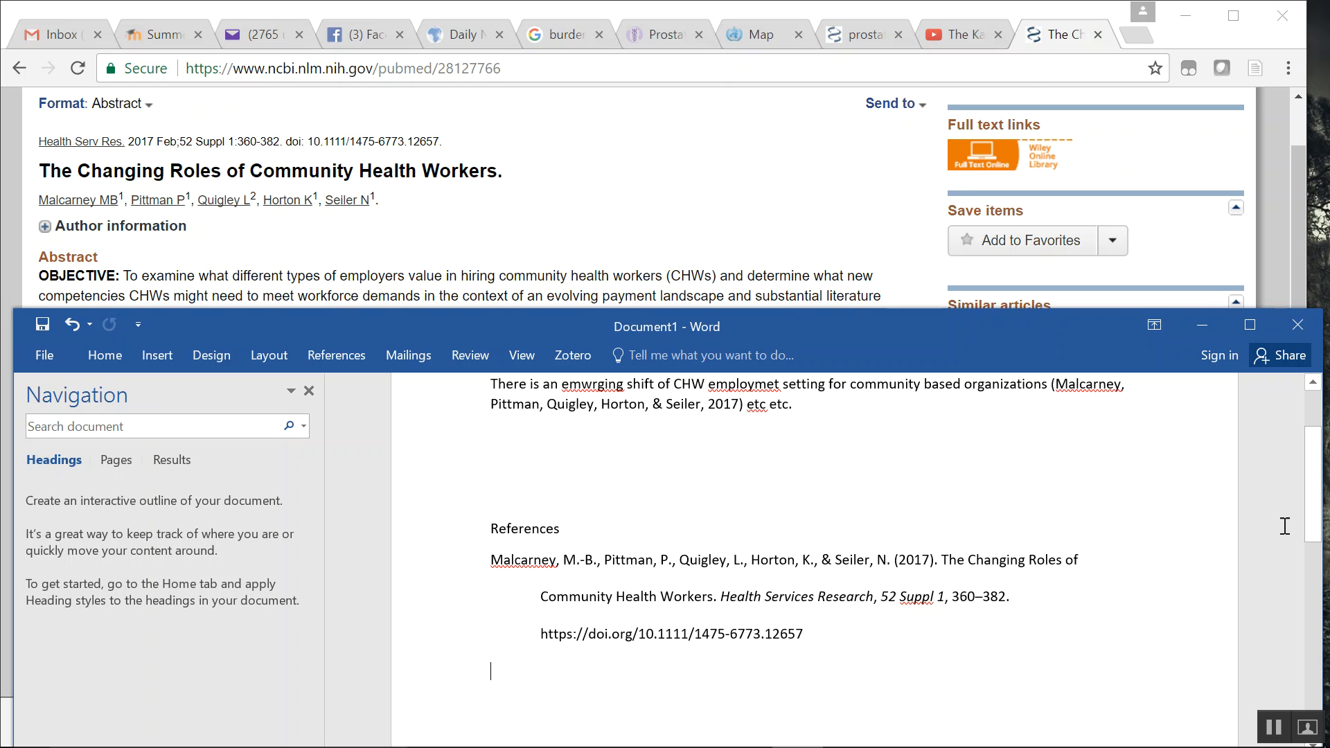
pyautogui.scroll(2, 1319, 461)
pyautogui.scroll(-2, 1319, 461)
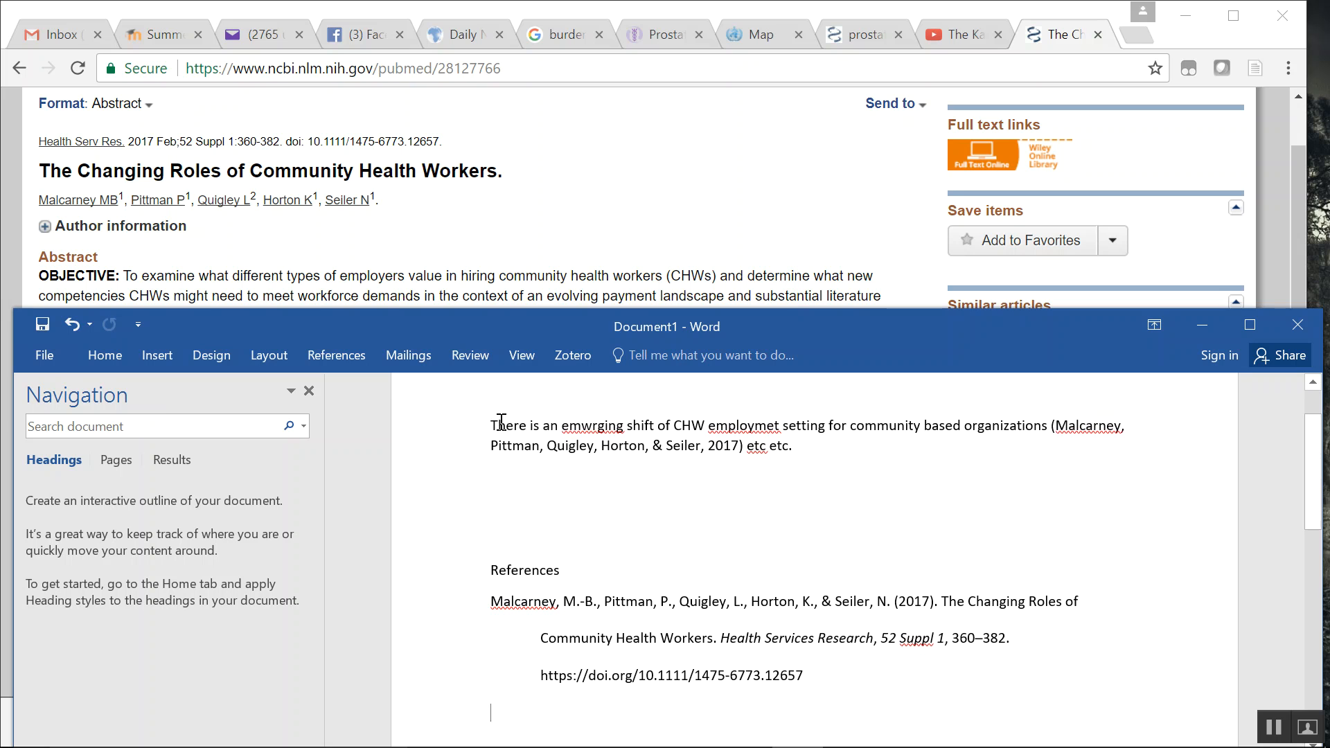
# Correct the misspelled words in the cited sentence to "employment" and "emerging" with the spelling suggestions
pyautogui.rightClick(736, 430)
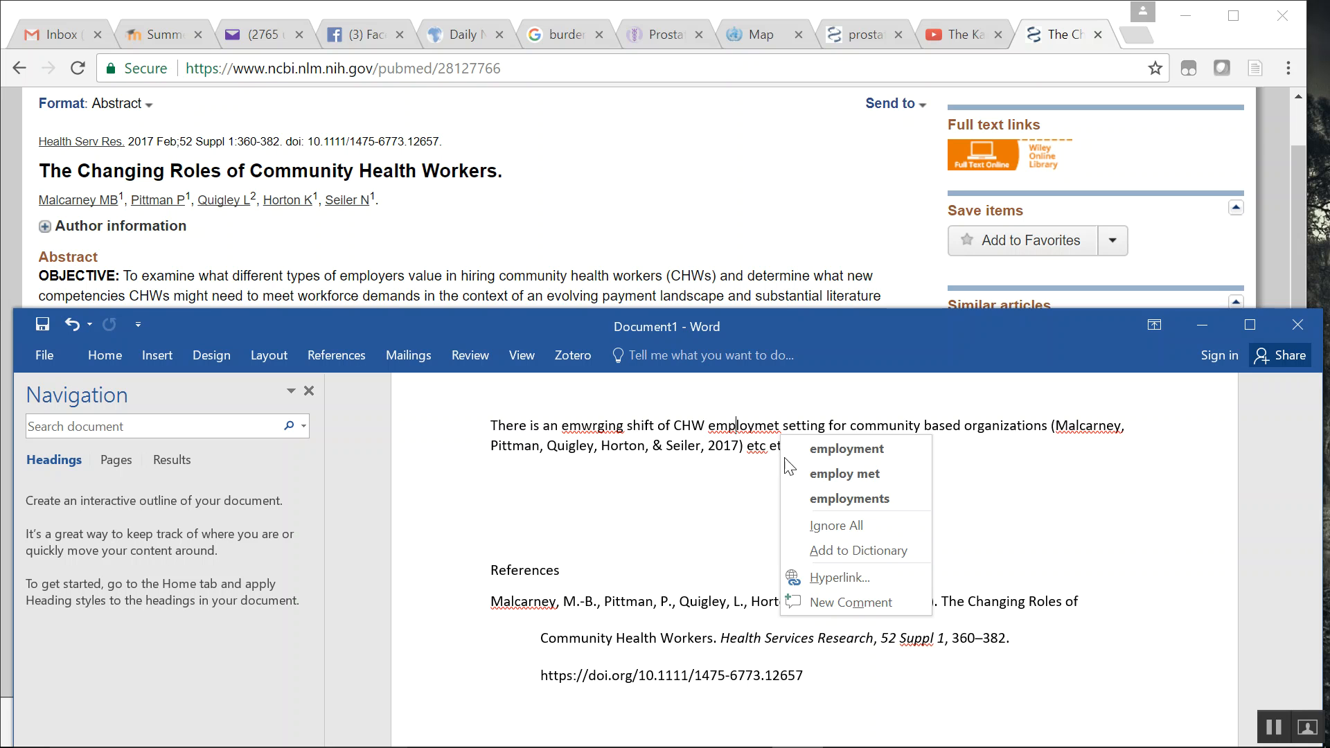
pyautogui.click(830, 459)
pyautogui.rightClick(589, 427)
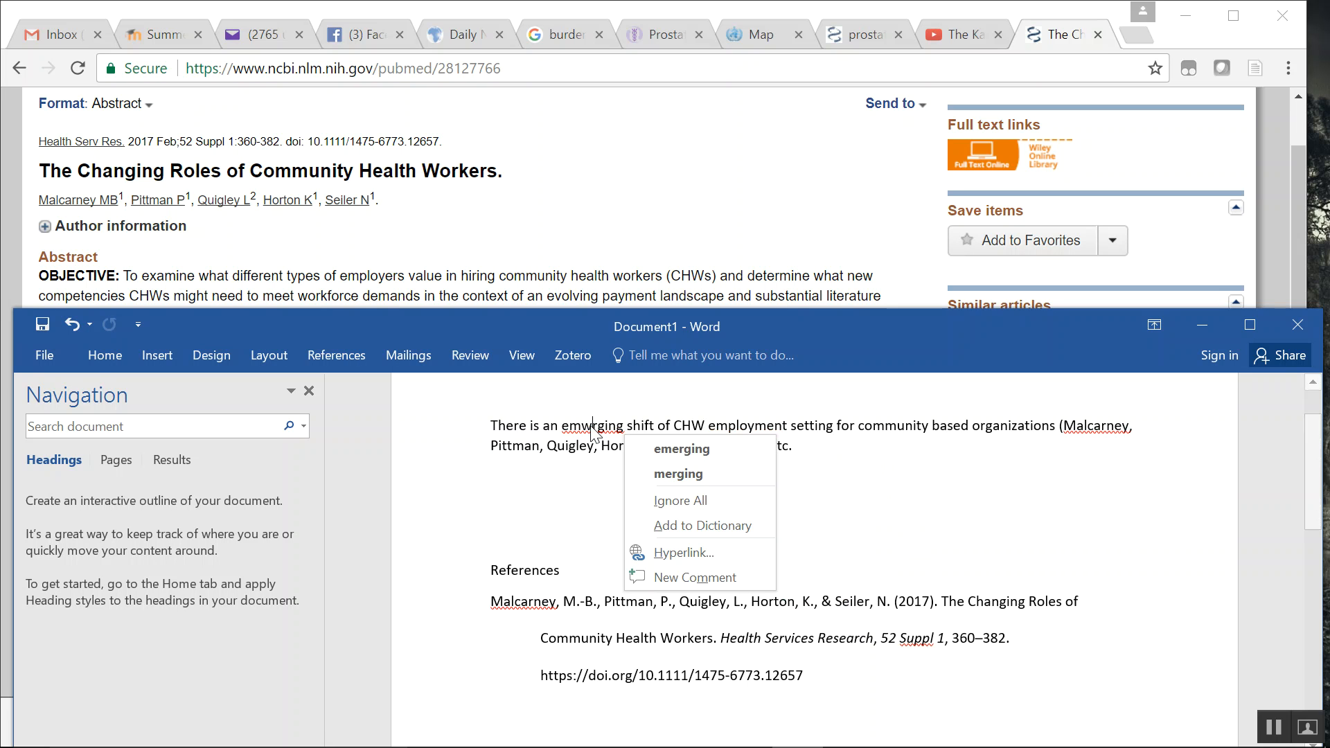
pyautogui.click(694, 454)
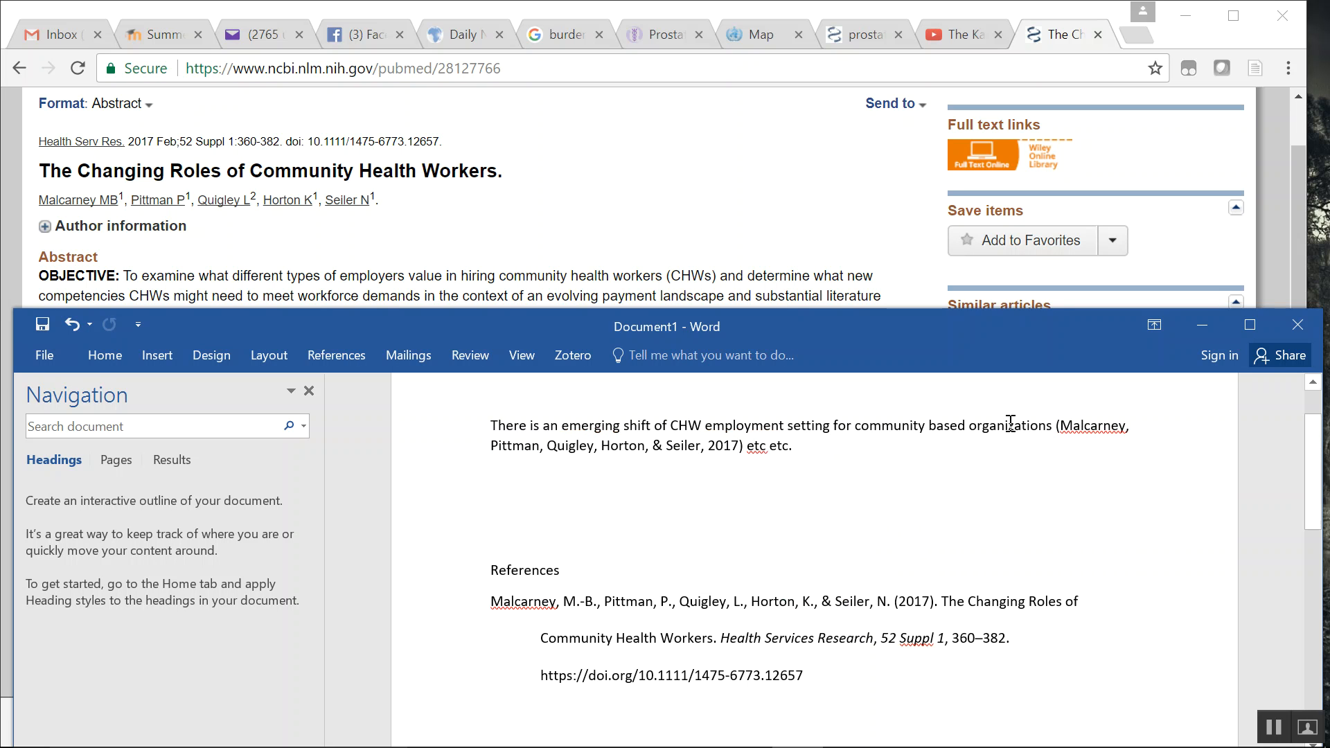
# Highlight the in-text citation and its matching reference entry, and place the cursor at the end of the cited sentence
pyautogui.click(1058, 425)
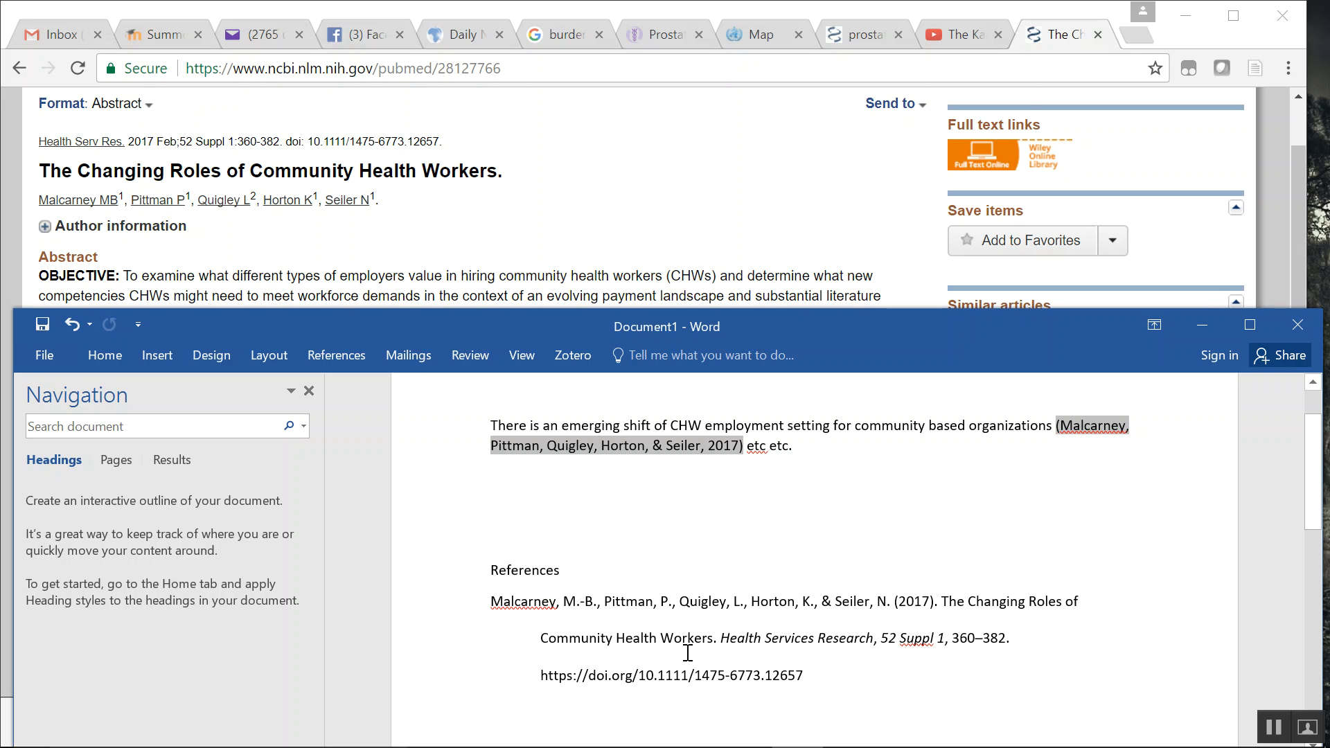
pyautogui.tripleClick(800, 683)
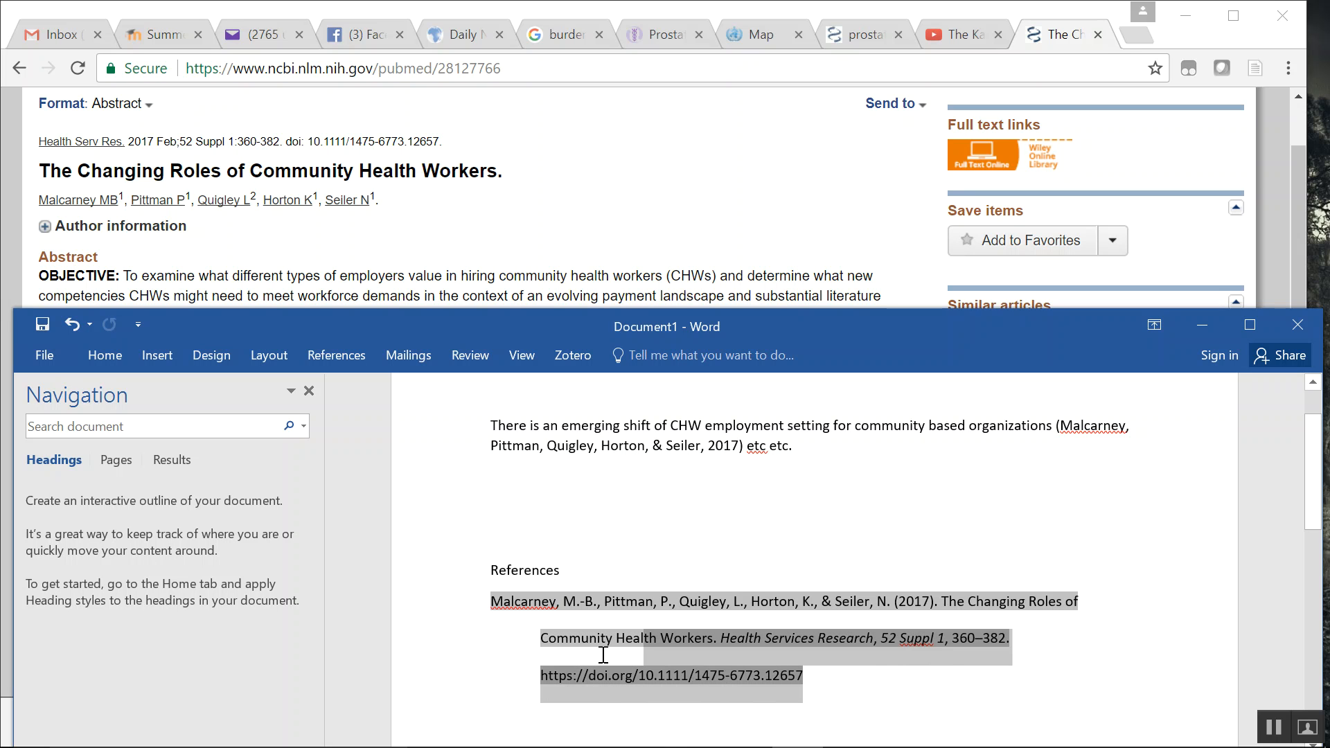
pyautogui.click(860, 685)
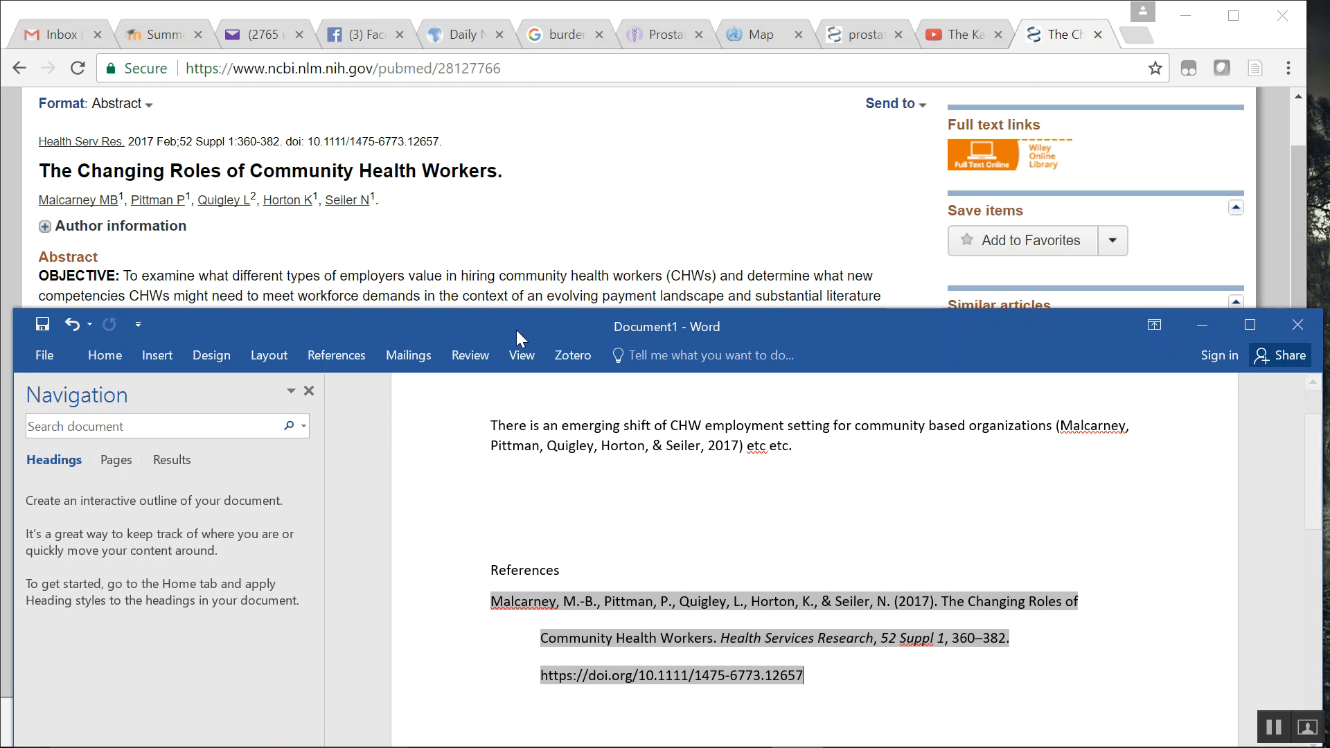
pyautogui.click(750, 447)
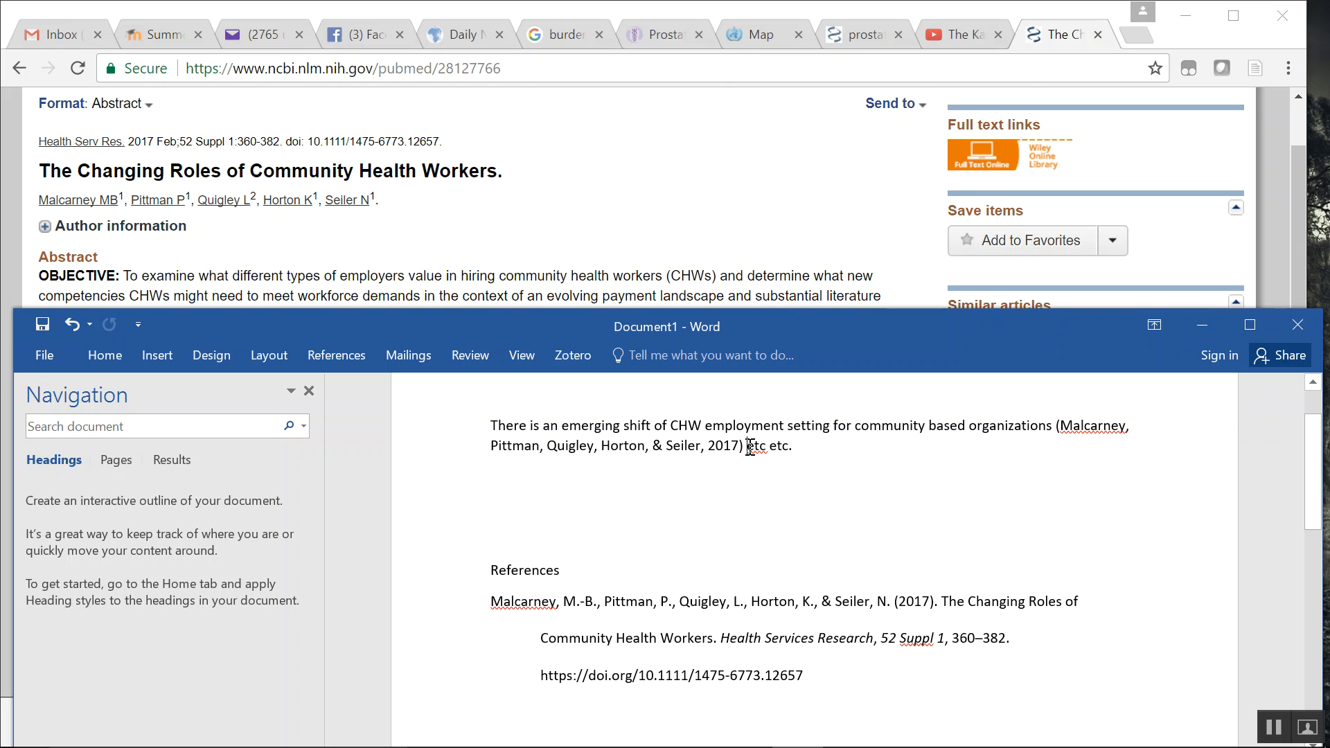
pyautogui.click(809, 445)
# Switch to Chrome, return to the PubMed results and open "Can trained lay providers perform HIV testing services? A review of national HIV testing policies."
pyautogui.click(609, 228)
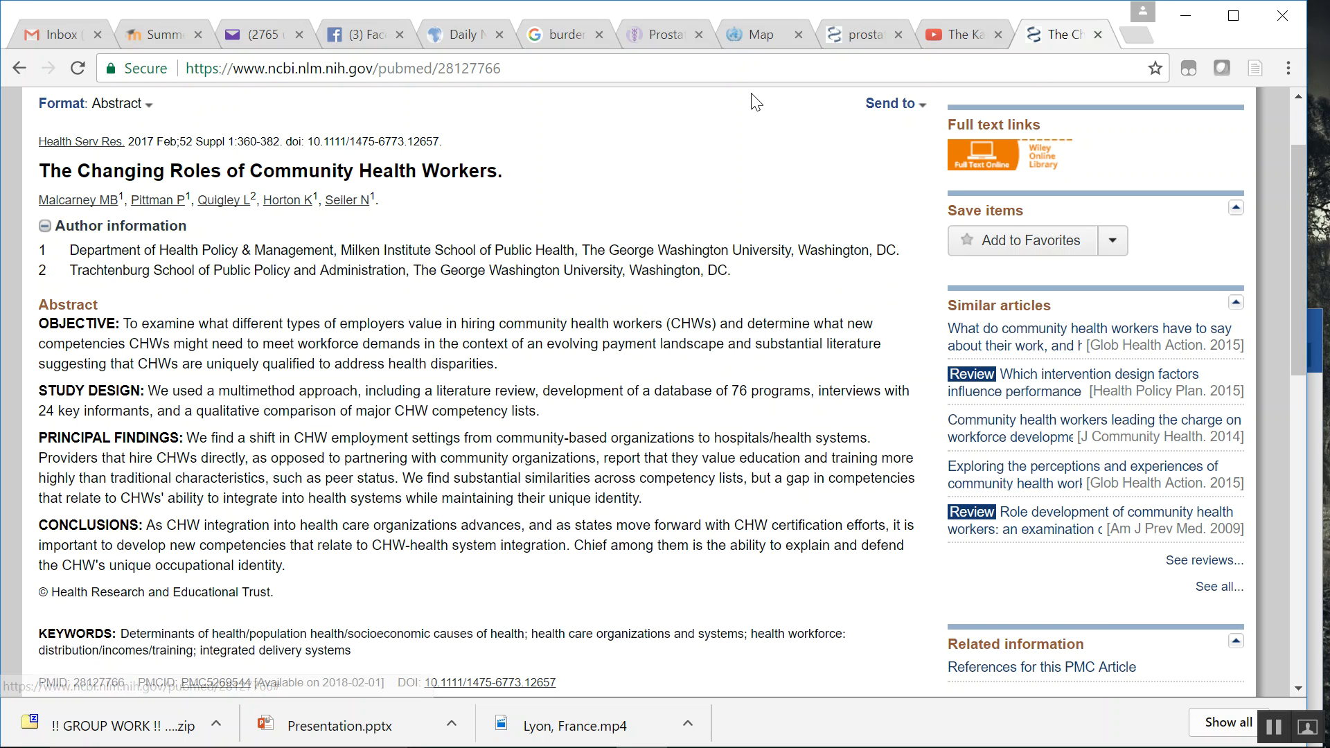
pyautogui.scroll(2, 1295, 214)
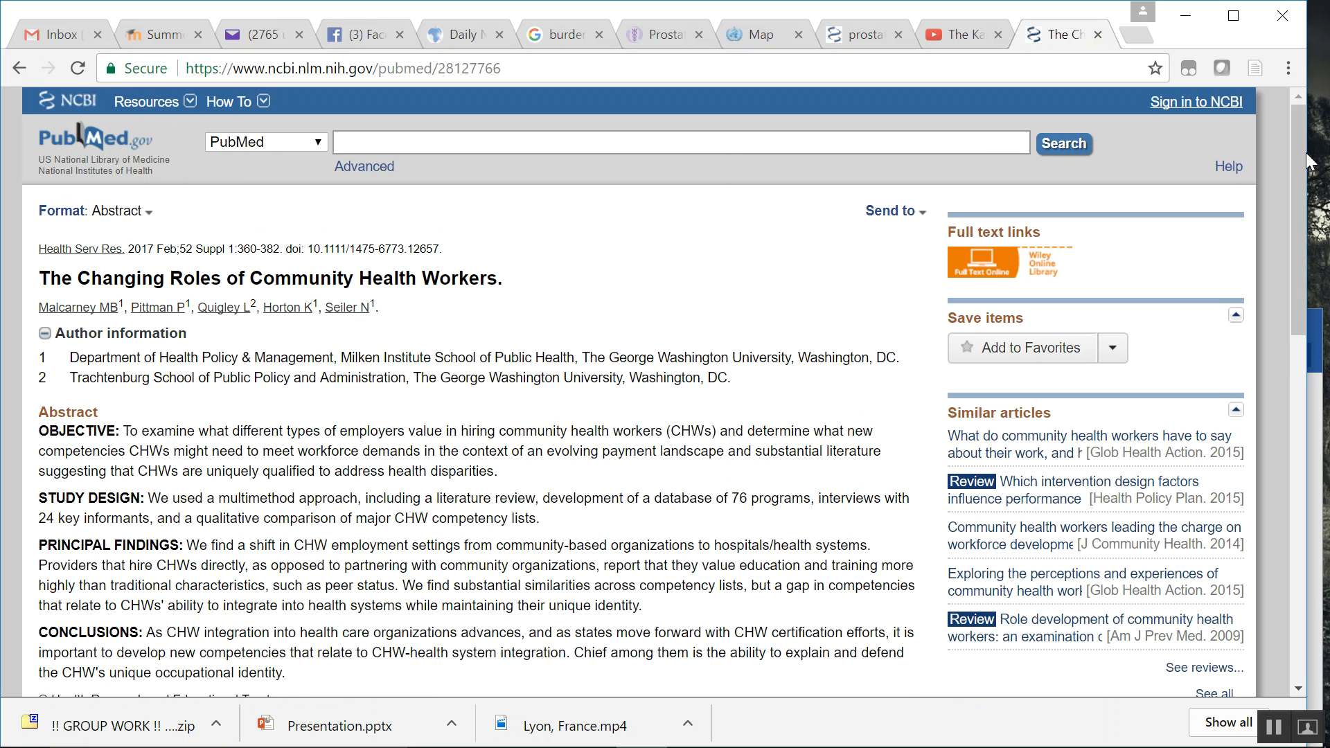
pyautogui.click(19, 68)
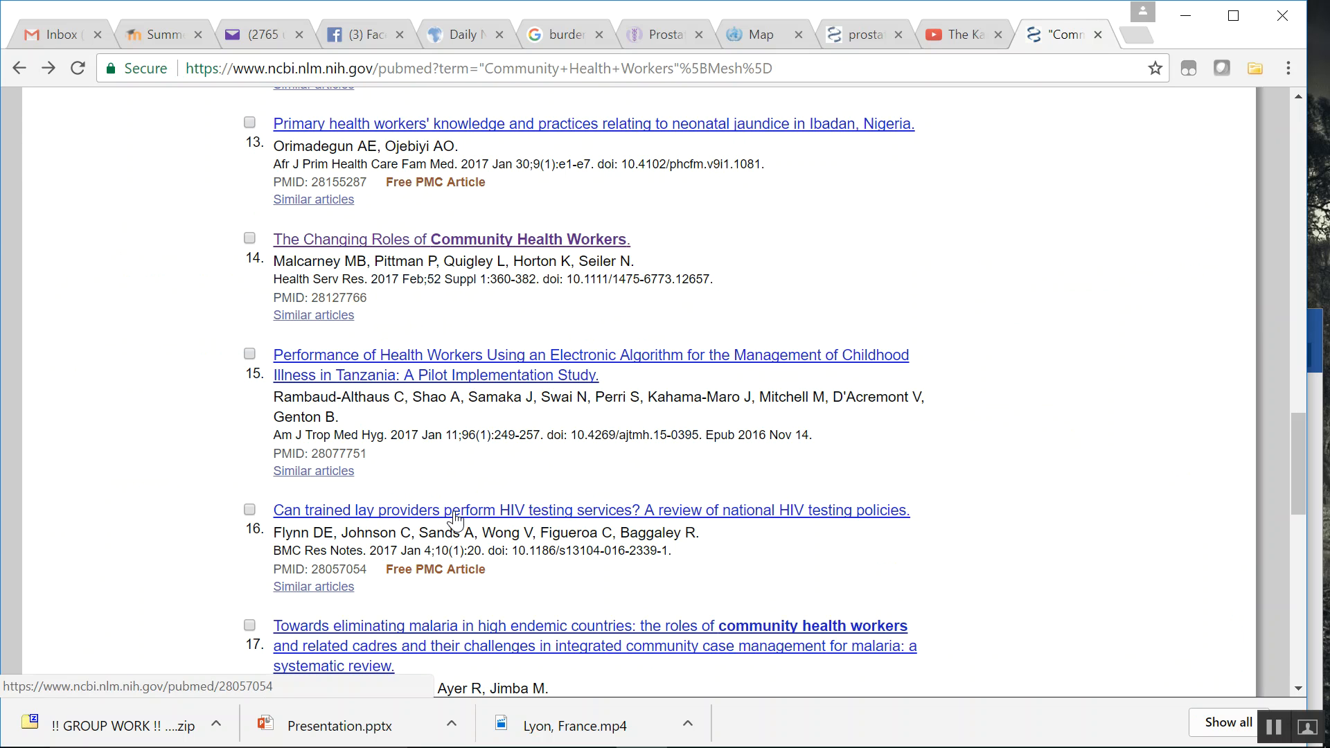
pyautogui.click(486, 513)
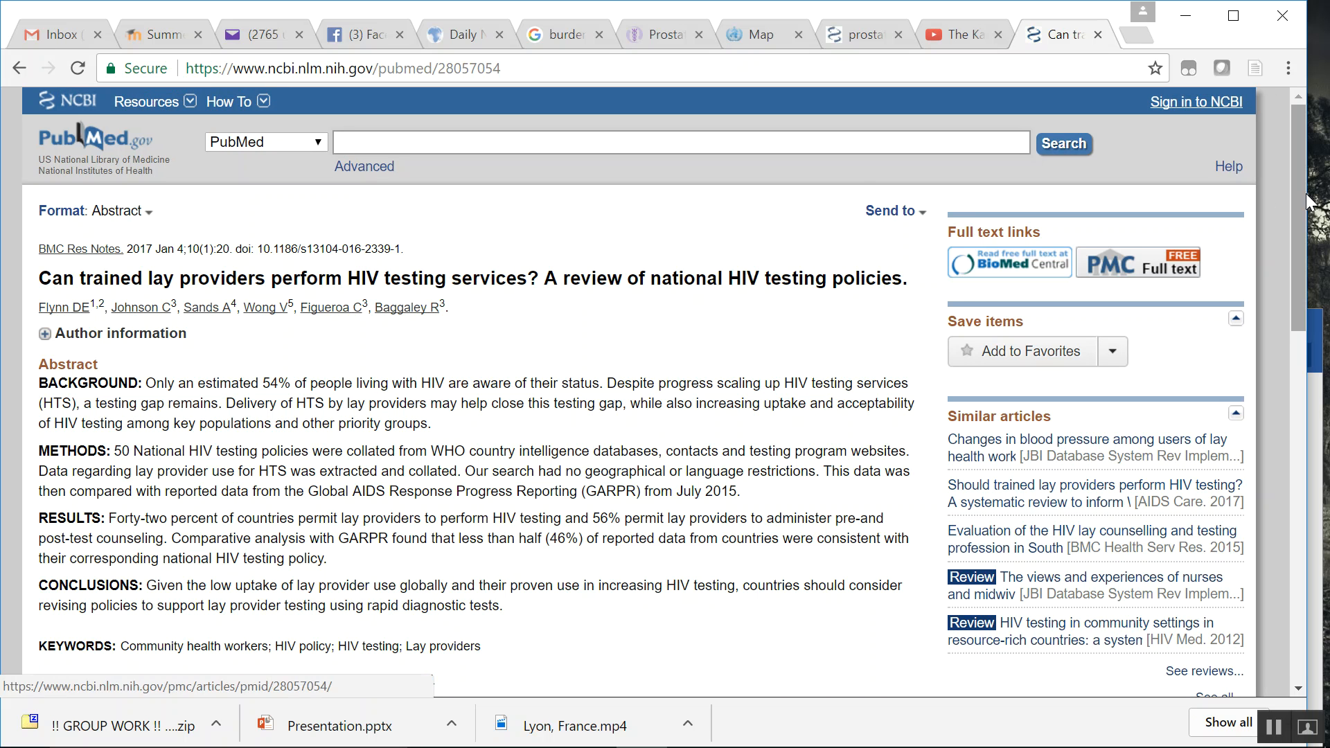
pyautogui.moveTo(1299, 190); pyautogui.dragTo(1299, 184)
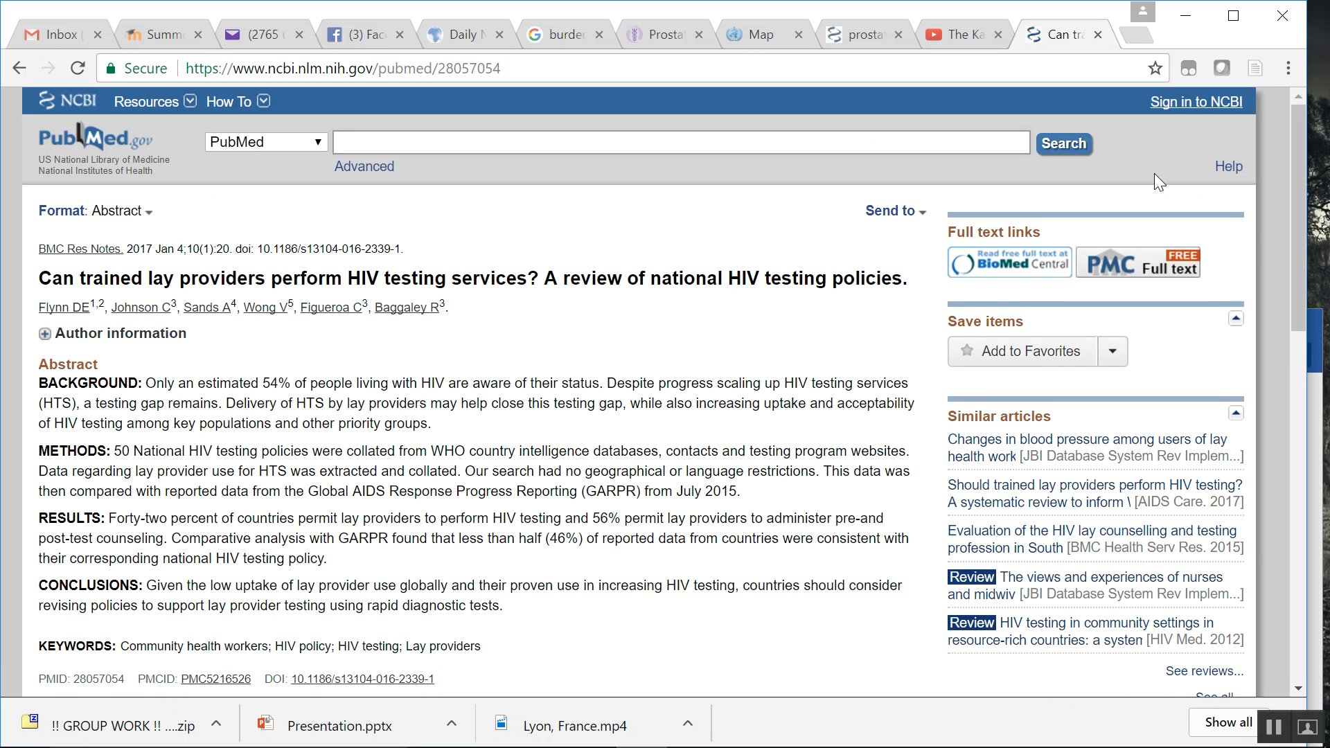
# Save the open PubMed article to Zotero, check its entry in the Zotero library, and minimize the library window
pyautogui.click(1253, 68)
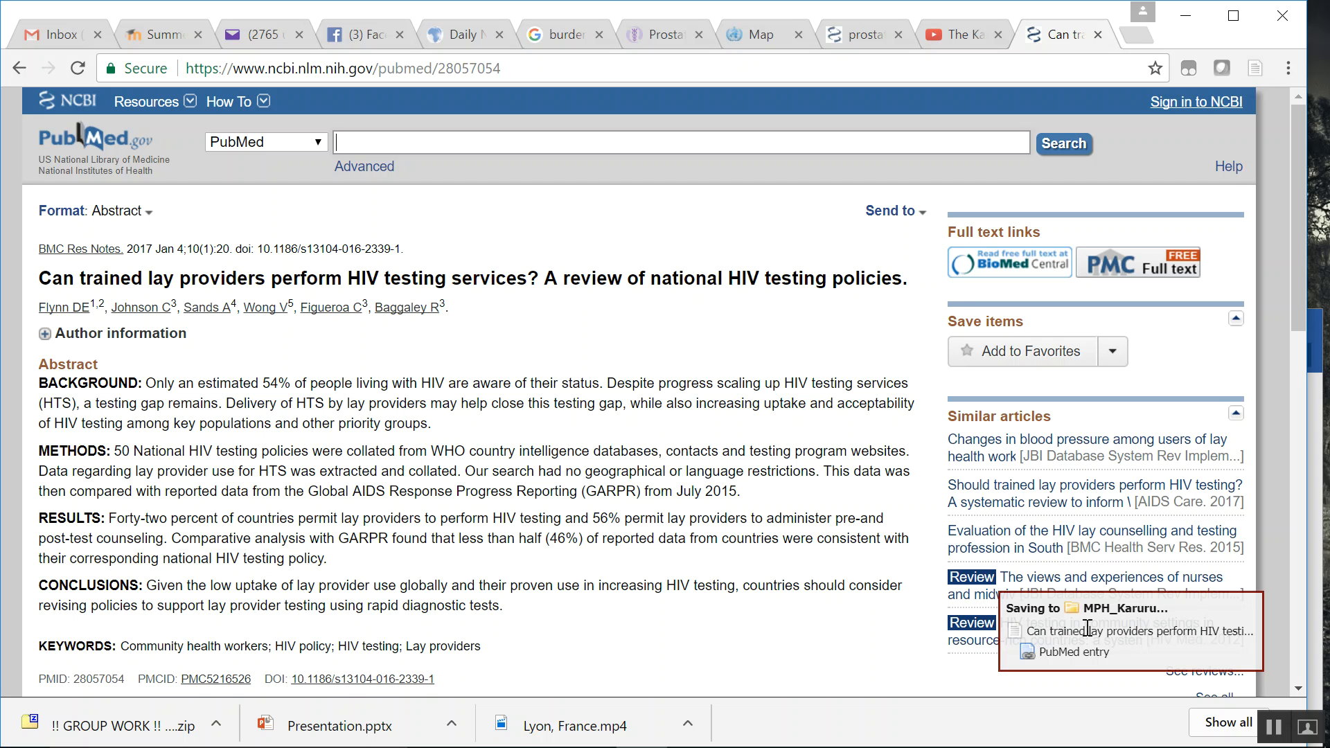
pyautogui.moveTo(593, 746)
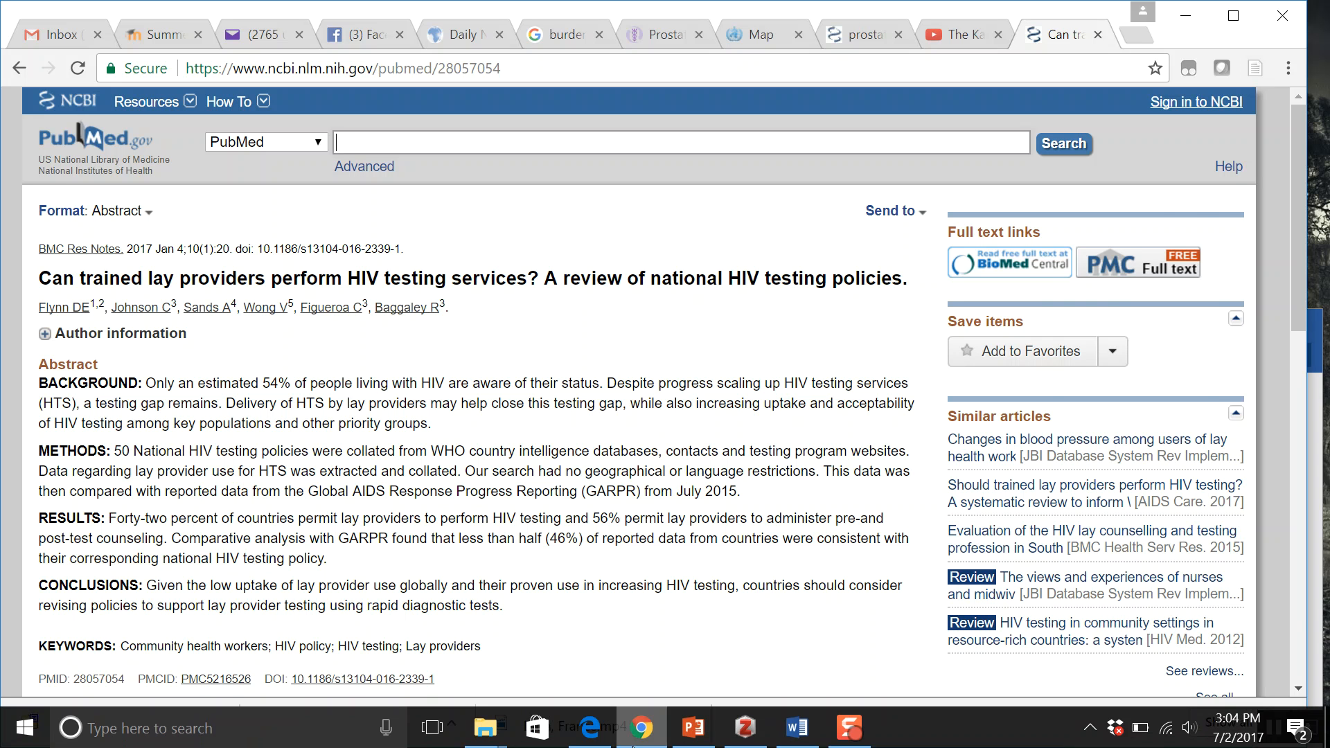
pyautogui.click(752, 739)
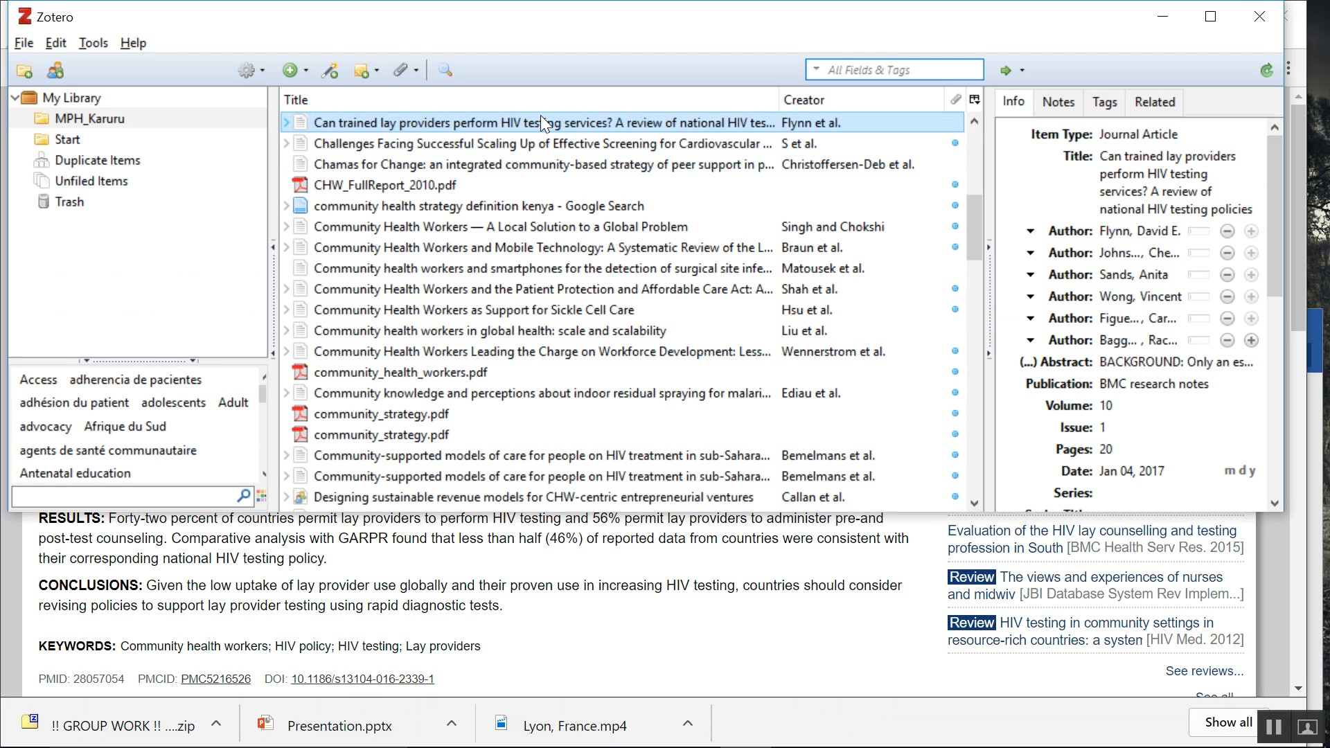
pyautogui.click(1167, 18)
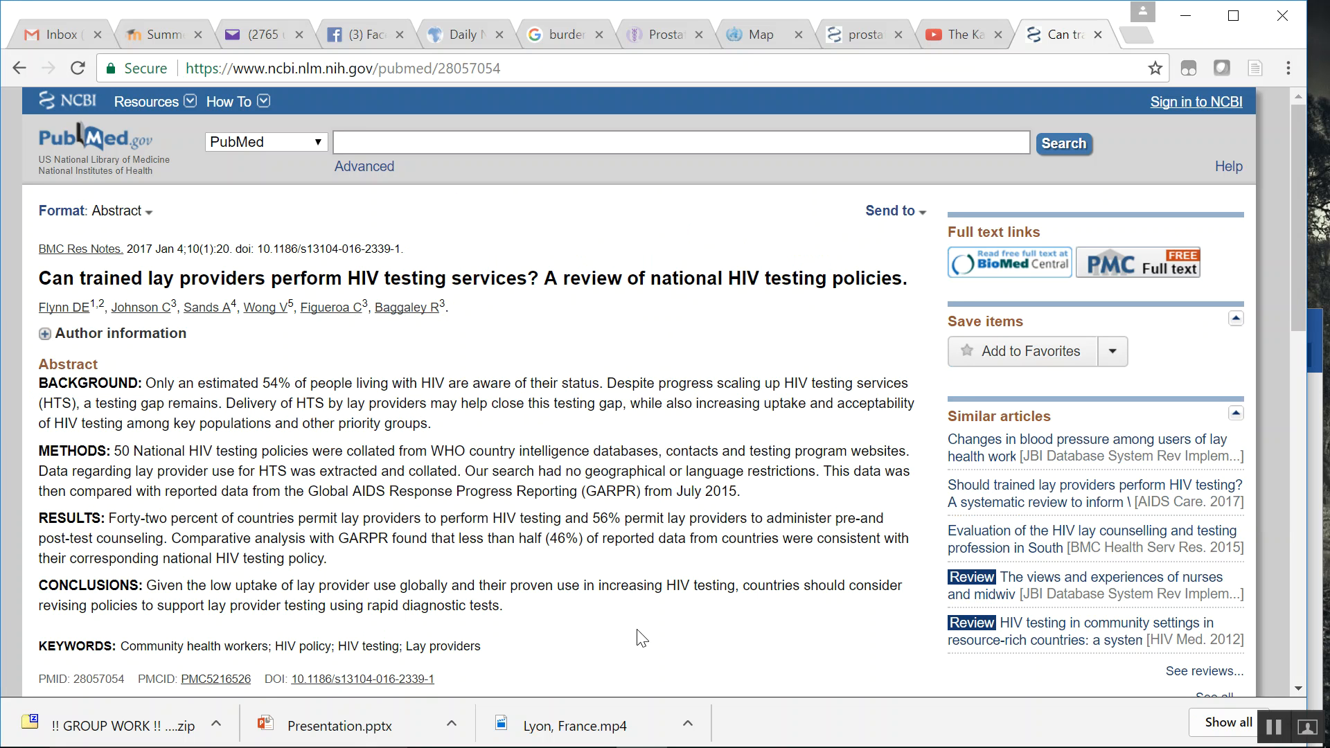
# Switch back to Word and add "Generally CHW have been allowed to conduct HIV testing services" after "etc etc."
pyautogui.moveTo(1307, 248); pyautogui.dragTo(1305, 304)
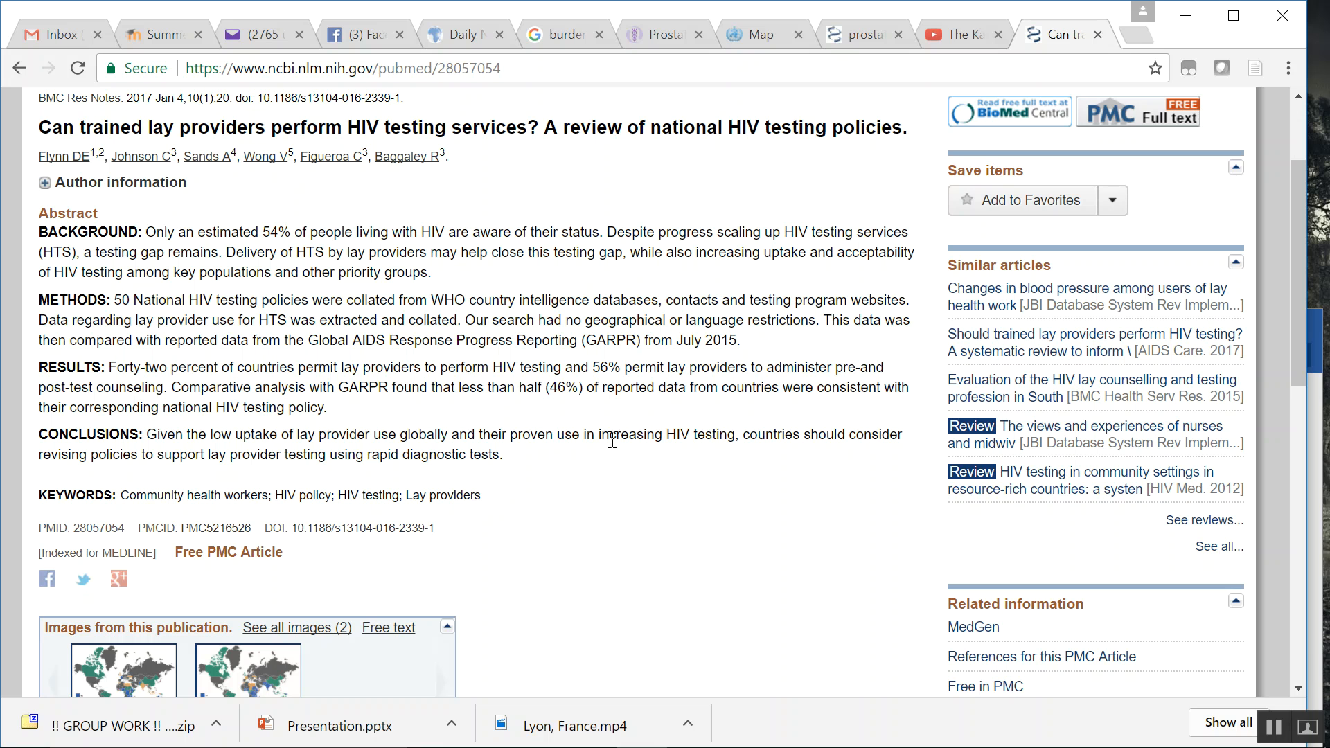
pyautogui.moveTo(644, 745)
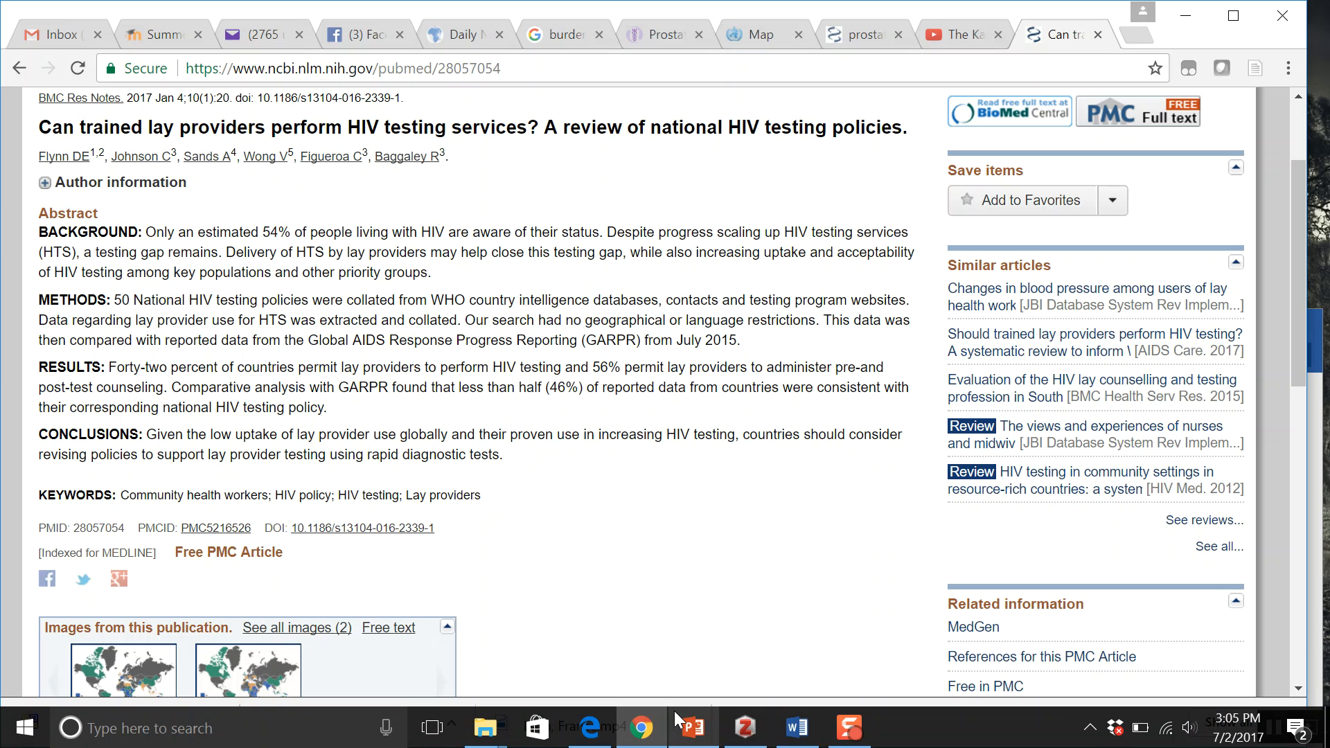
pyautogui.click(797, 727)
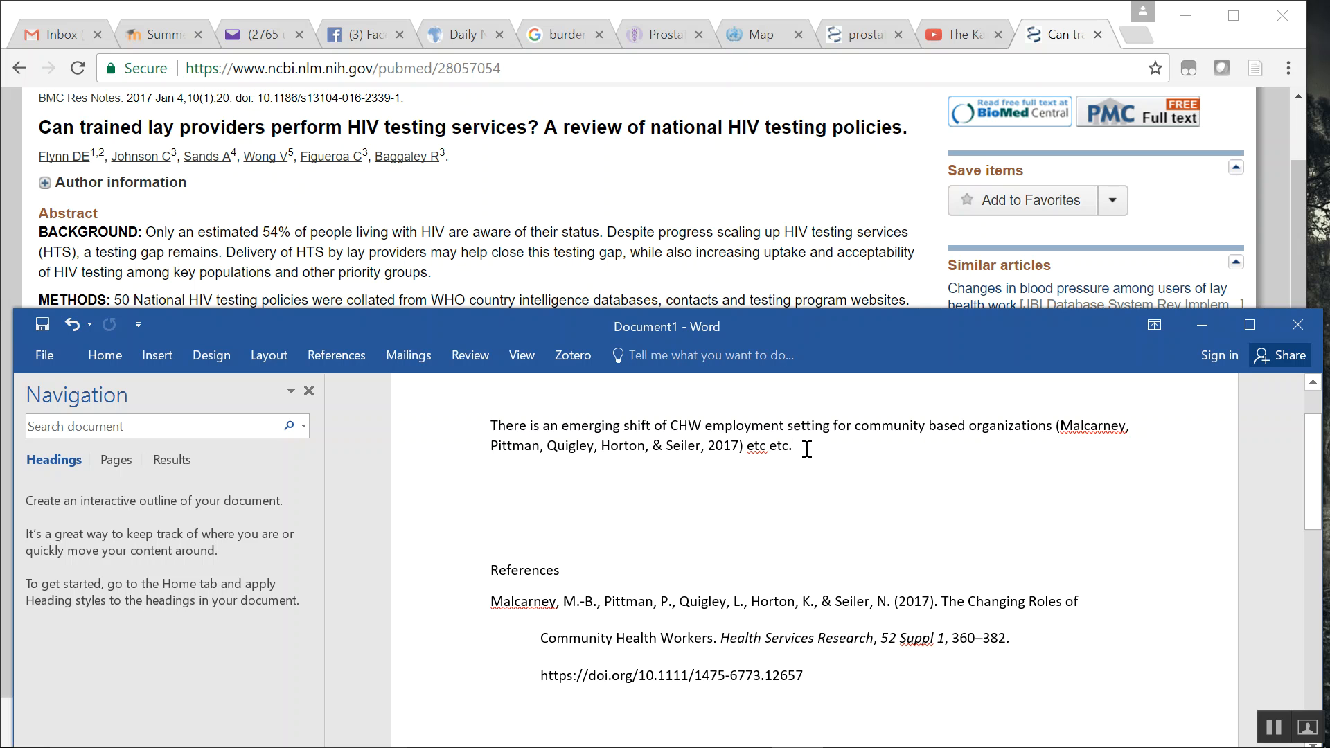
pyautogui.write('Generally')
pyautogui.click(794, 446)
pyautogui.write('CHW')
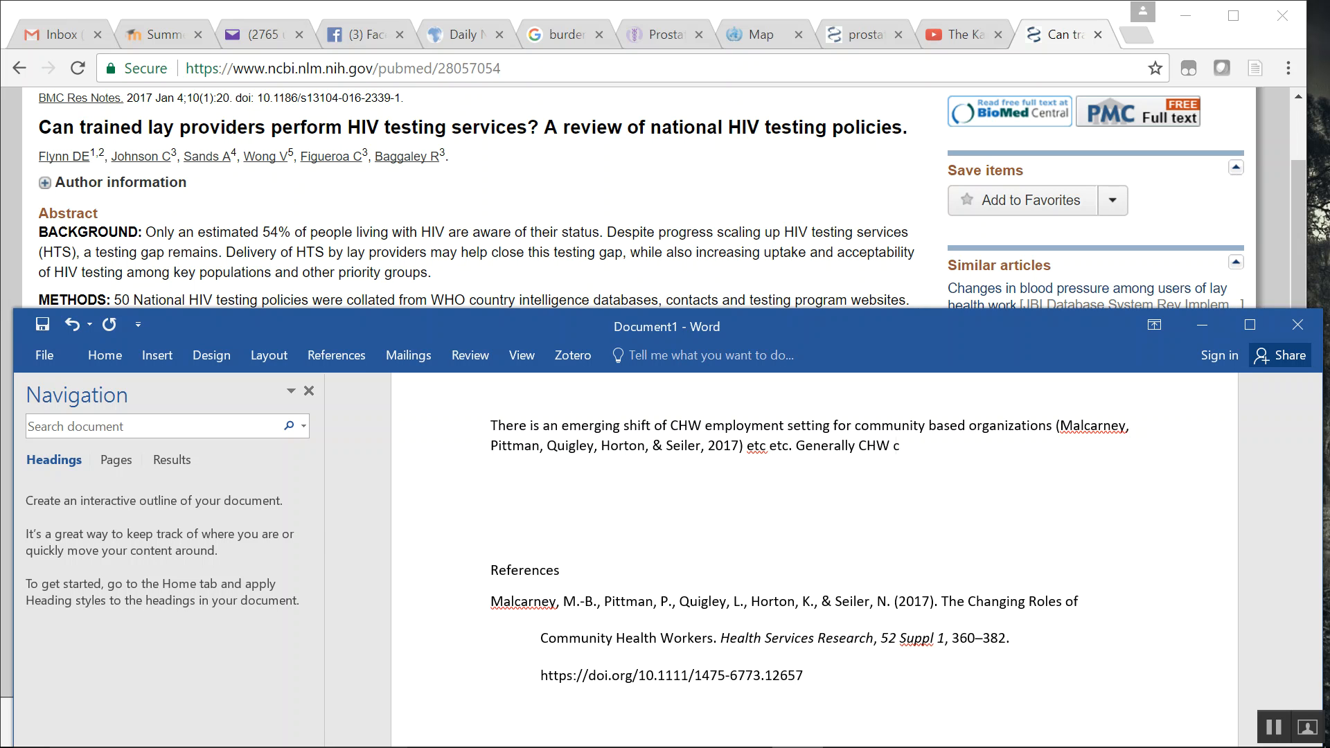
pyautogui.write(' have been allowed to conduct H')
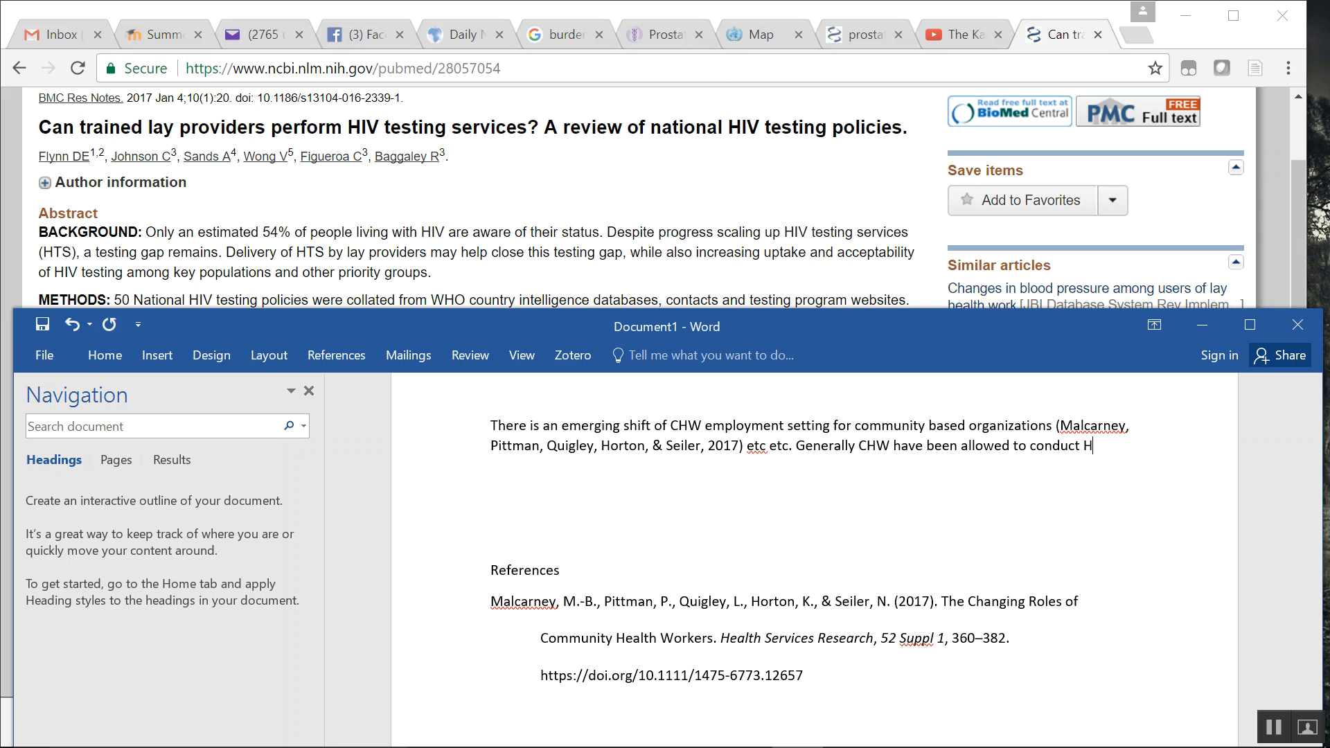
pyautogui.write('V testing services')
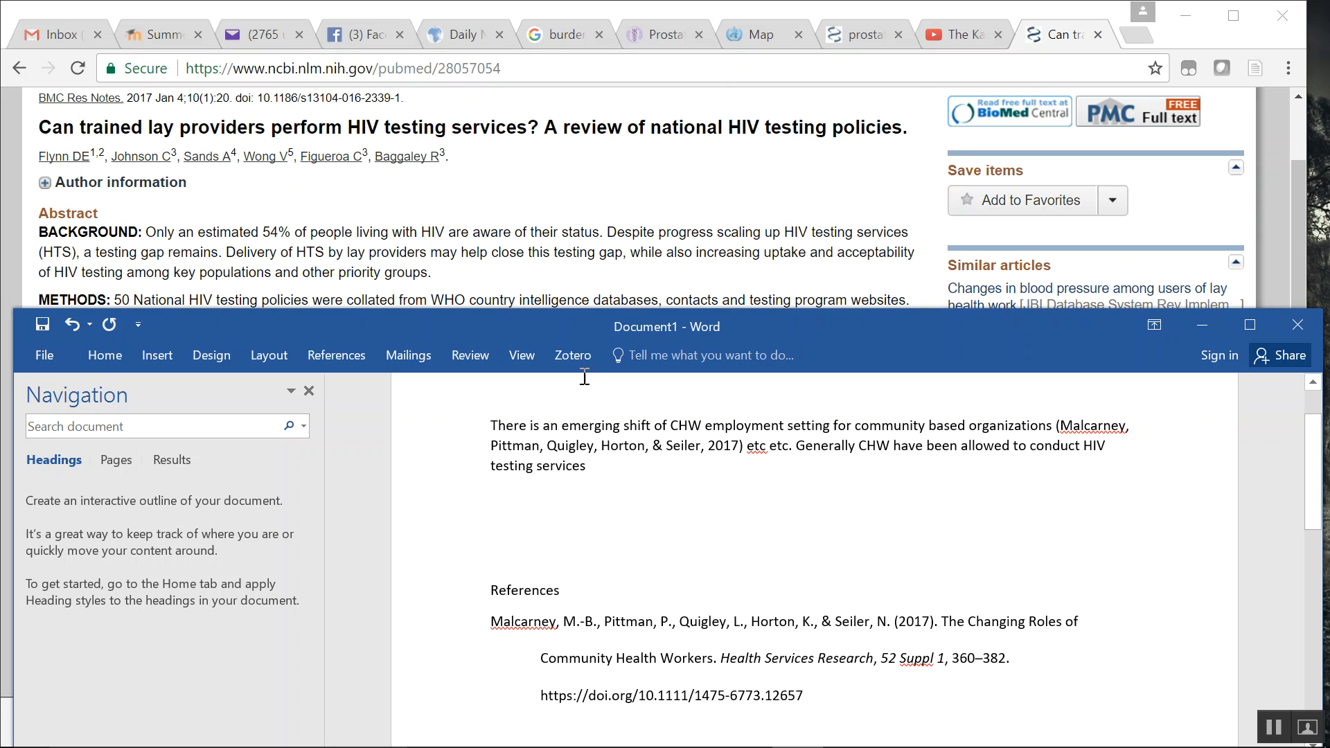
# Find "Can trained lay providers perform HIV testing services?" with the Zotero query "can trained l" and insert it as the citation
pyautogui.click(572, 356)
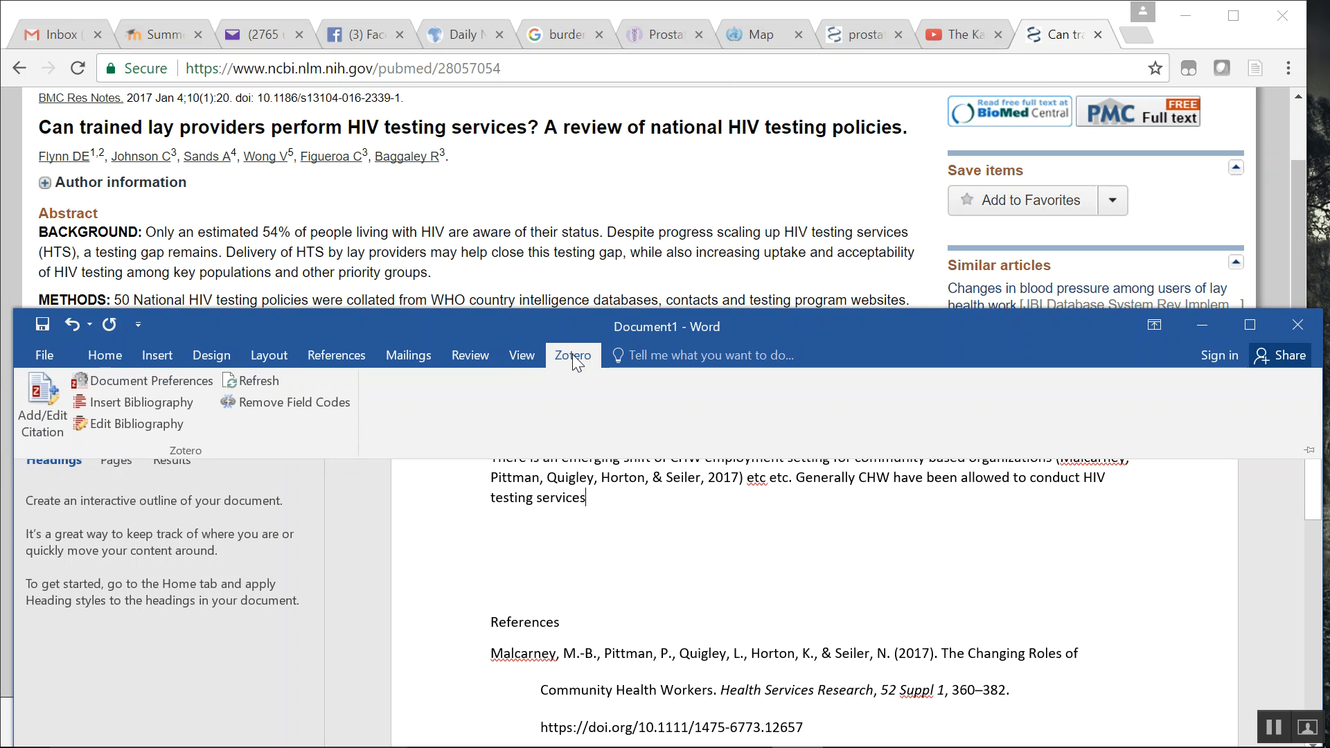
pyautogui.click(43, 405)
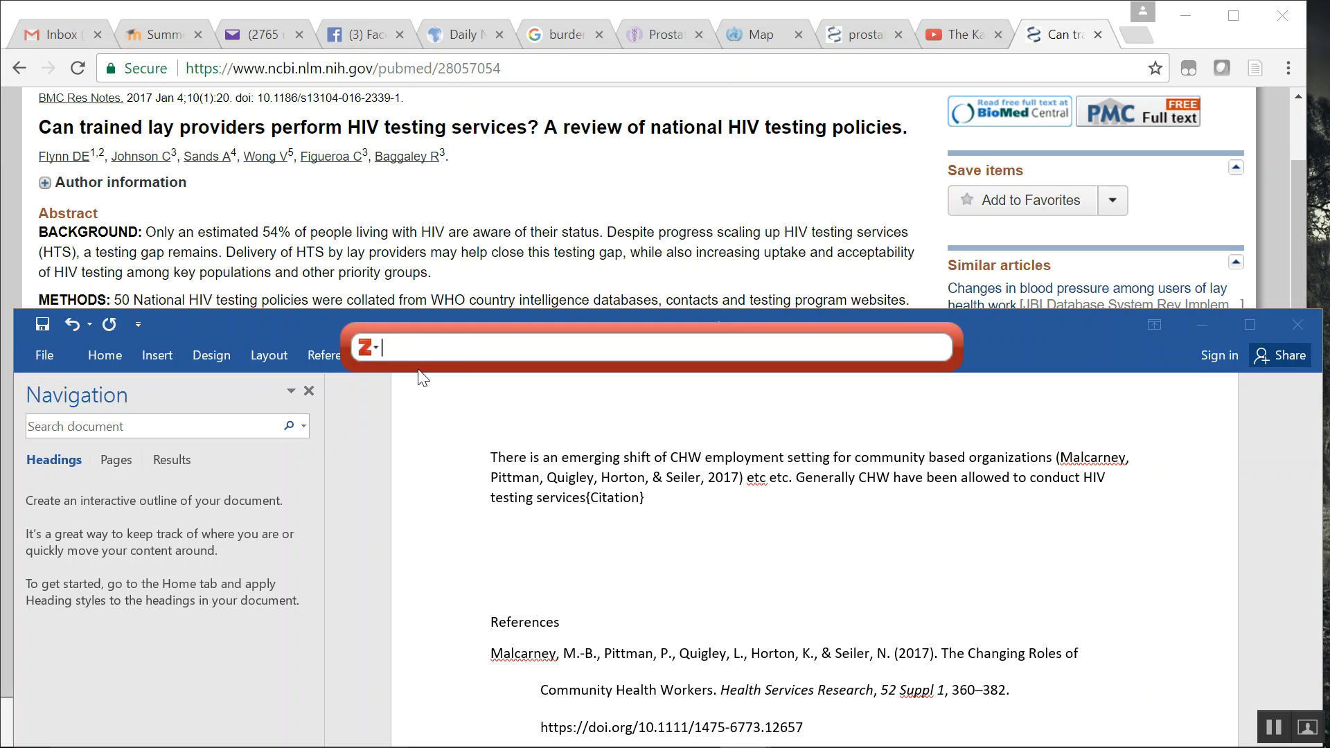
pyautogui.write('ca')
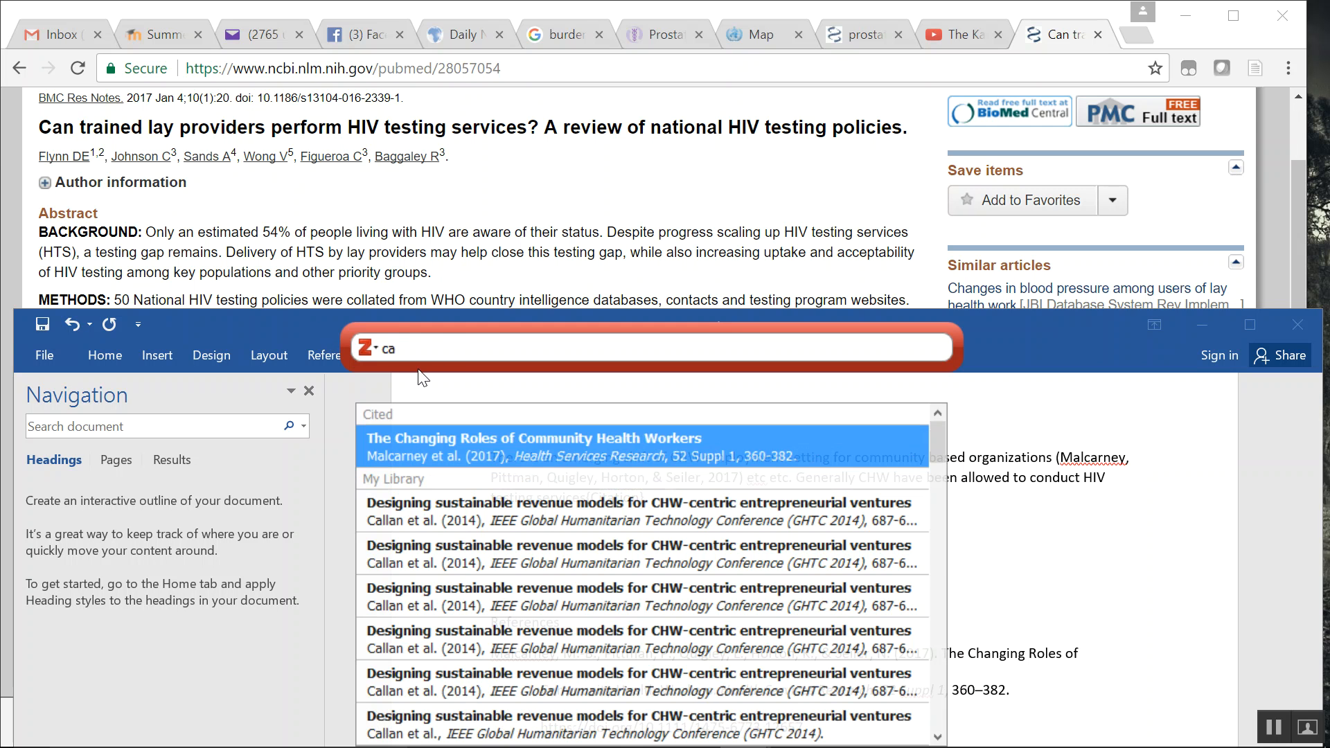
pyautogui.write('n trained l')
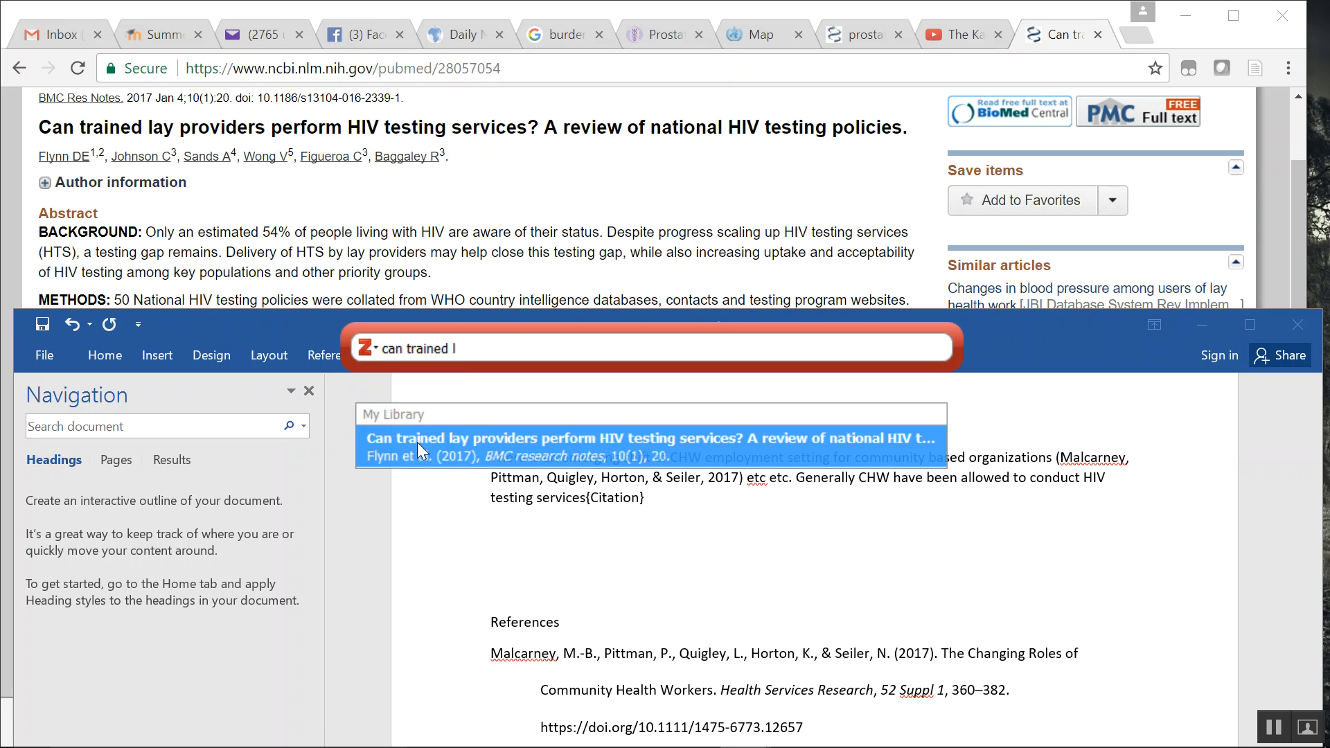
pyautogui.click(467, 448)
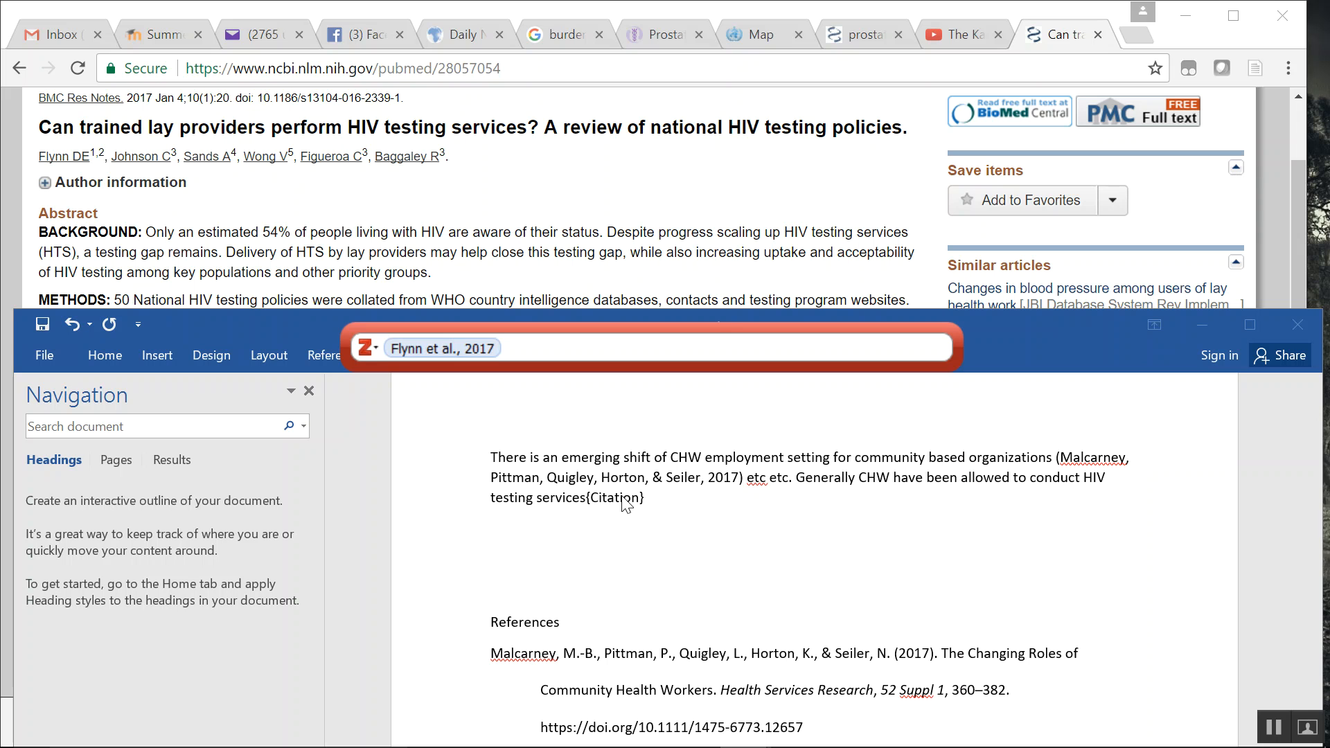
pyautogui.press('Return')
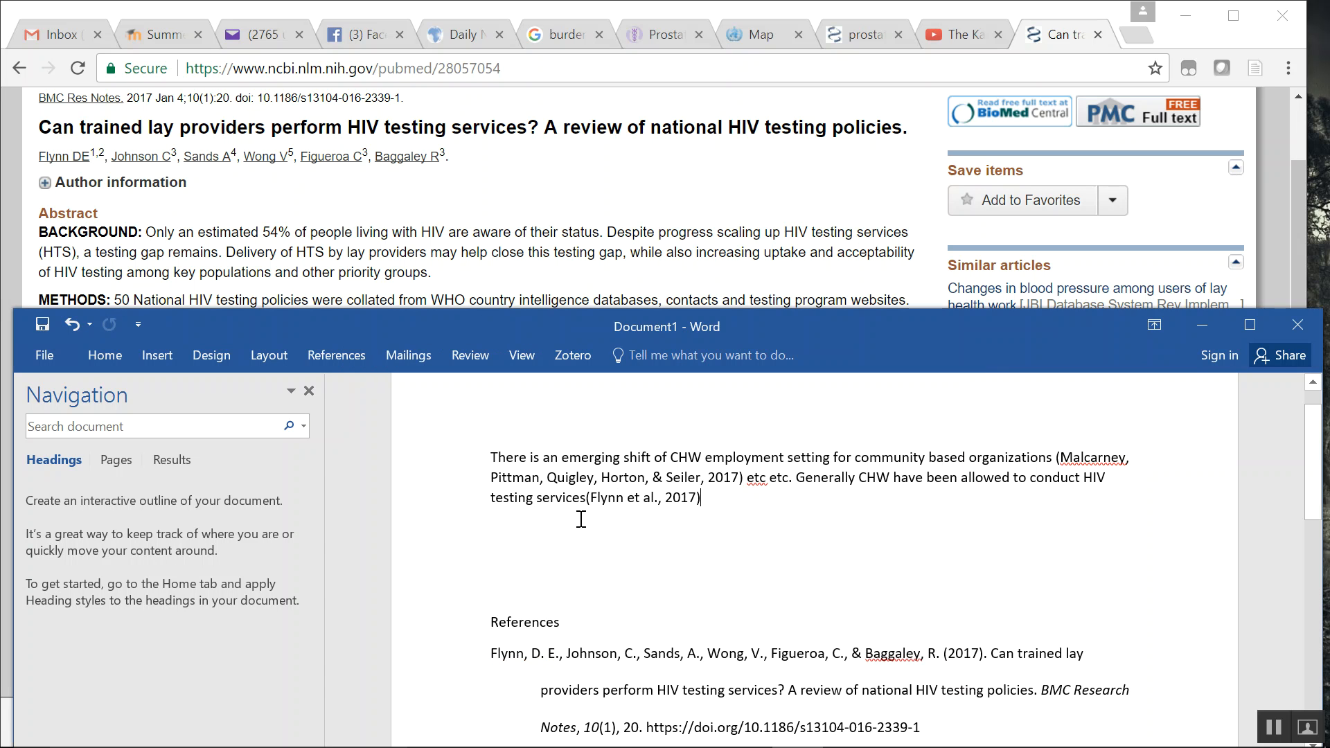
# Add a space between "services" and the new citation, and review both entries in the reference list
pyautogui.click(588, 504)
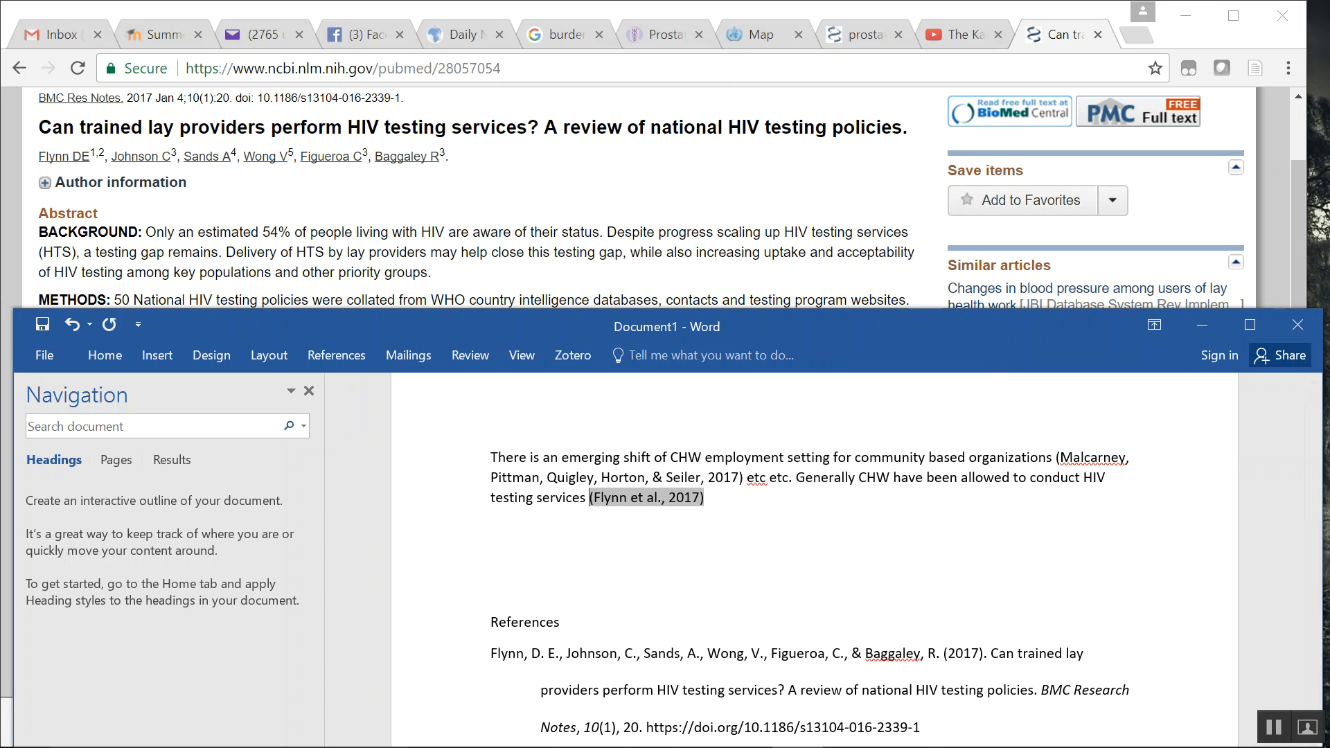
pyautogui.click(742, 498)
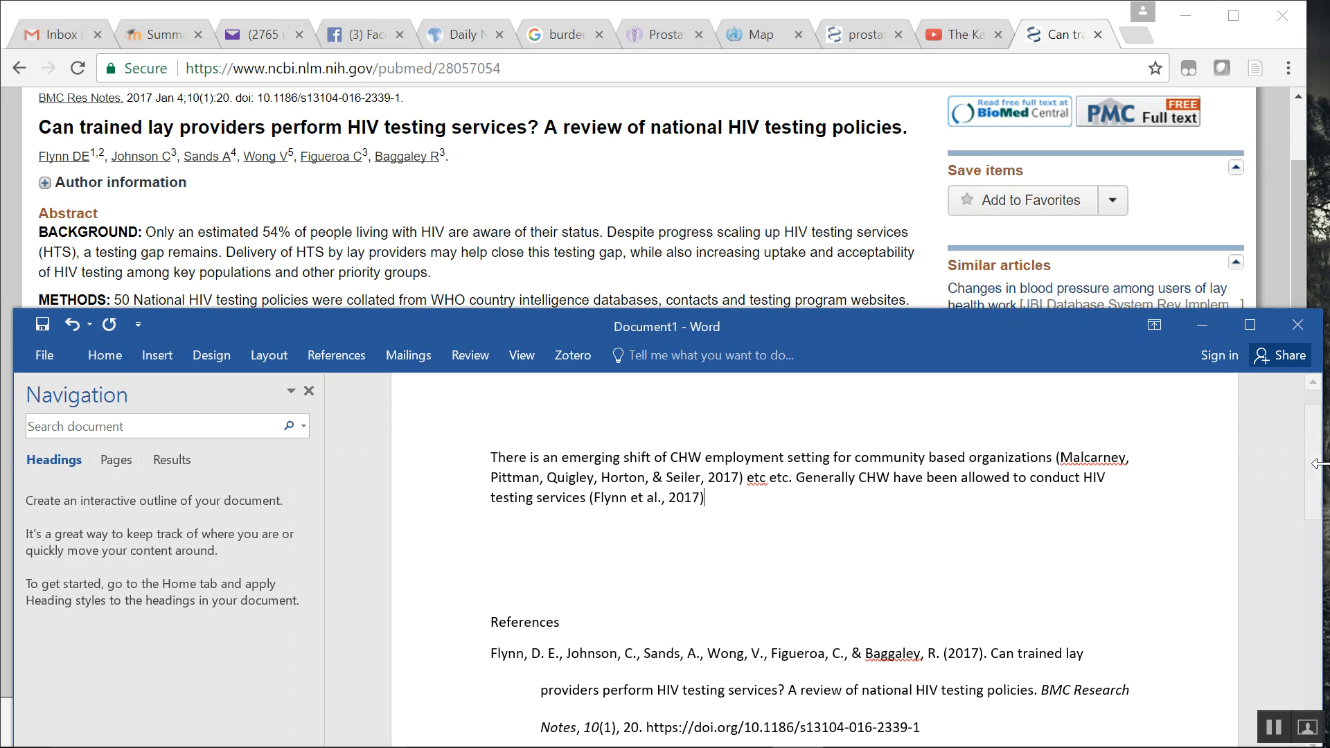
pyautogui.moveTo(1318, 466); pyautogui.dragTo(1318, 544)
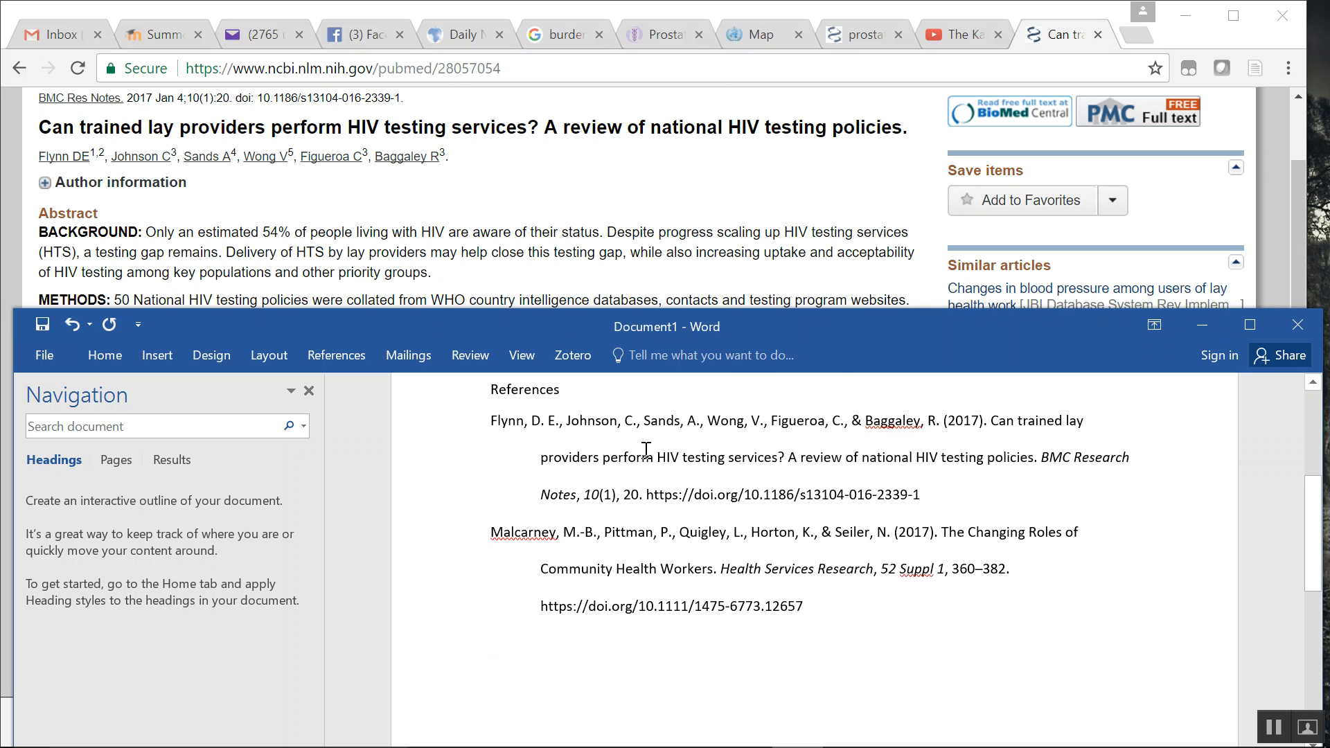
pyautogui.moveTo(1311, 531)
pyautogui.mouseDown()
pyautogui.moveTo(1311, 486)
pyautogui.moveTo(1311, 514)
pyautogui.mouseUp()
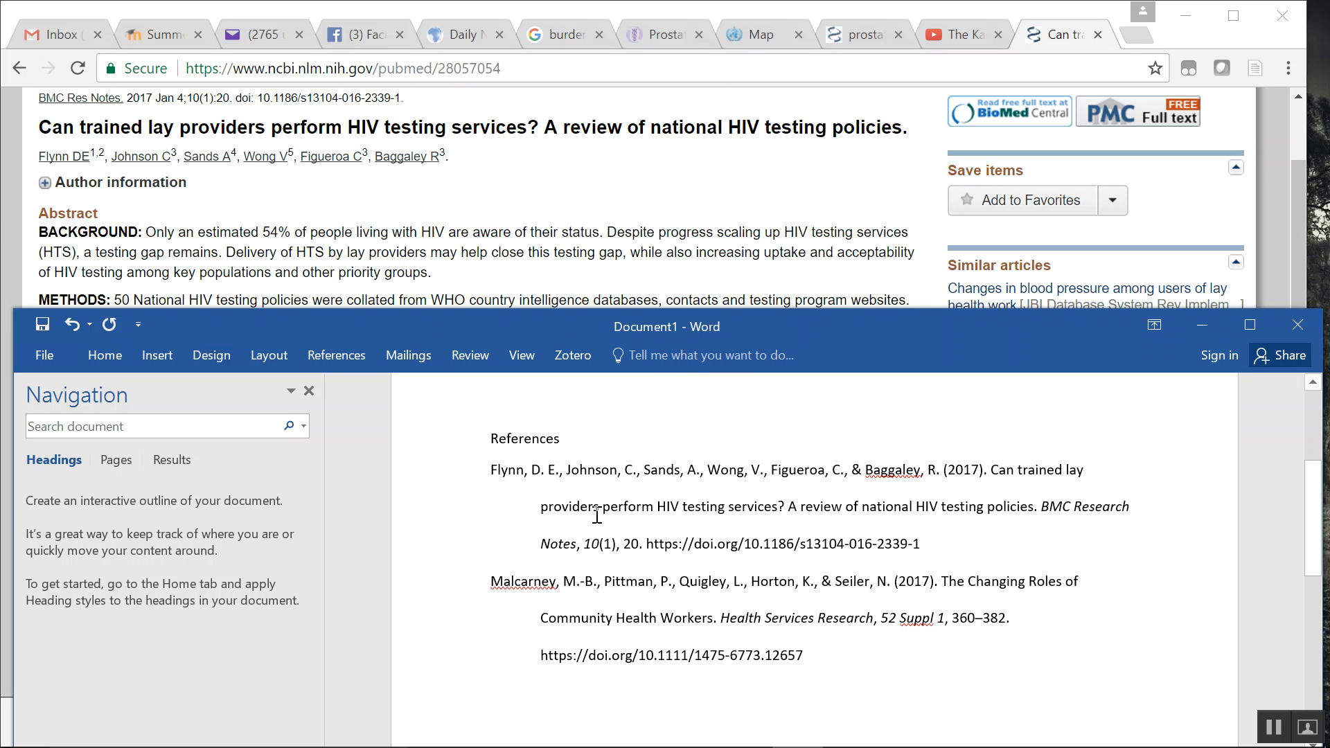
pyautogui.moveTo(1316, 526); pyautogui.dragTo(1314, 459)
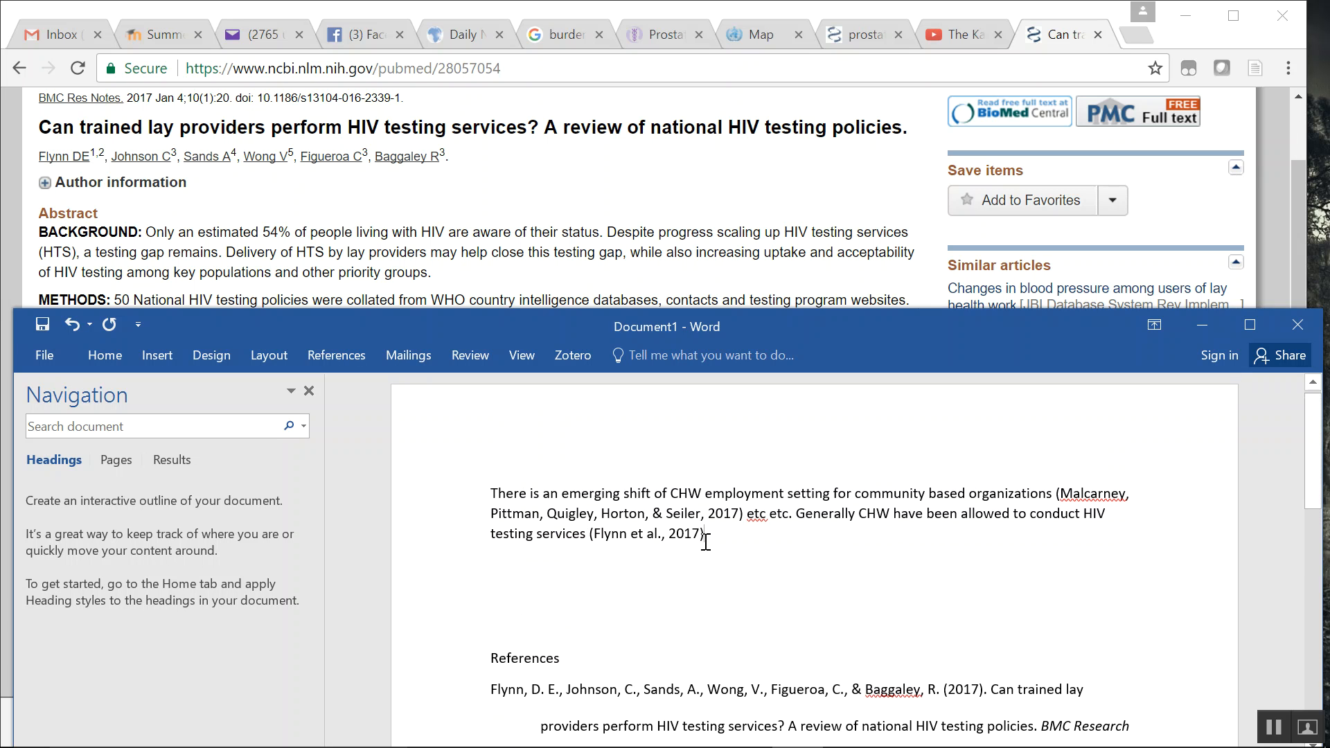
pyautogui.moveTo(658, 746)
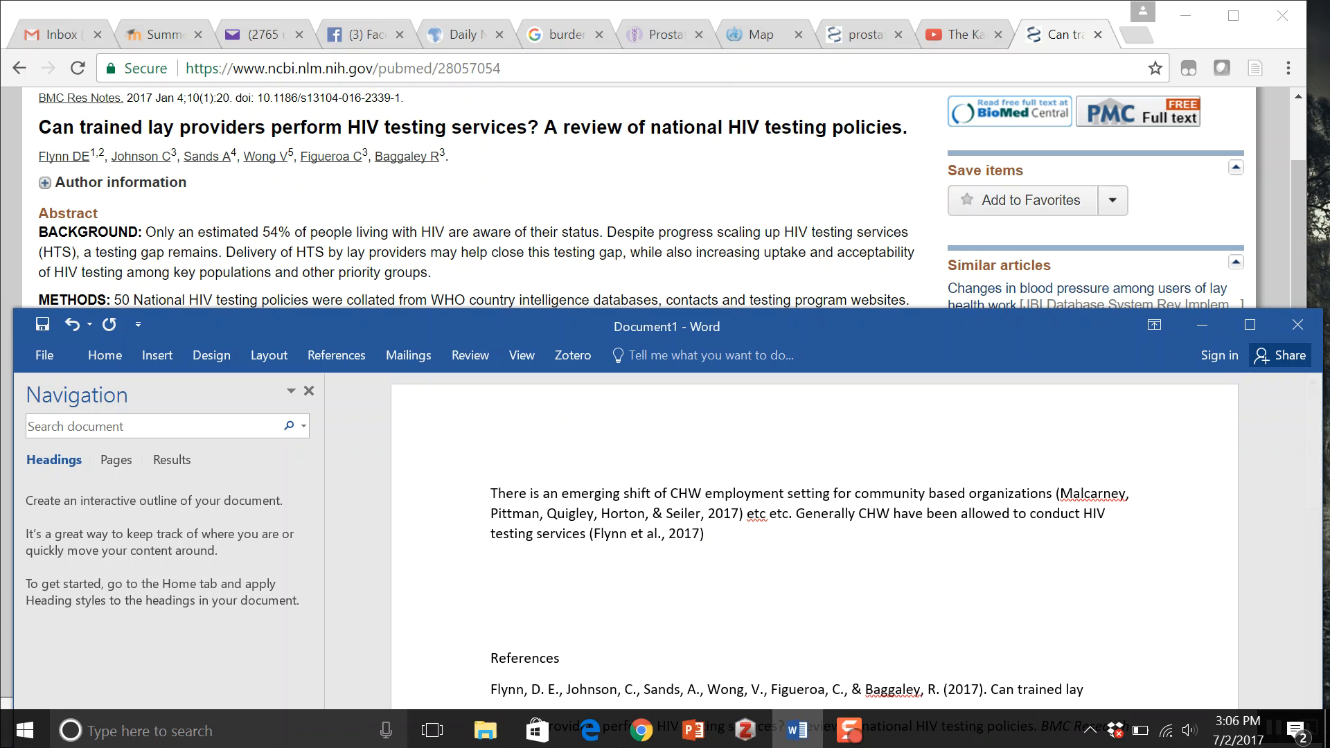
pyautogui.click(855, 737)
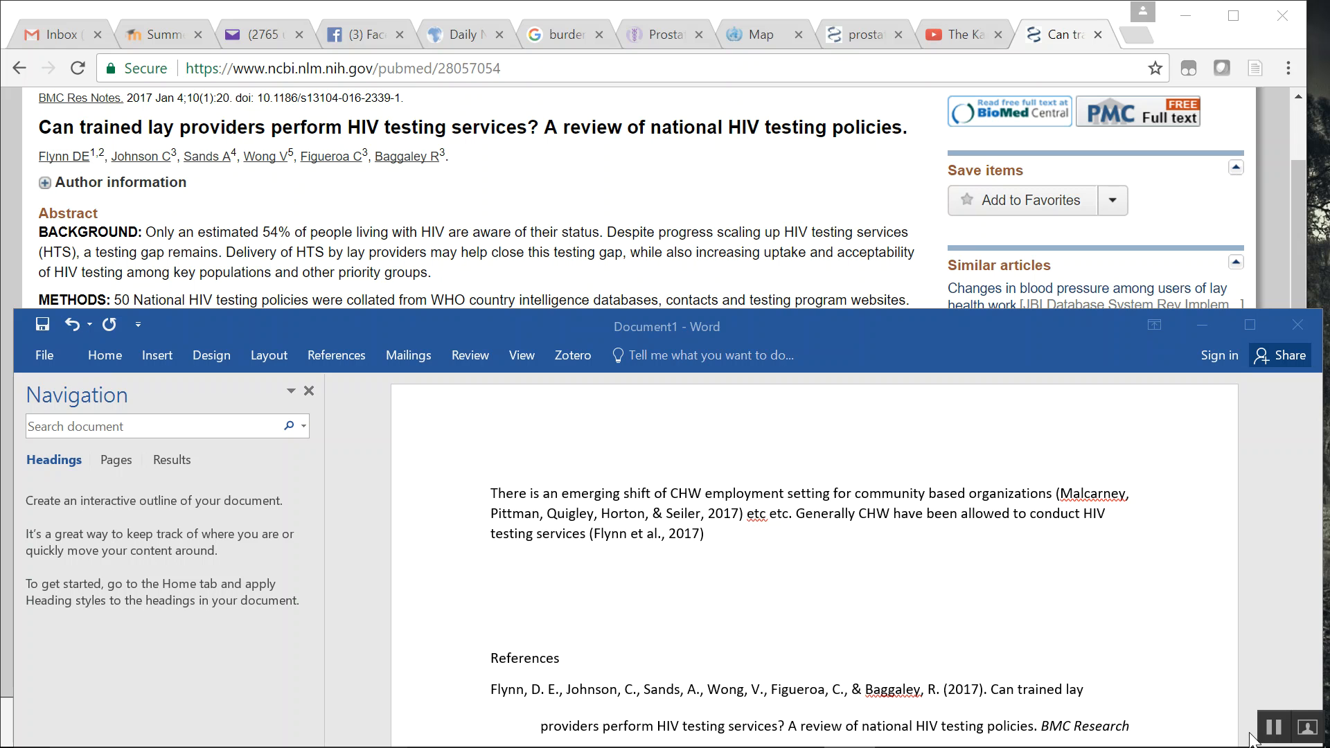
pyautogui.moveTo(793, 745)
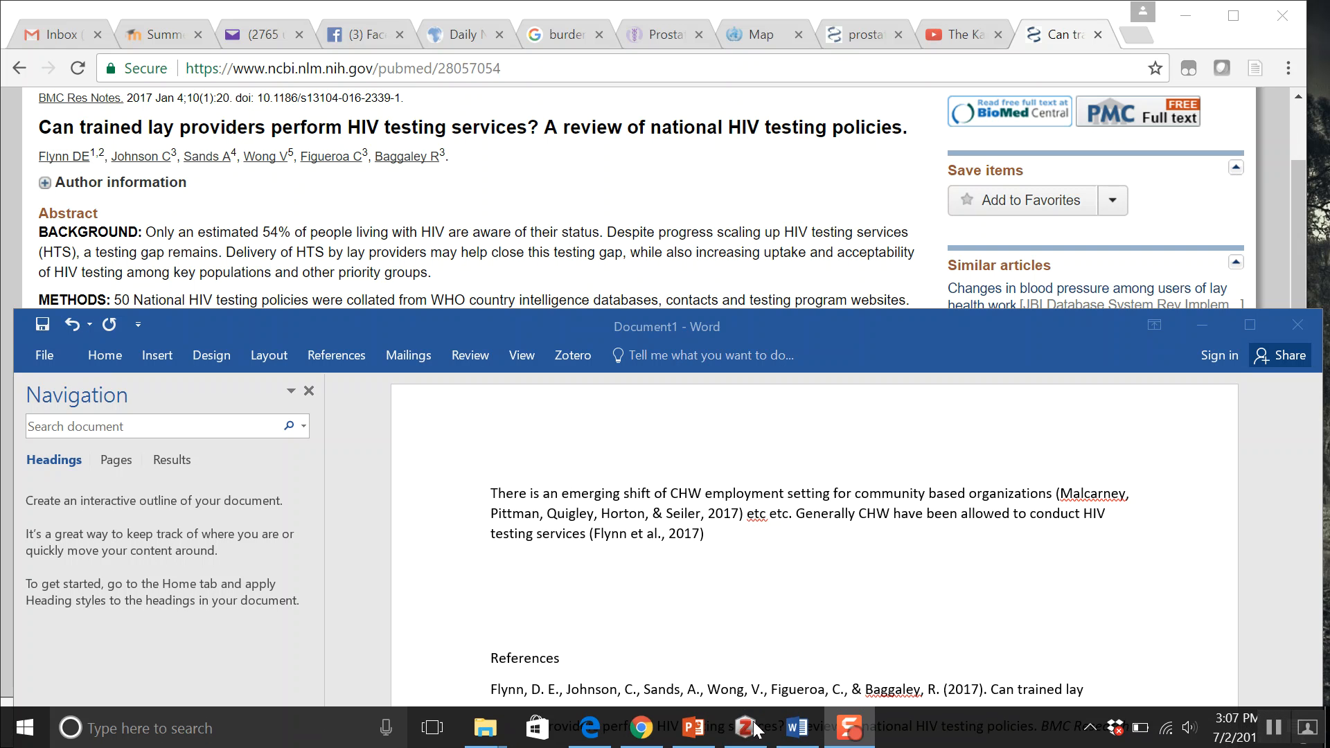